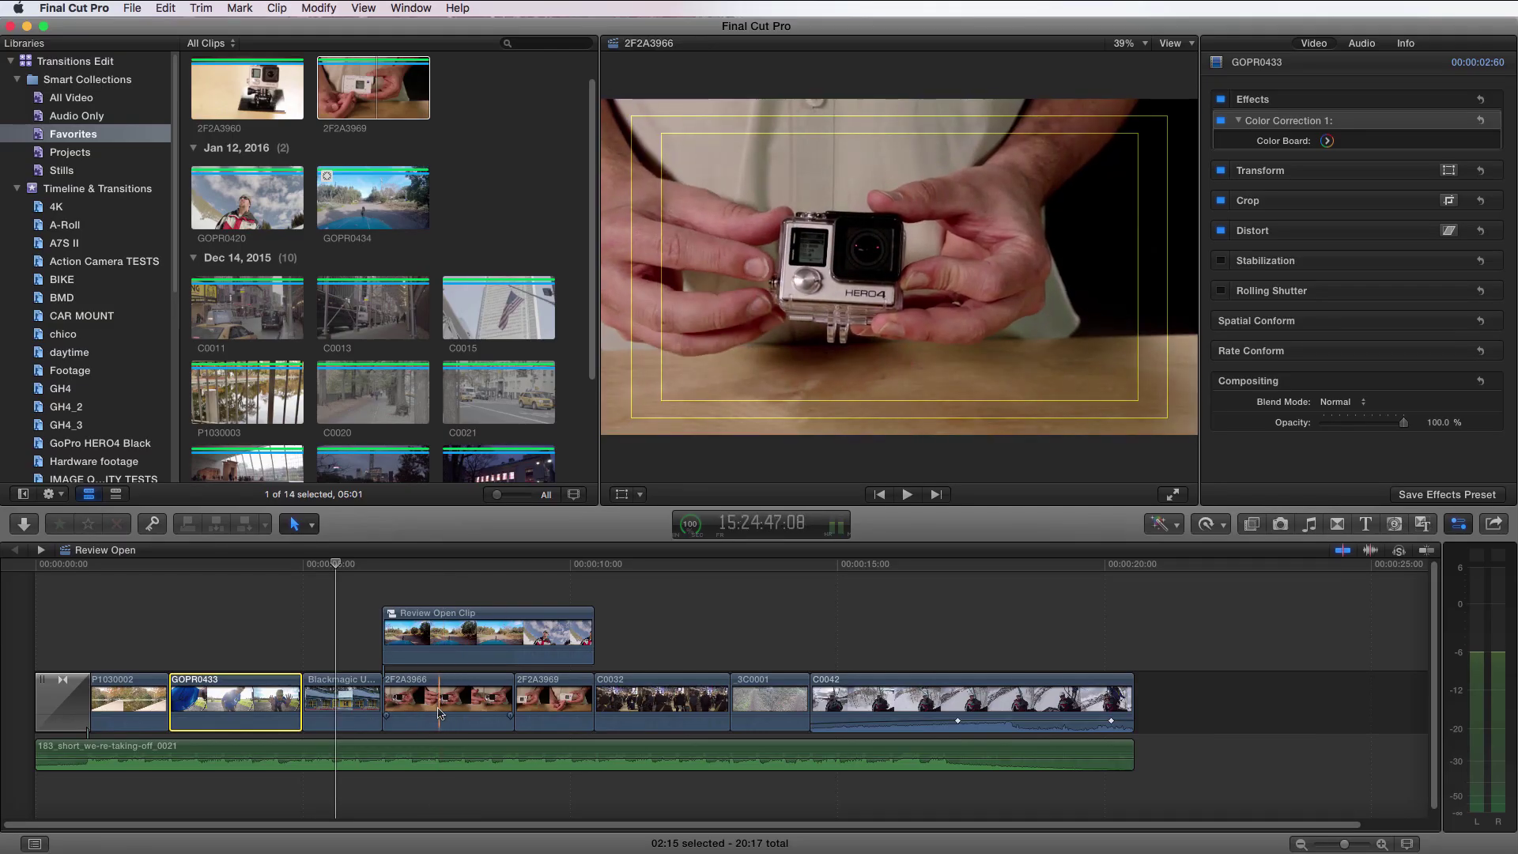
# Move the playhead to about 7:08, where the Review Open Clip inset appears over the HERO4 shot.
pyautogui.moveTo(335, 563); pyautogui.dragTo(434, 570)
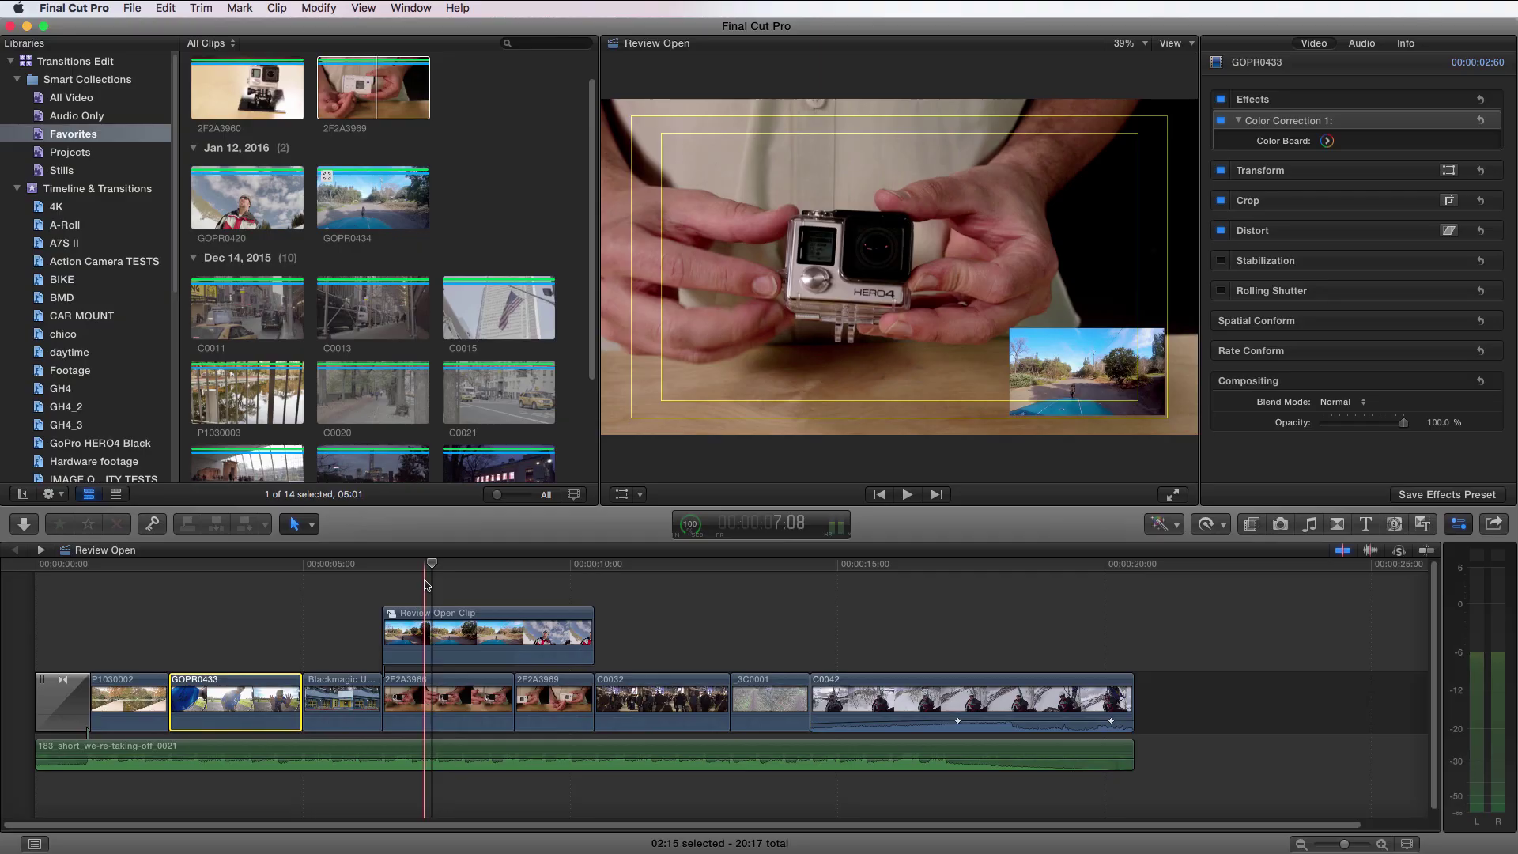
# Select the connected Review Open Clip, then make the clip browser active with Command-1.
pyautogui.click(442, 629)
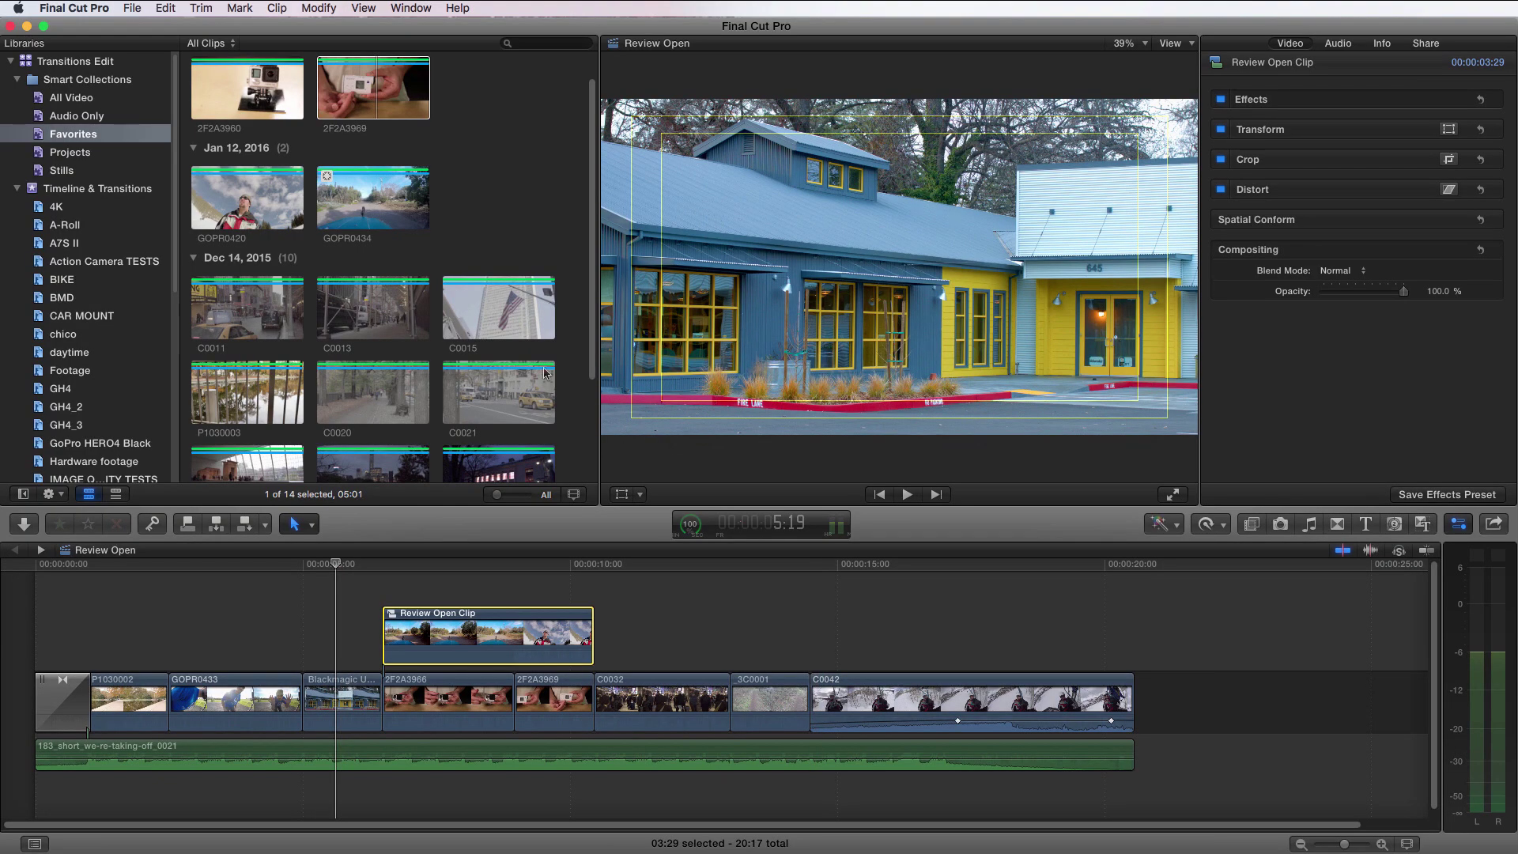
pyautogui.press('super+1')
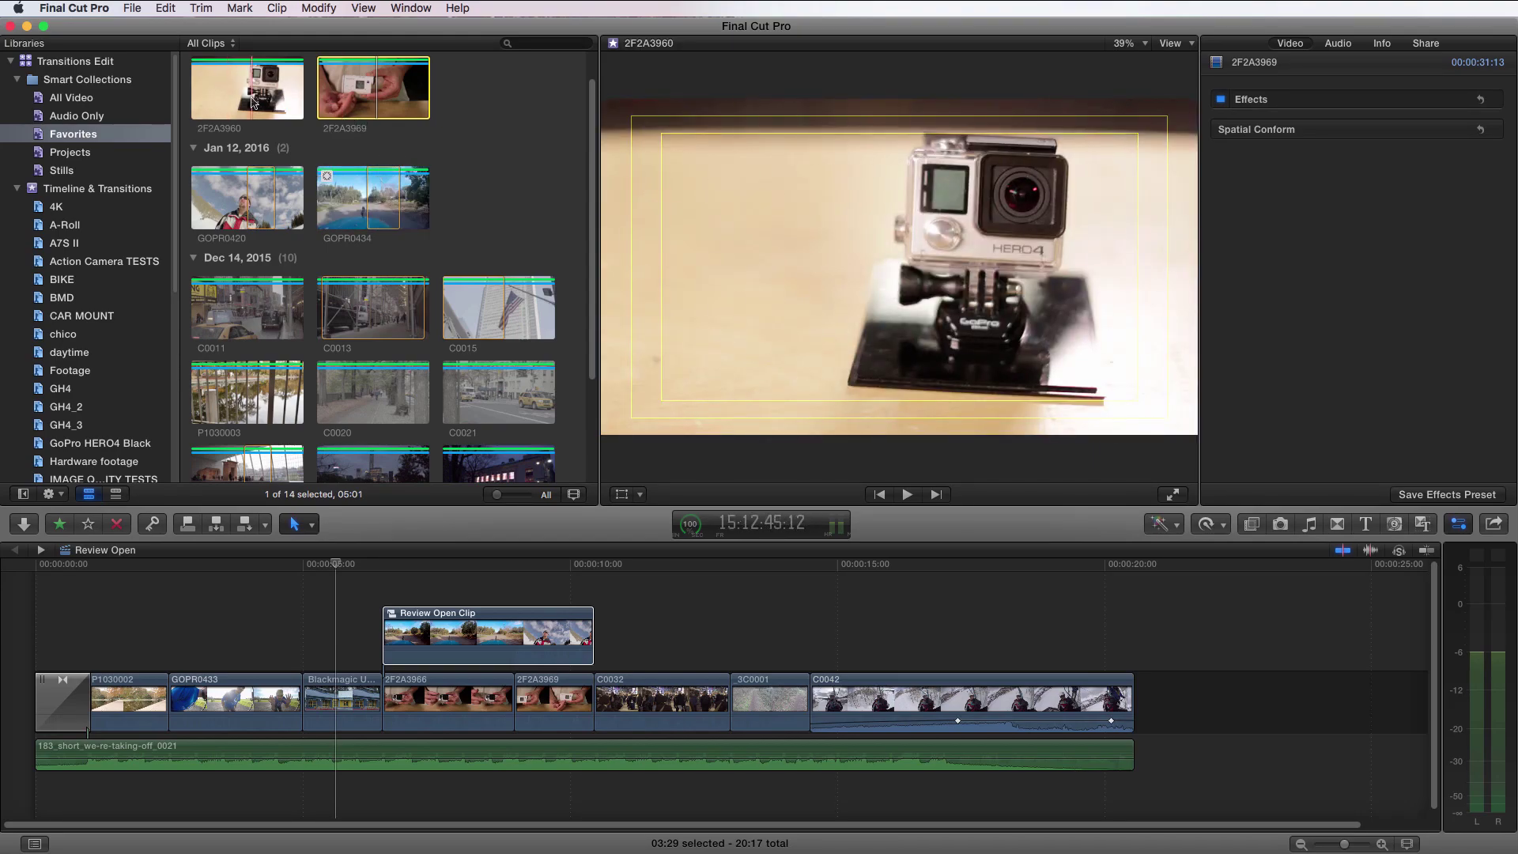
# Connect a range of 2F2A3960 above the storyline and slide it over C0042's start, near 15 seconds.
pyautogui.moveTo(237, 101); pyautogui.dragTo(674, 631)
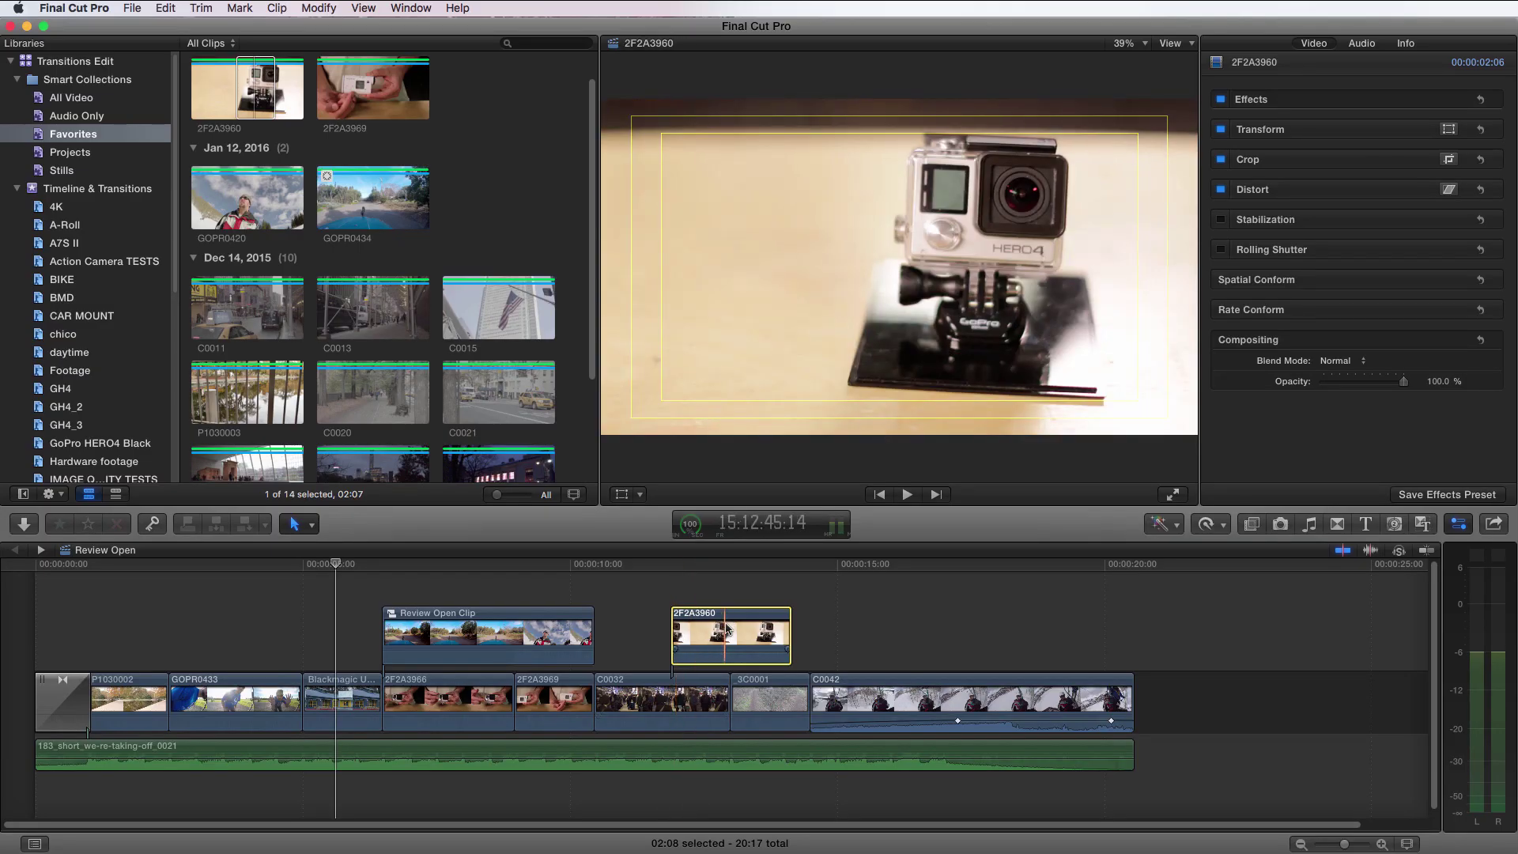
pyautogui.moveTo(725, 619); pyautogui.dragTo(889, 623)
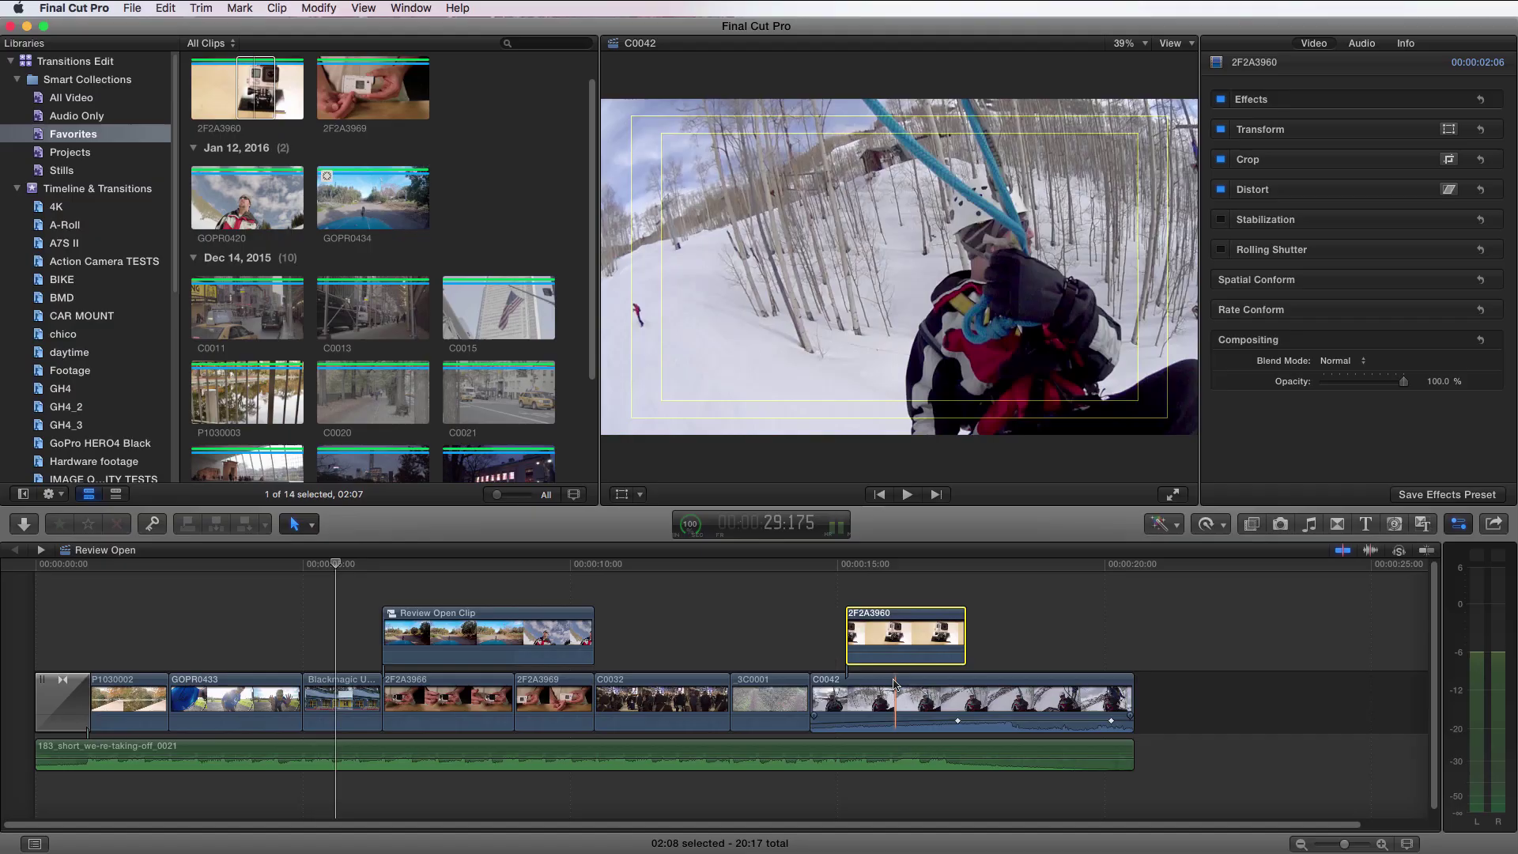
# Start moving C0042 in the timeline to test snapping.
pyautogui.moveTo(898, 682)
pyautogui.mouseDown()
pyautogui.moveTo(1010, 660)
pyautogui.moveTo(909, 660)
pyautogui.moveTo(1062, 671)
pyautogui.moveTo(909, 673)
pyautogui.mouseUp()
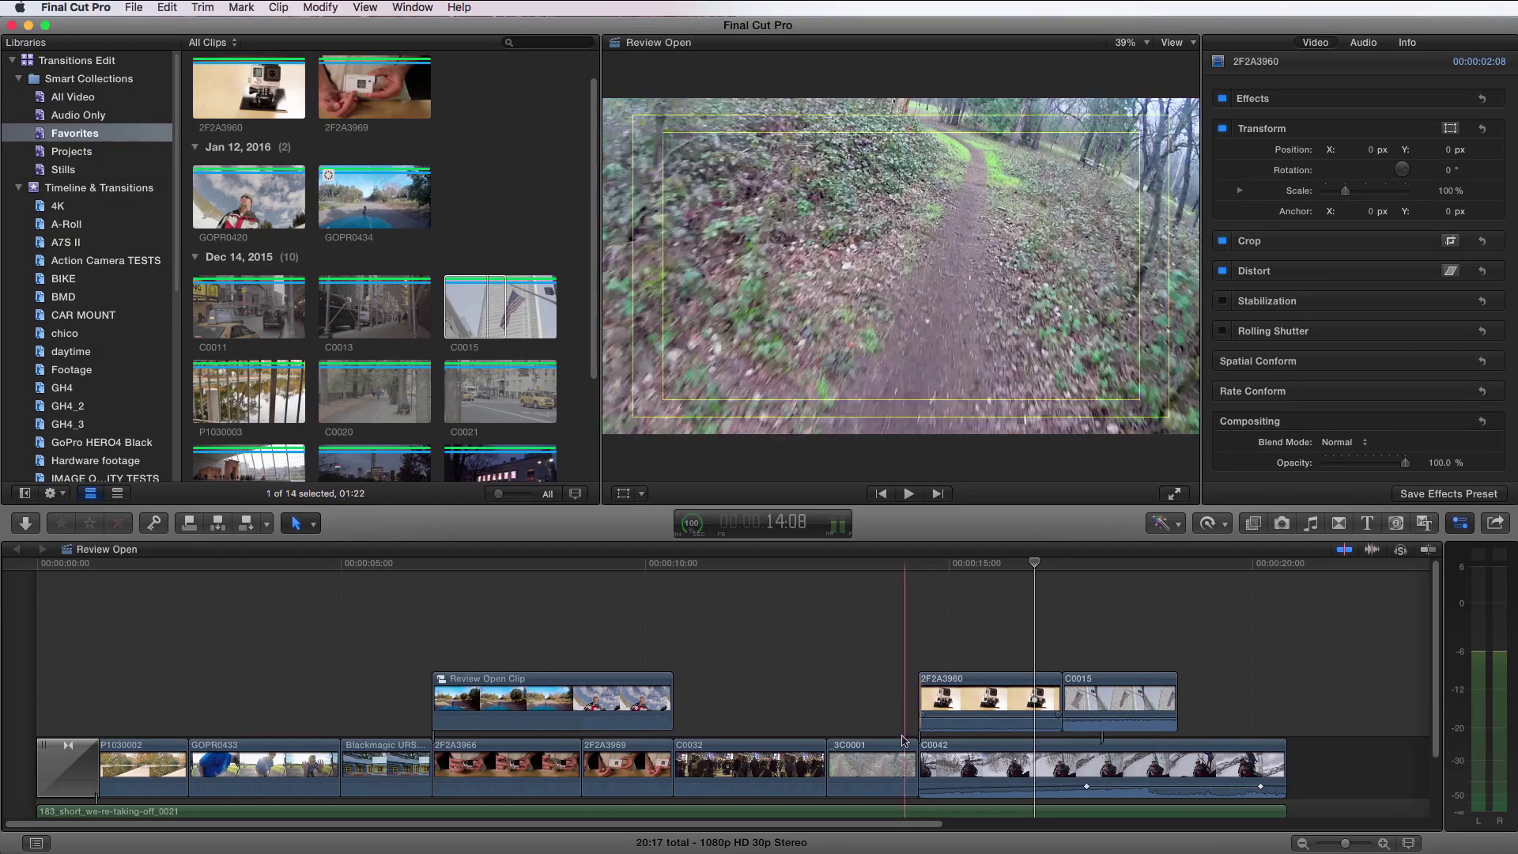
# Trim 2F2A3960's left edge earlier so it starts before C0042, leaving C0042 where it was.
pyautogui.moveTo(974, 748); pyautogui.dragTo(916, 724)
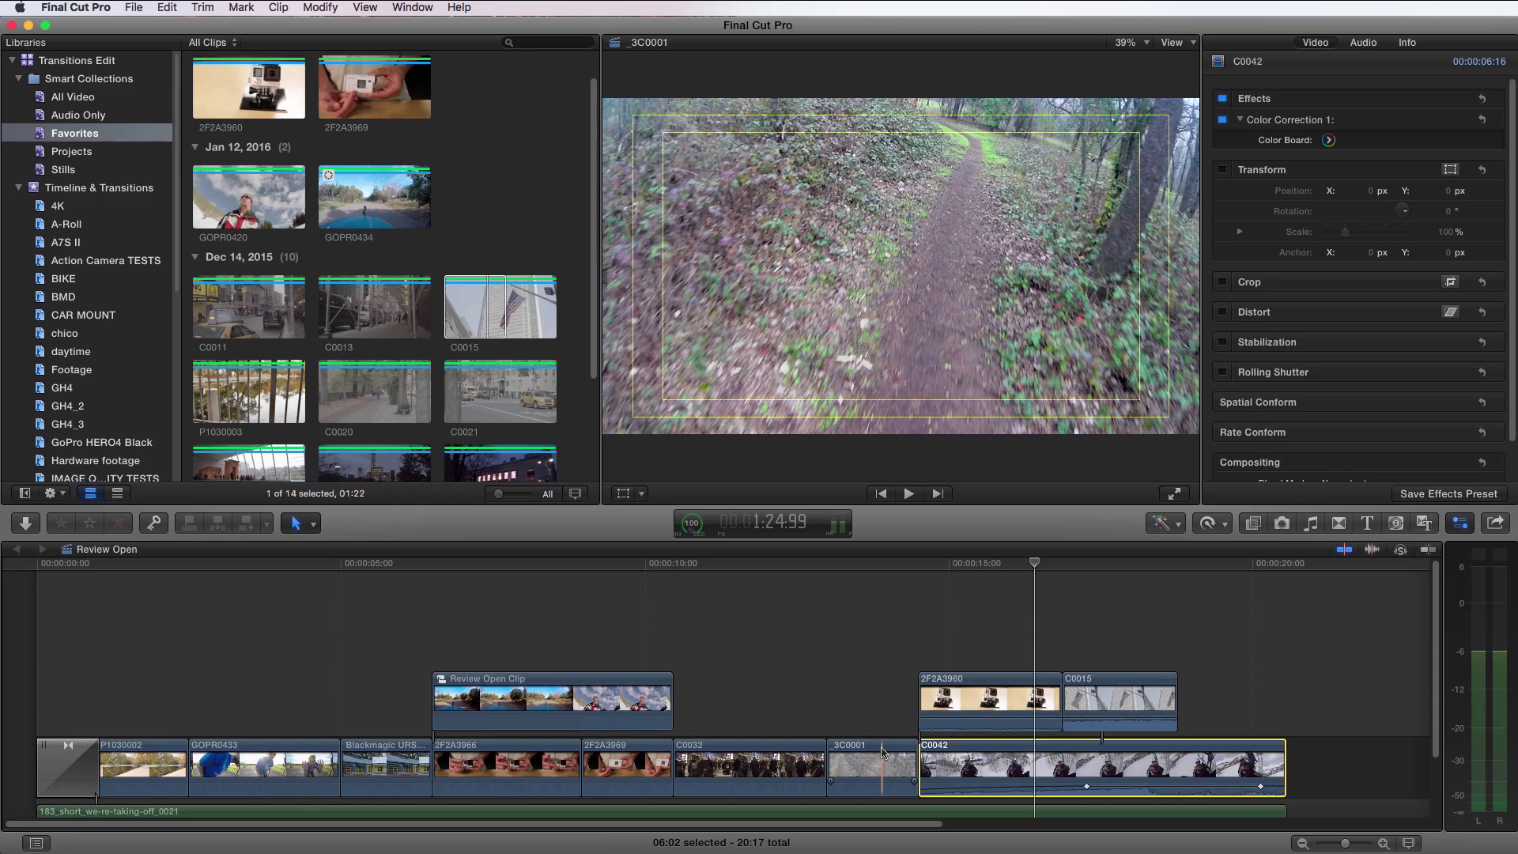
pyautogui.moveTo(921, 700); pyautogui.dragTo(867, 701)
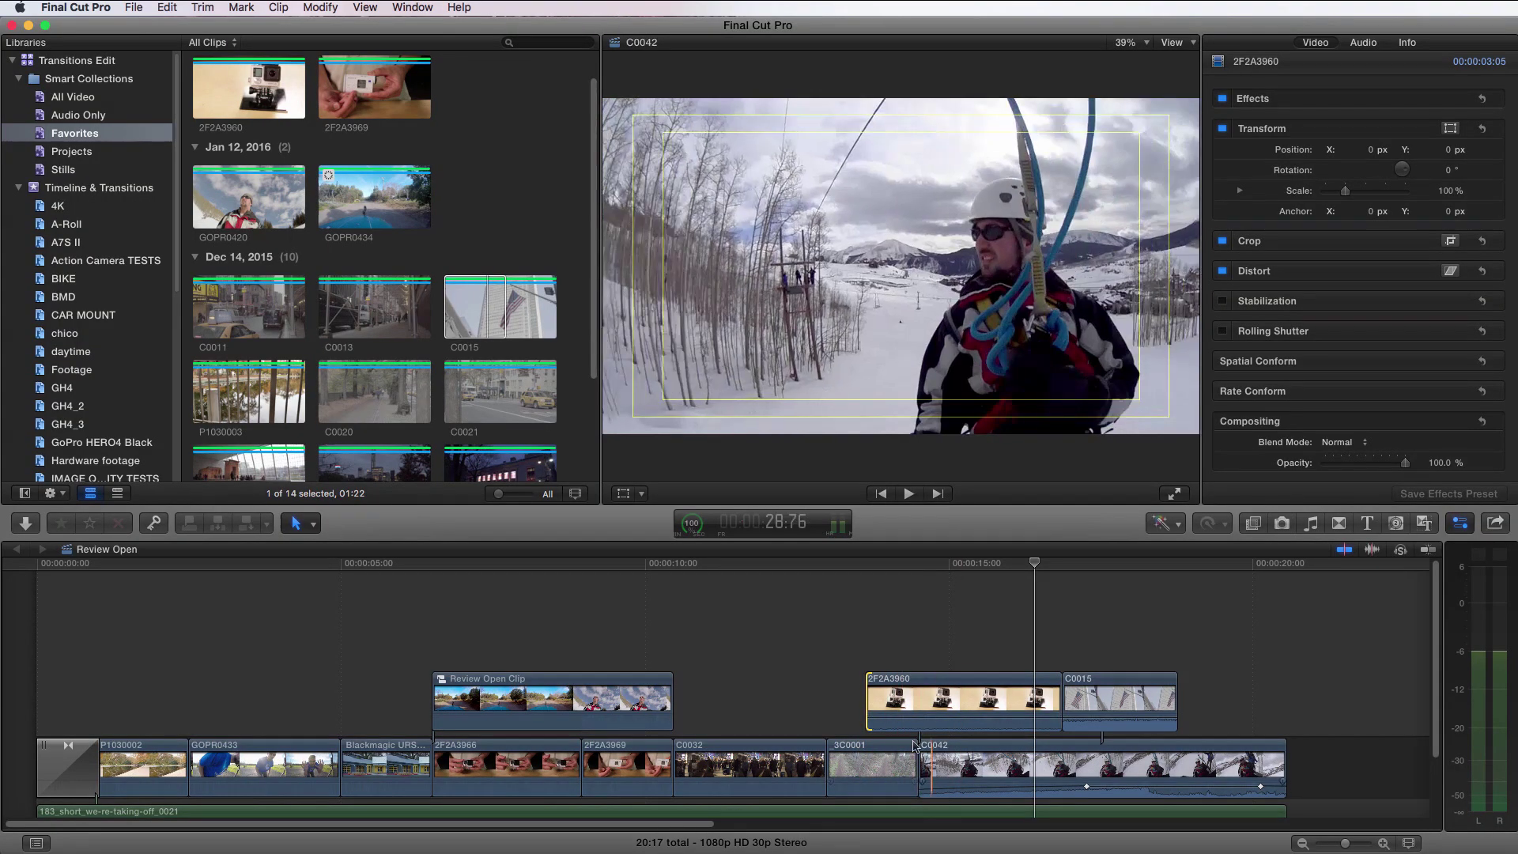
pyautogui.moveTo(932, 759); pyautogui.dragTo(966, 732)
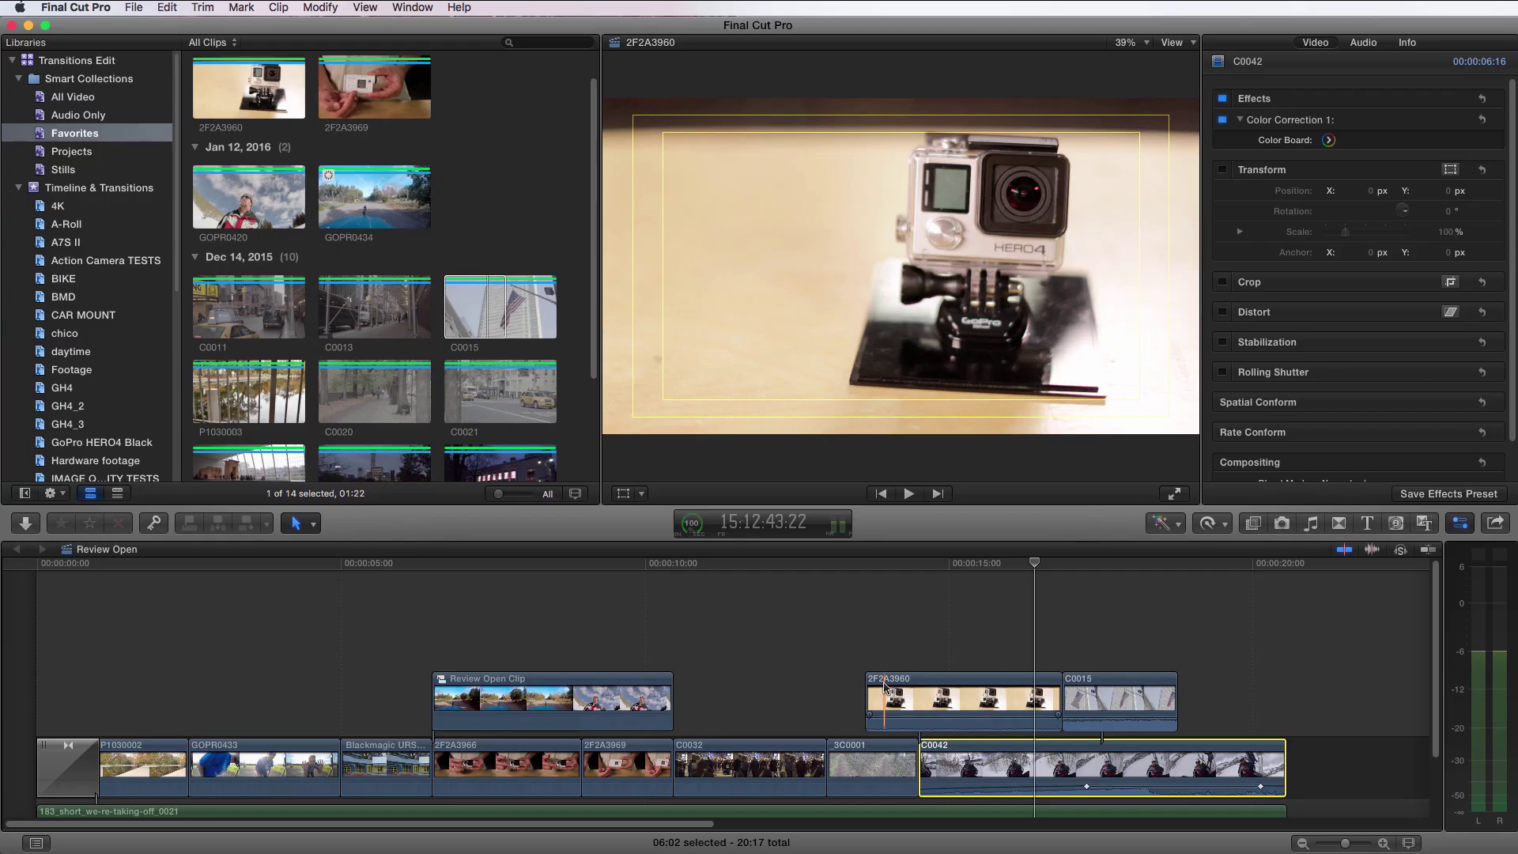
# Shift 2F2A3960's connection point to its start, then lift _3C0001 to show 2F2A3960 follows it.
pyautogui.keyDown('alt'); pyautogui.keyDown('super'); pyautogui.click(884, 687); pyautogui.keyUp('super'); pyautogui.keyUp('alt')
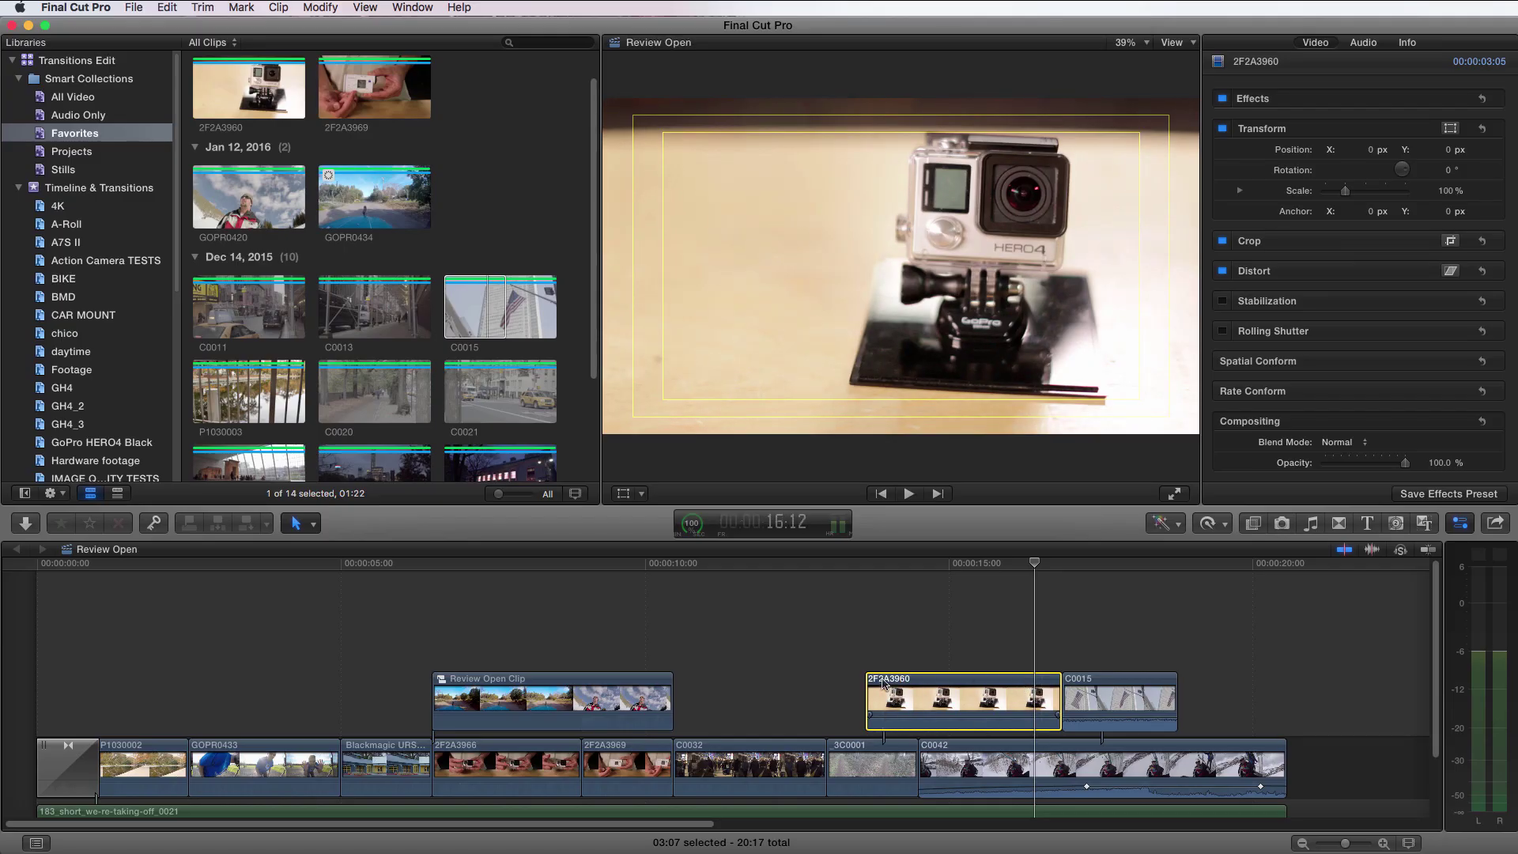
pyautogui.moveTo(867, 753)
pyautogui.mouseDown()
pyautogui.moveTo(865, 681)
pyautogui.moveTo(866, 735)
pyautogui.moveTo(860, 723)
pyautogui.mouseUp()
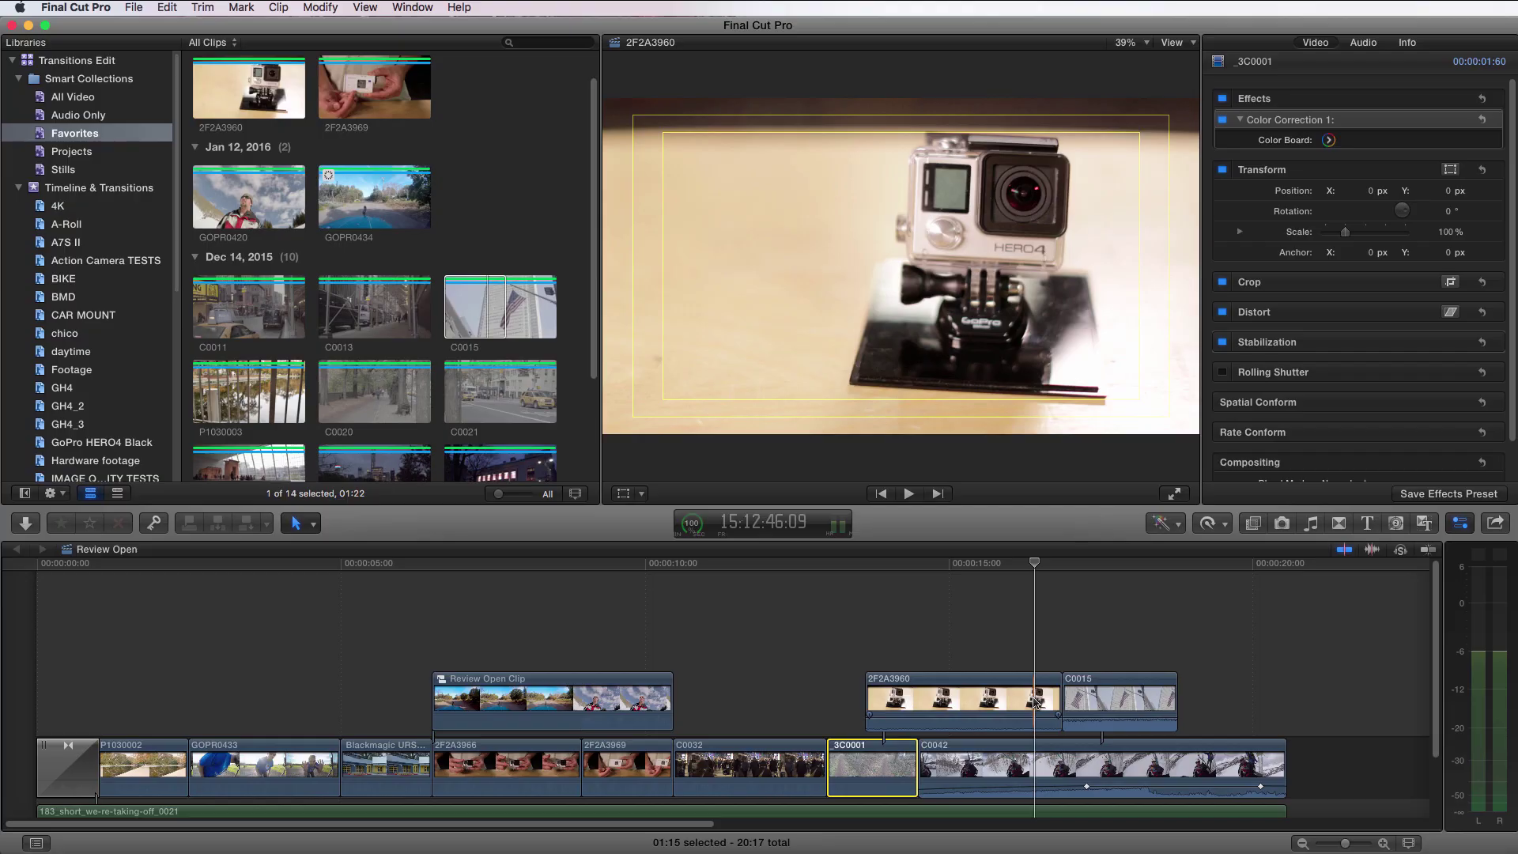
# Select 2F2A3960 and C0015 together and bring up New Compound Clip with Option-G.
pyautogui.moveTo(974, 633); pyautogui.dragTo(1126, 716)
pyautogui.hotkey('alt', 'g')
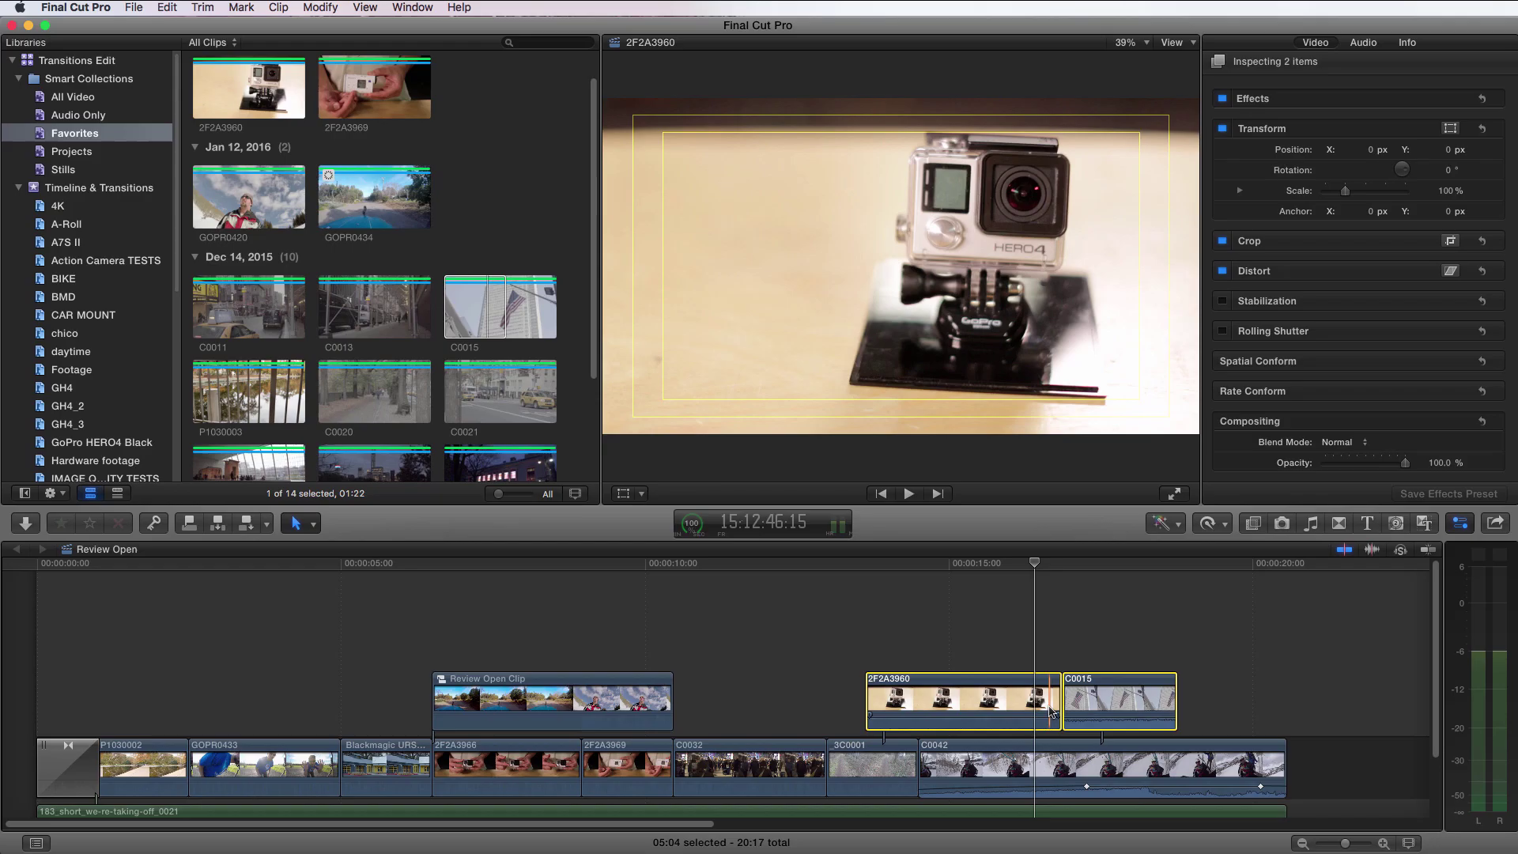
pyautogui.rightClick(1056, 703)
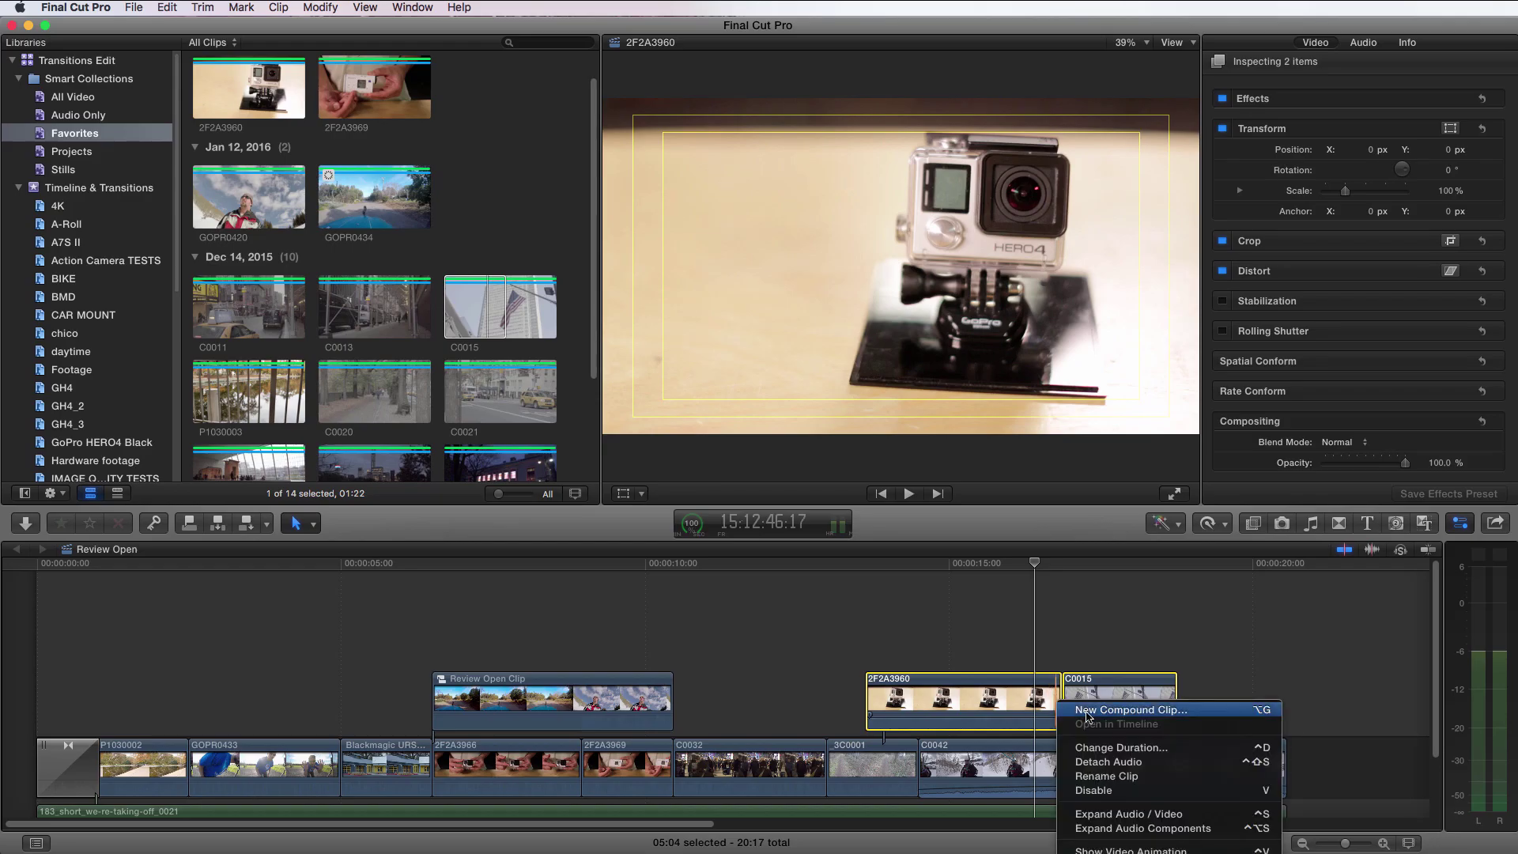
pyautogui.rightClick(1041, 699)
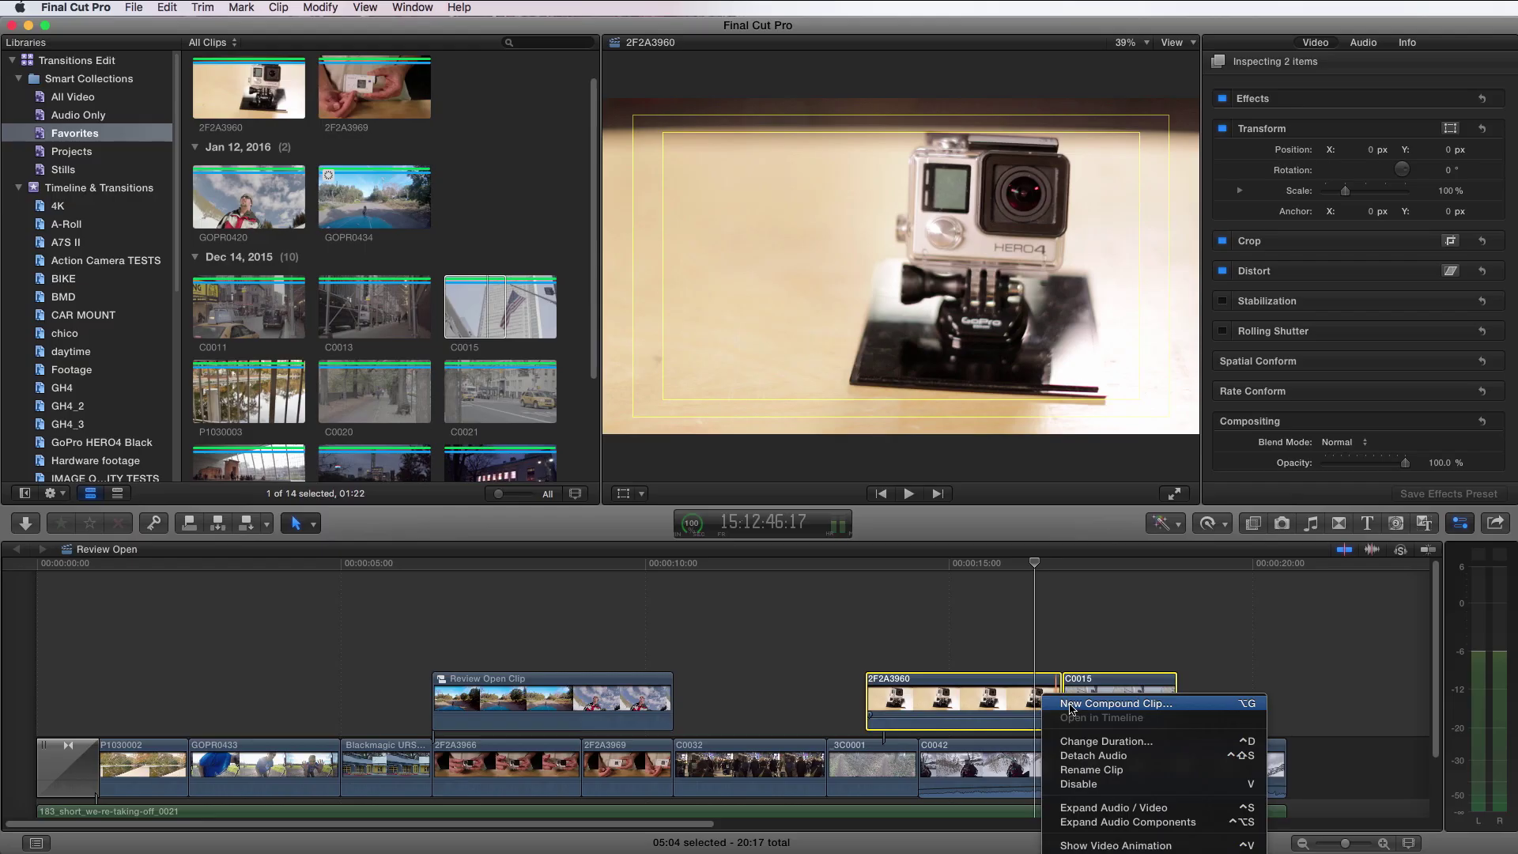
pyautogui.press('alt')
pyautogui.hotkey('alt', 'g')
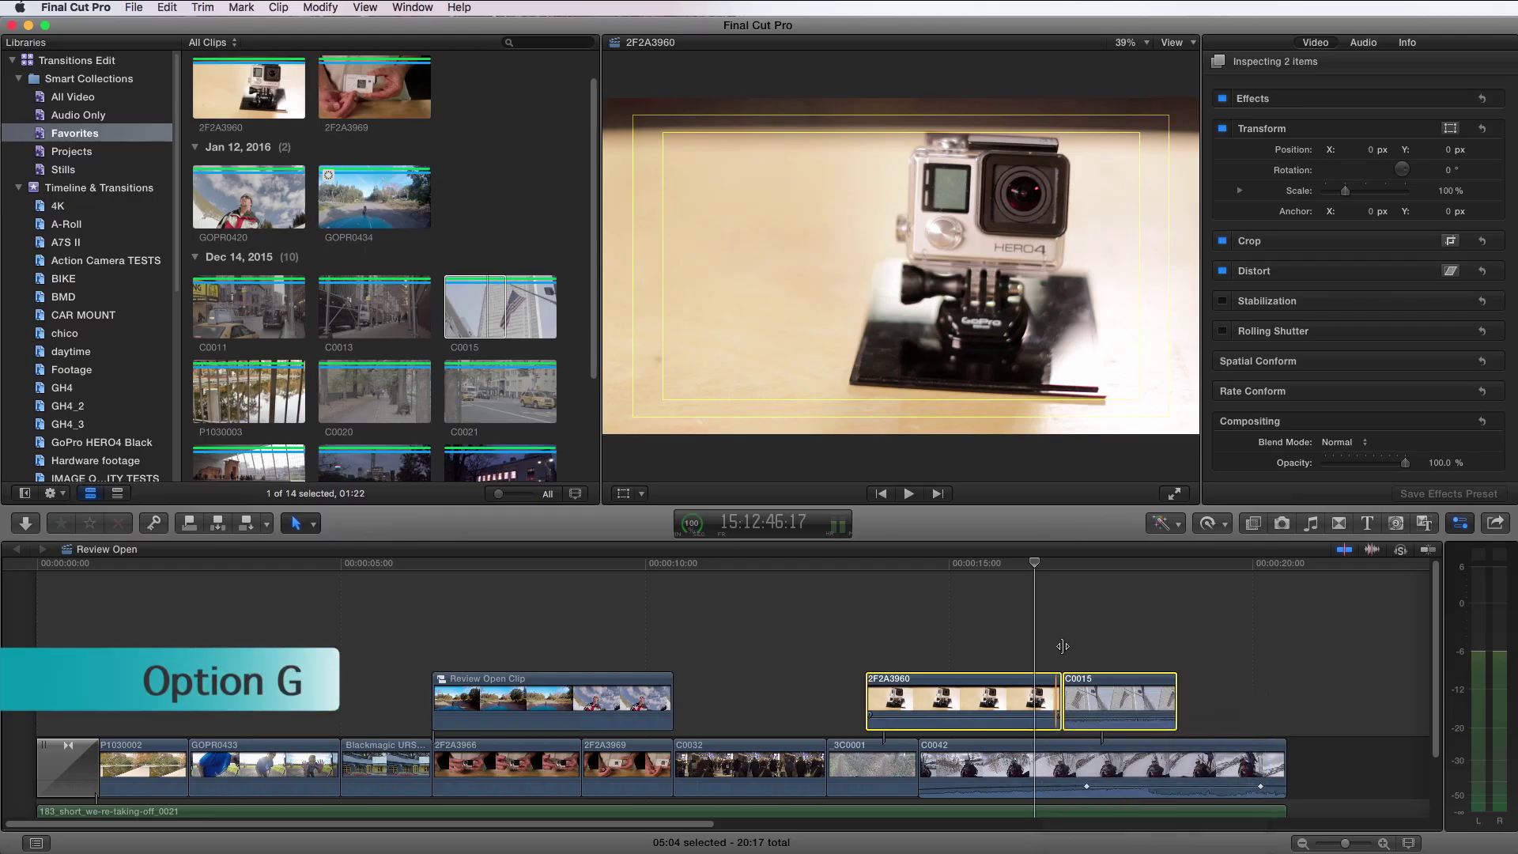
pyautogui.click(1069, 687)
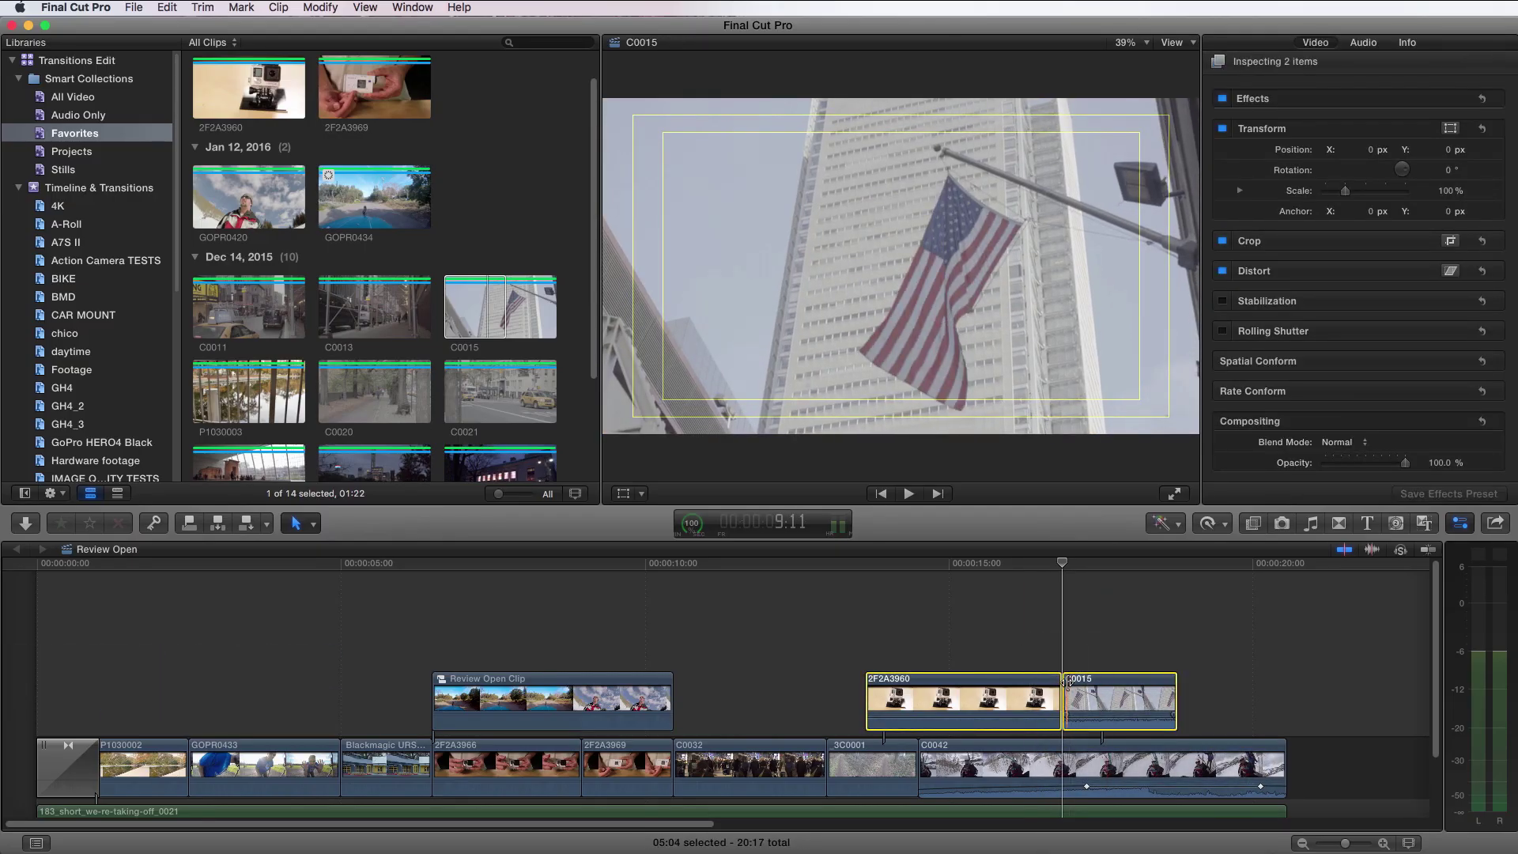
pyautogui.hotkey('alt', 'g')
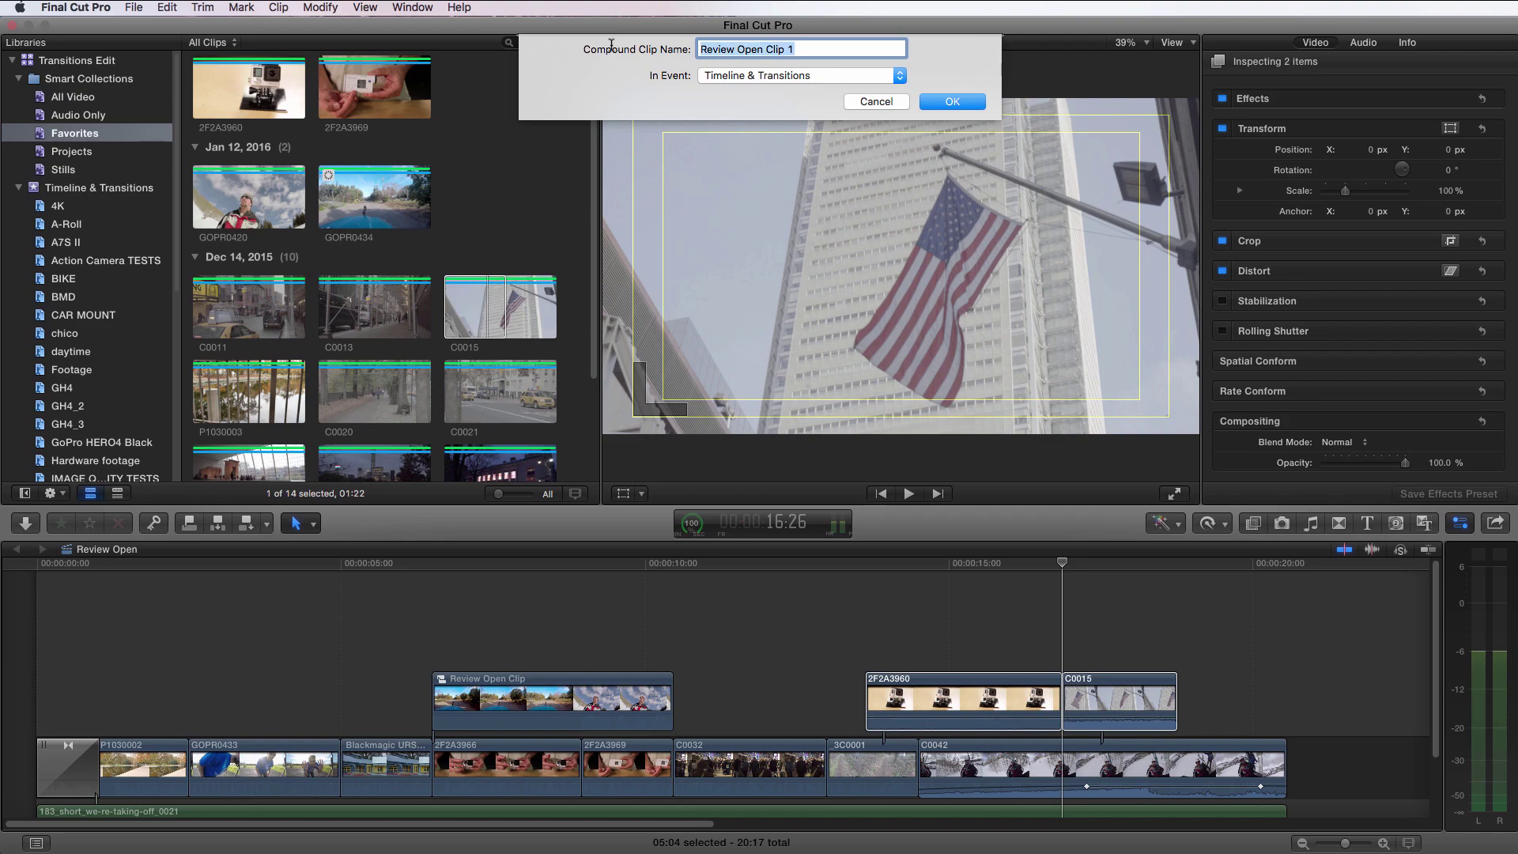
# Name the compound clip 'compound clip example 1' and confirm it.
pyautogui.write('compund')
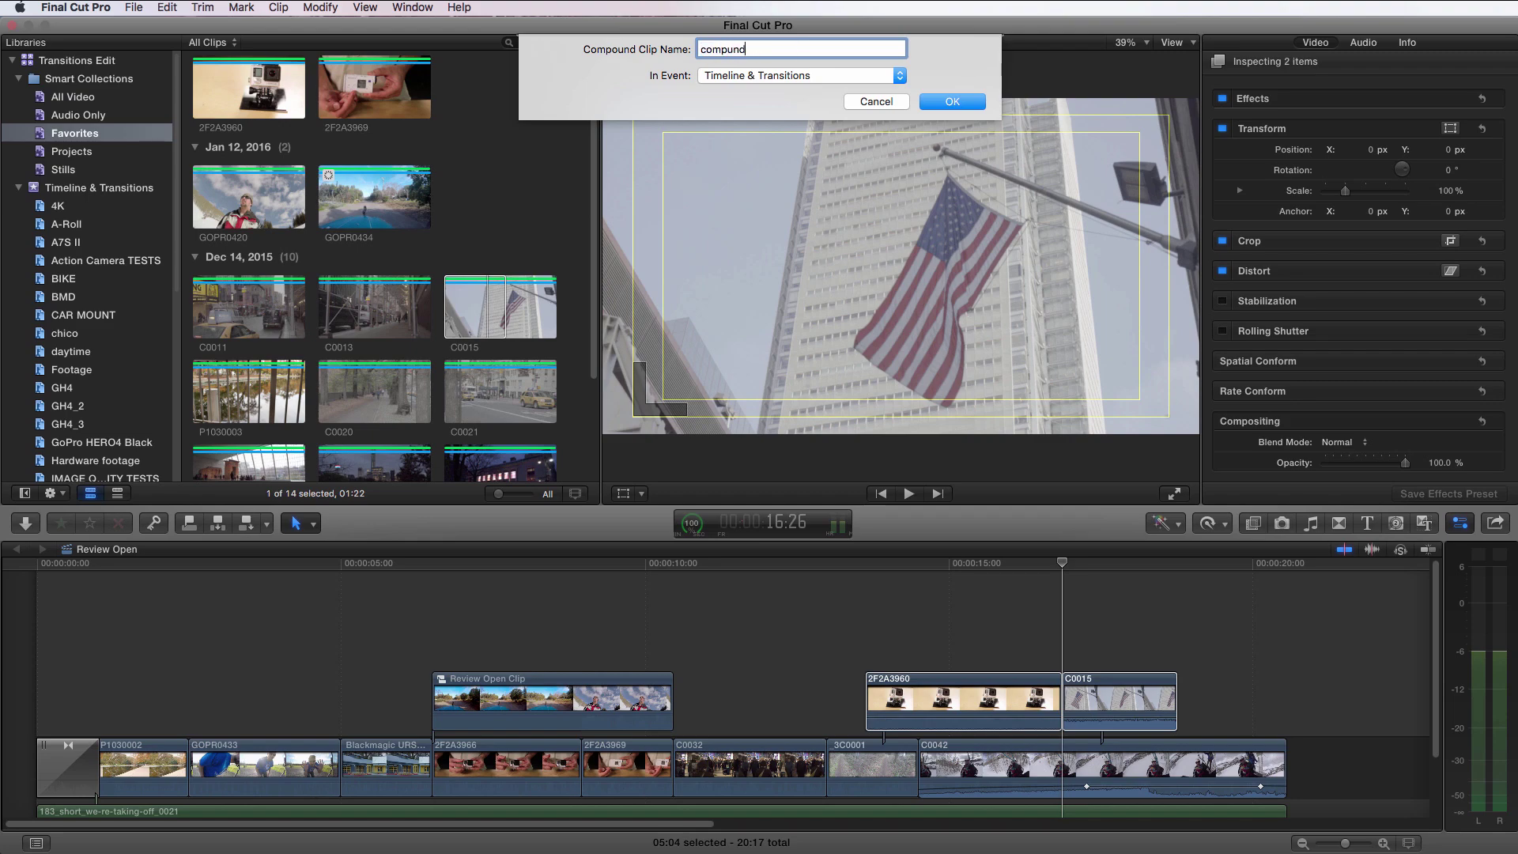
pyautogui.press('BackSpace')
pyautogui.press('BackSpace')
pyautogui.press('BackSpace')
pyautogui.write('ound clip example 1')
pyautogui.press('Return')
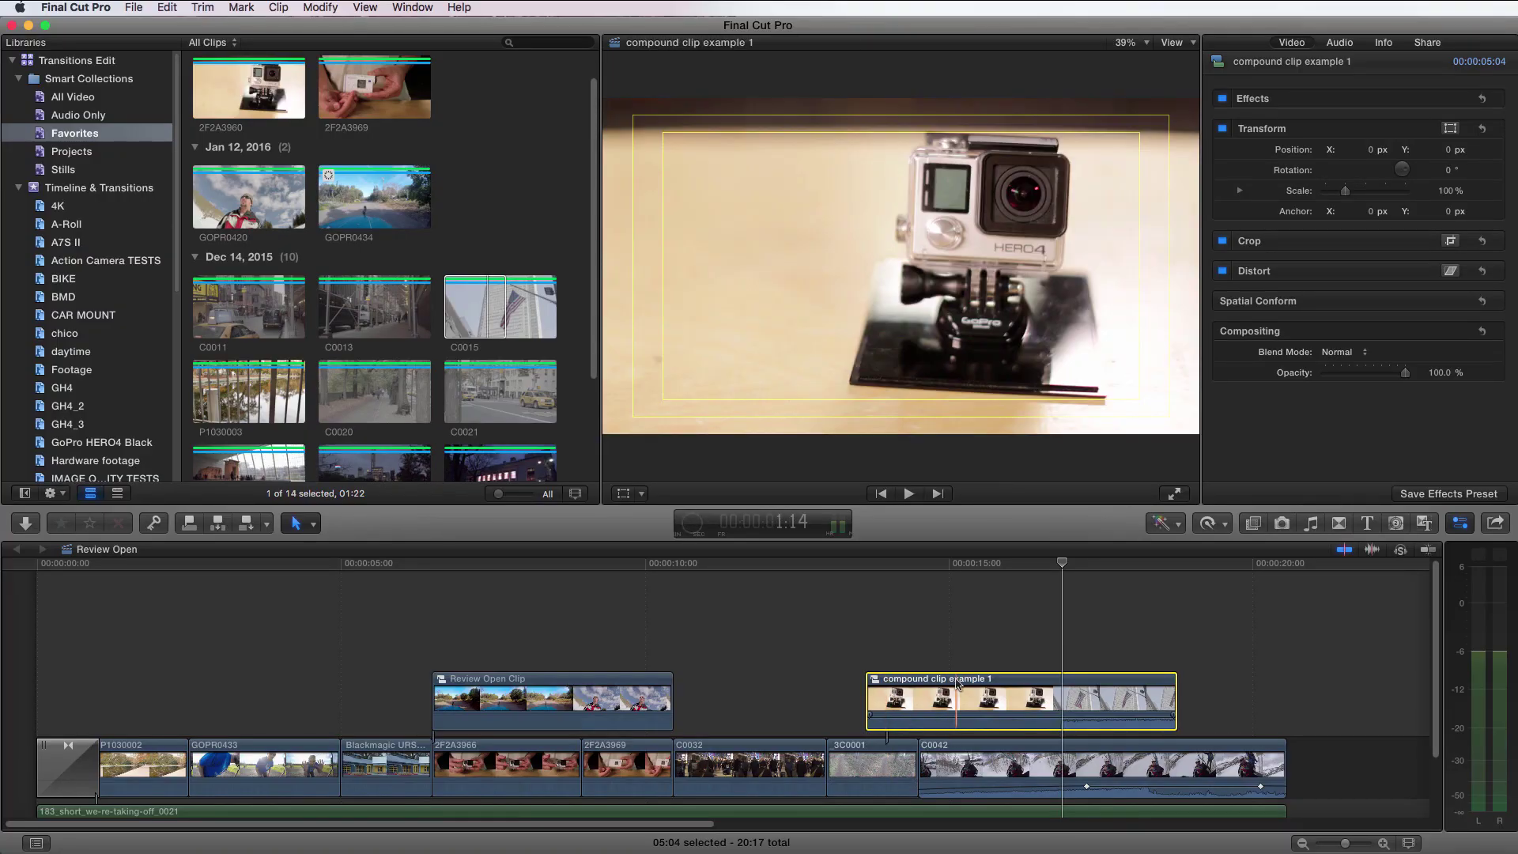
# Select C0042, test moving the compound clip as one piece, then open it to see 2F2A3960 and C0015.
pyautogui.click(984, 708)
pyautogui.moveTo(882, 708)
pyautogui.mouseDown()
pyautogui.moveTo(876, 680)
pyautogui.moveTo(876, 701)
pyautogui.mouseUp()
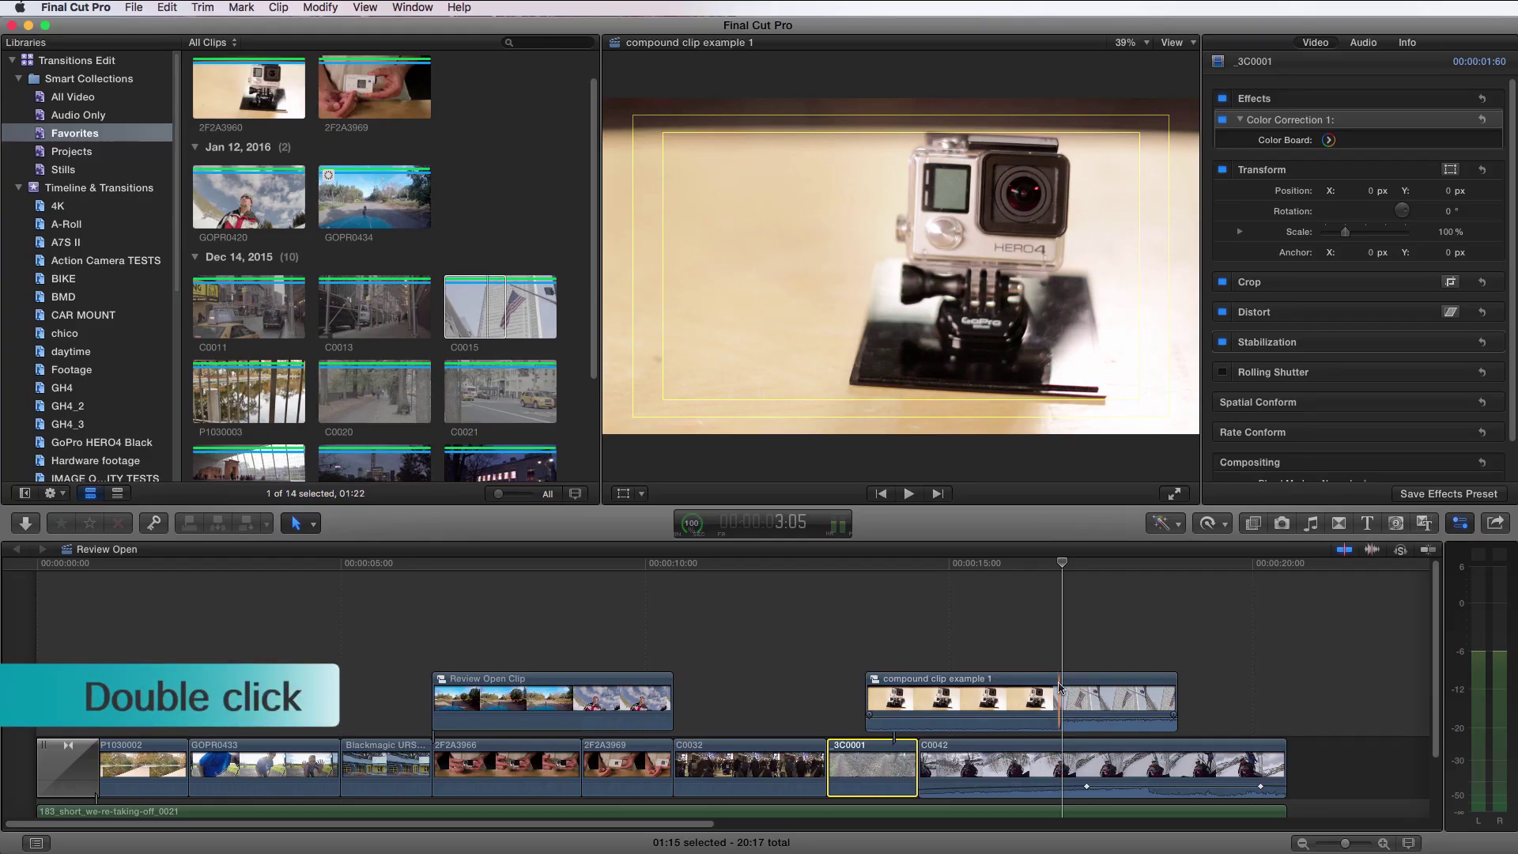
pyautogui.doubleClick(1061, 687)
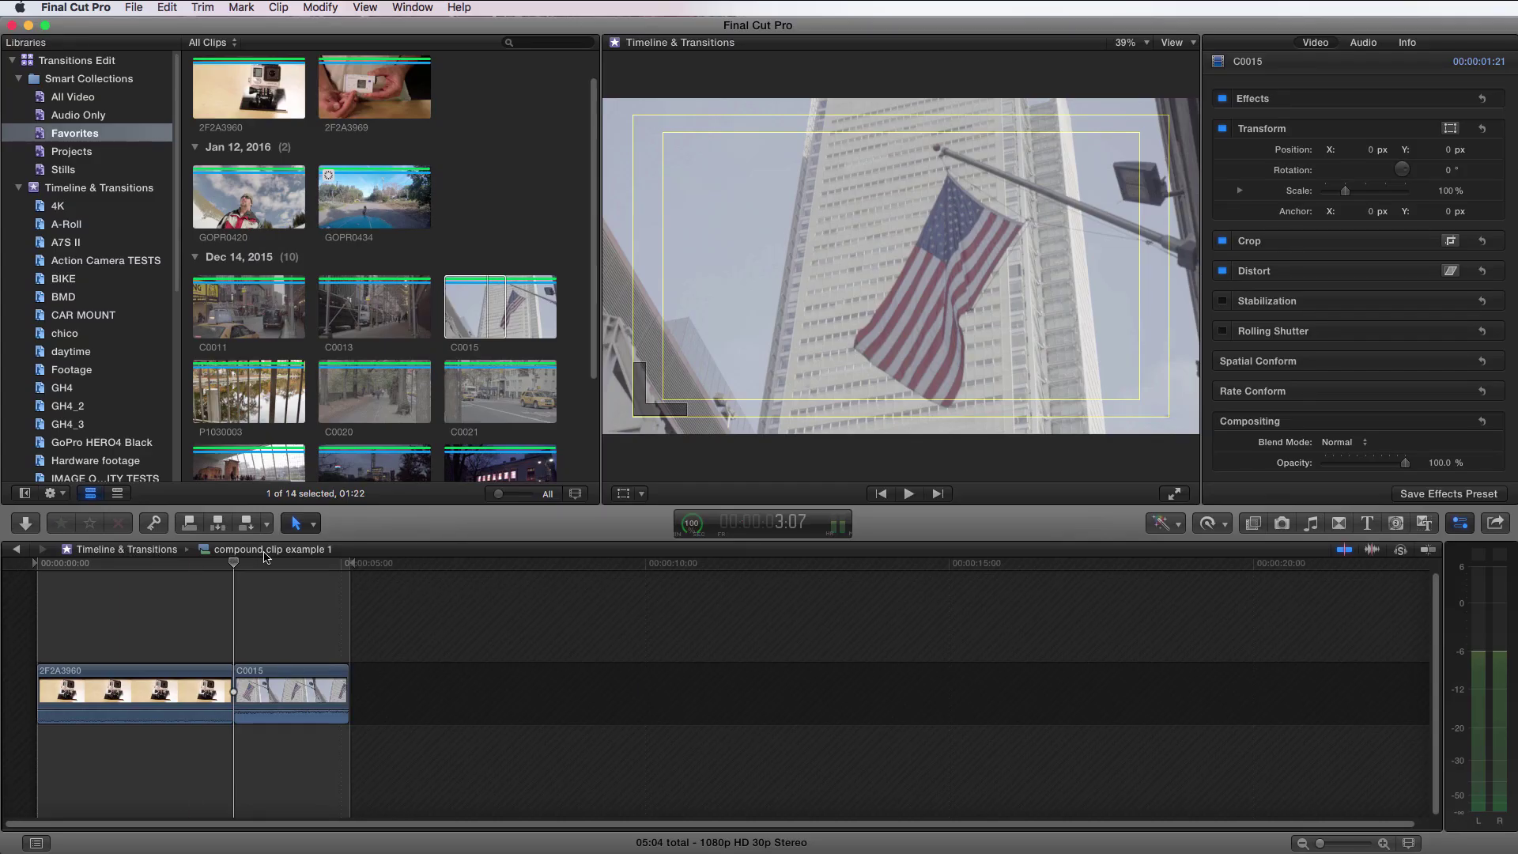
# Return to the Review Open timeline, where compound clip example 1 sits above C0042.
pyautogui.click(19, 551)
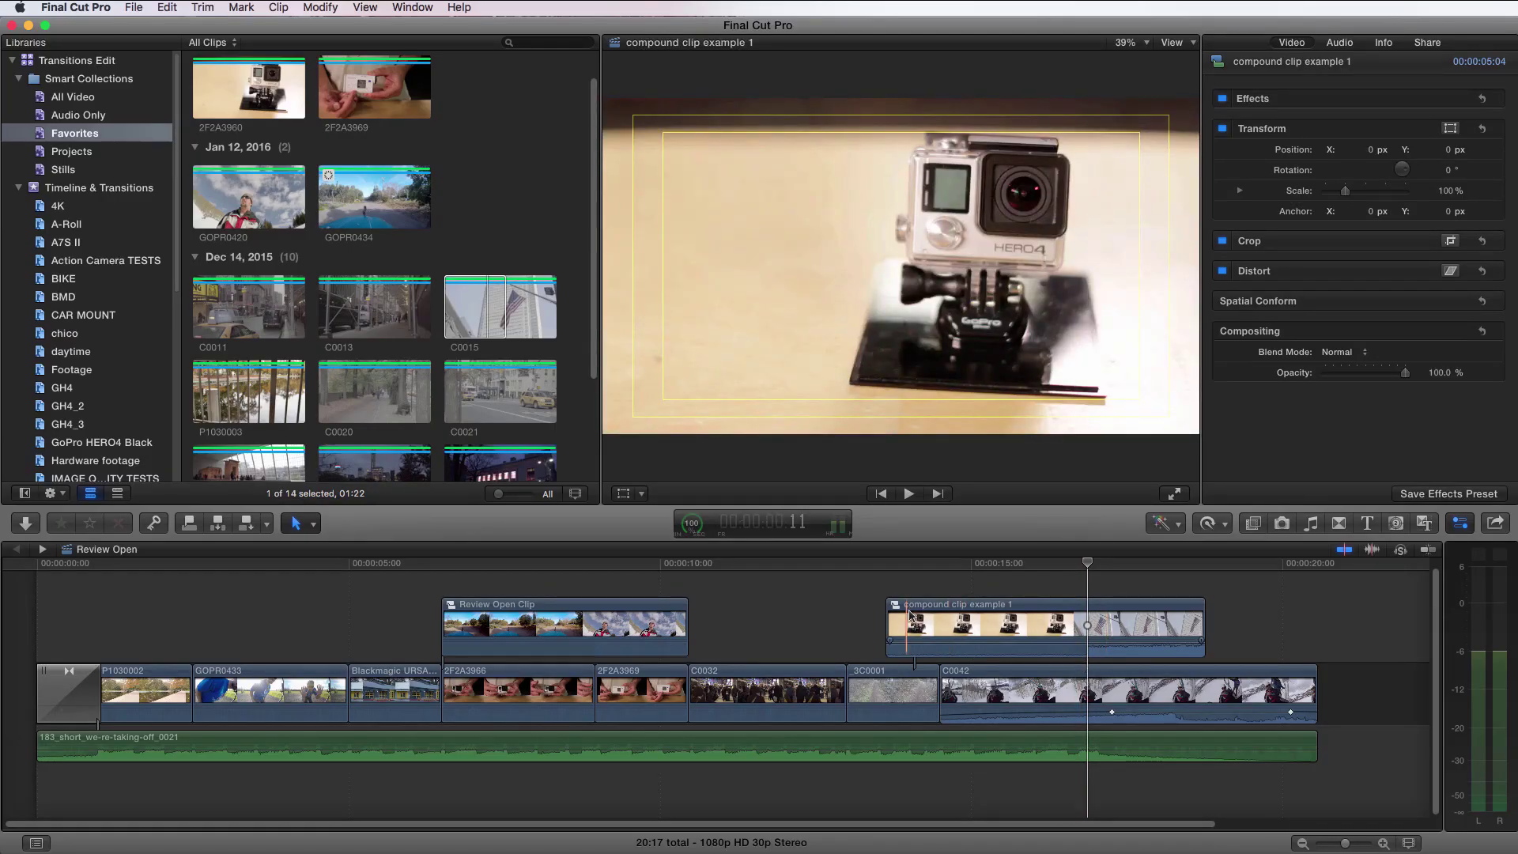
# Append C0011 after C0042 at the storyline's end and move the playhead into it.
pyautogui.scroll(-1, 387, 261)
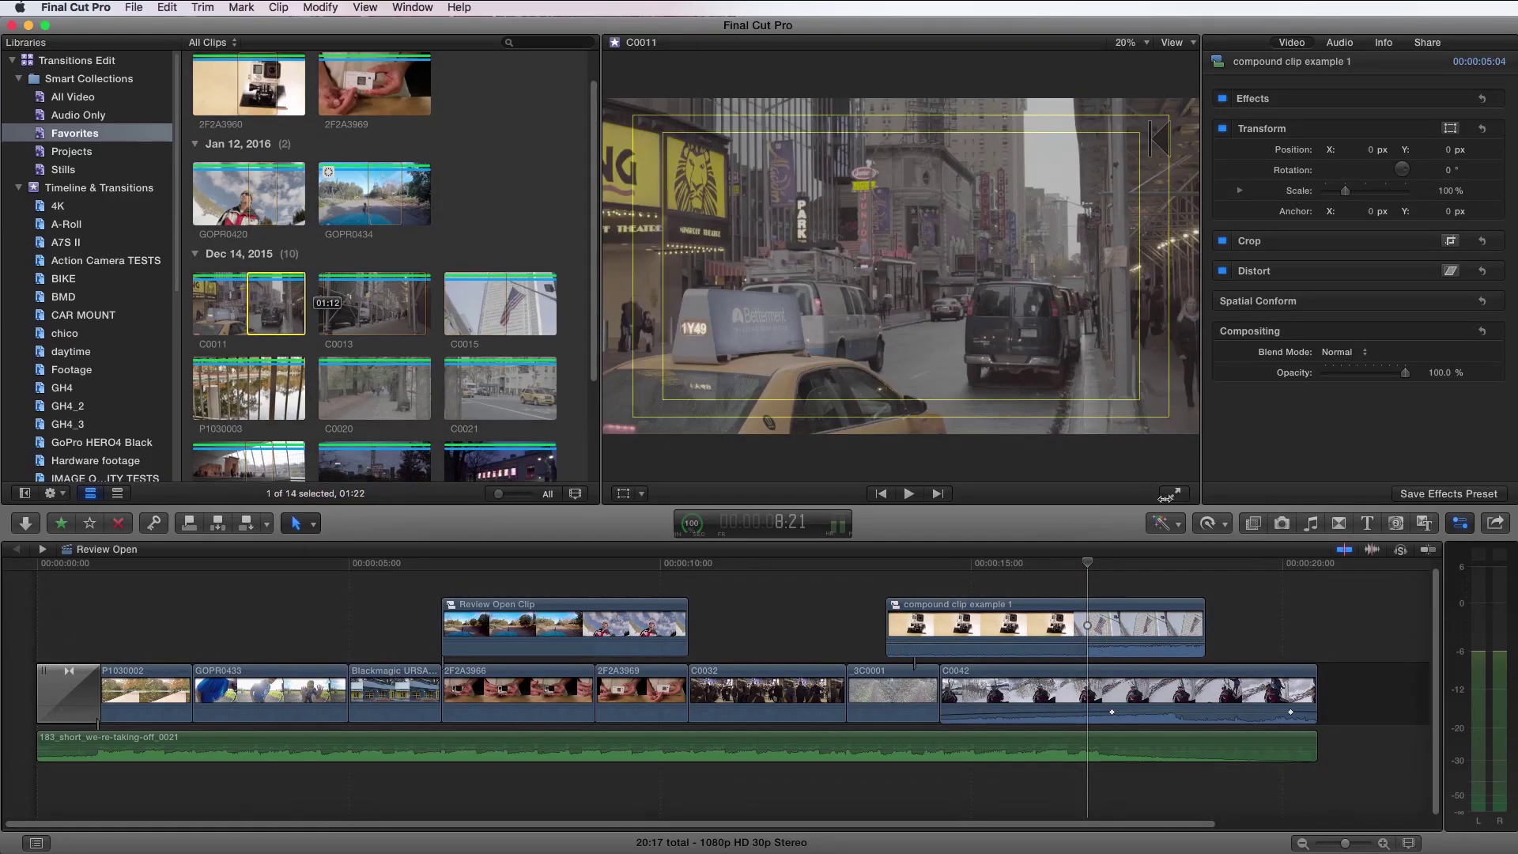
pyautogui.hotkey('shift', 'f')
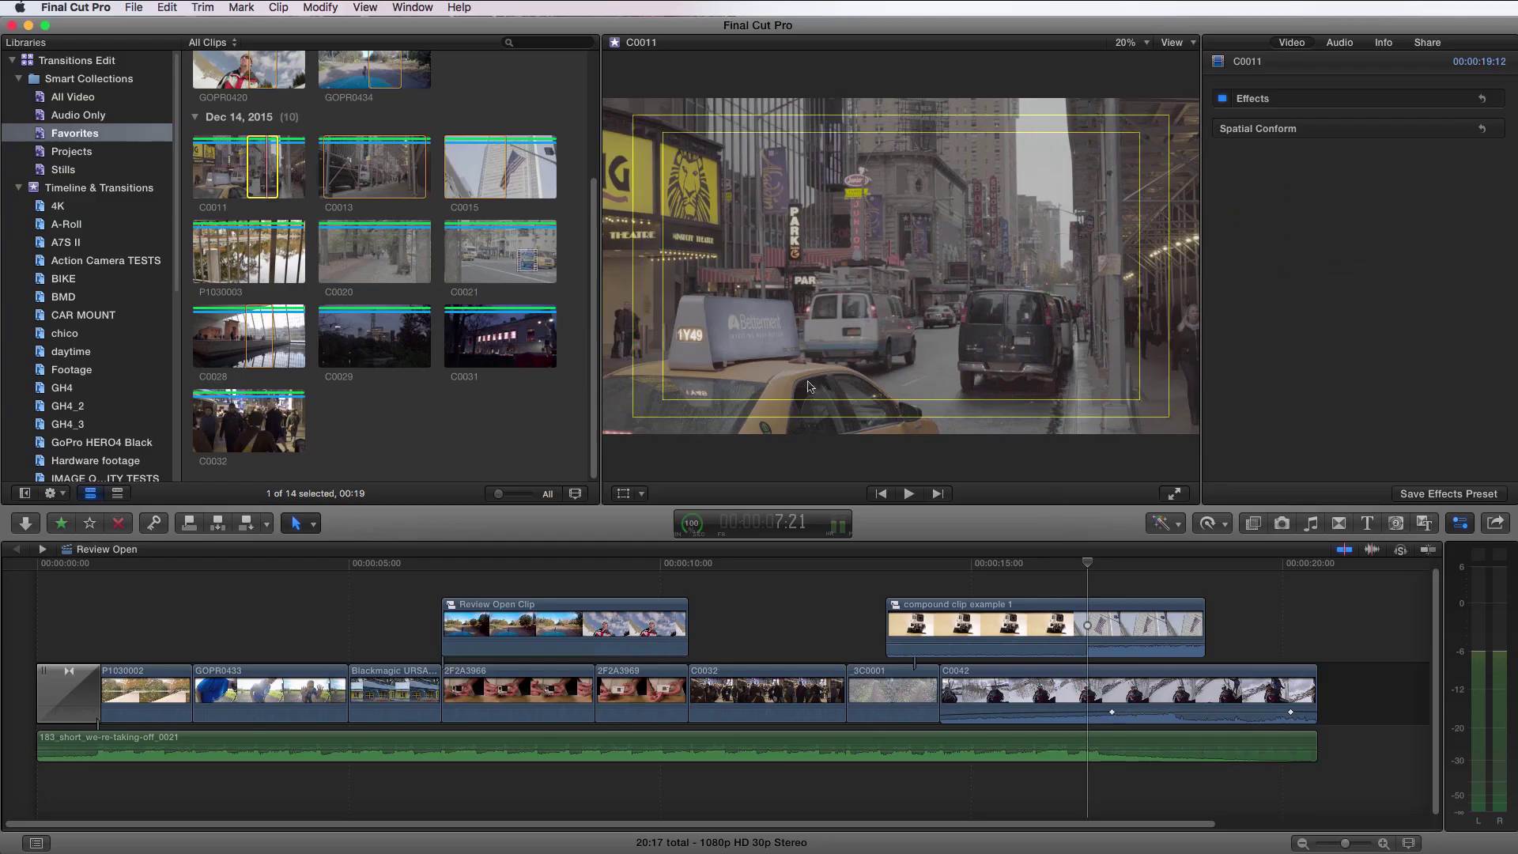
pyautogui.press('e')
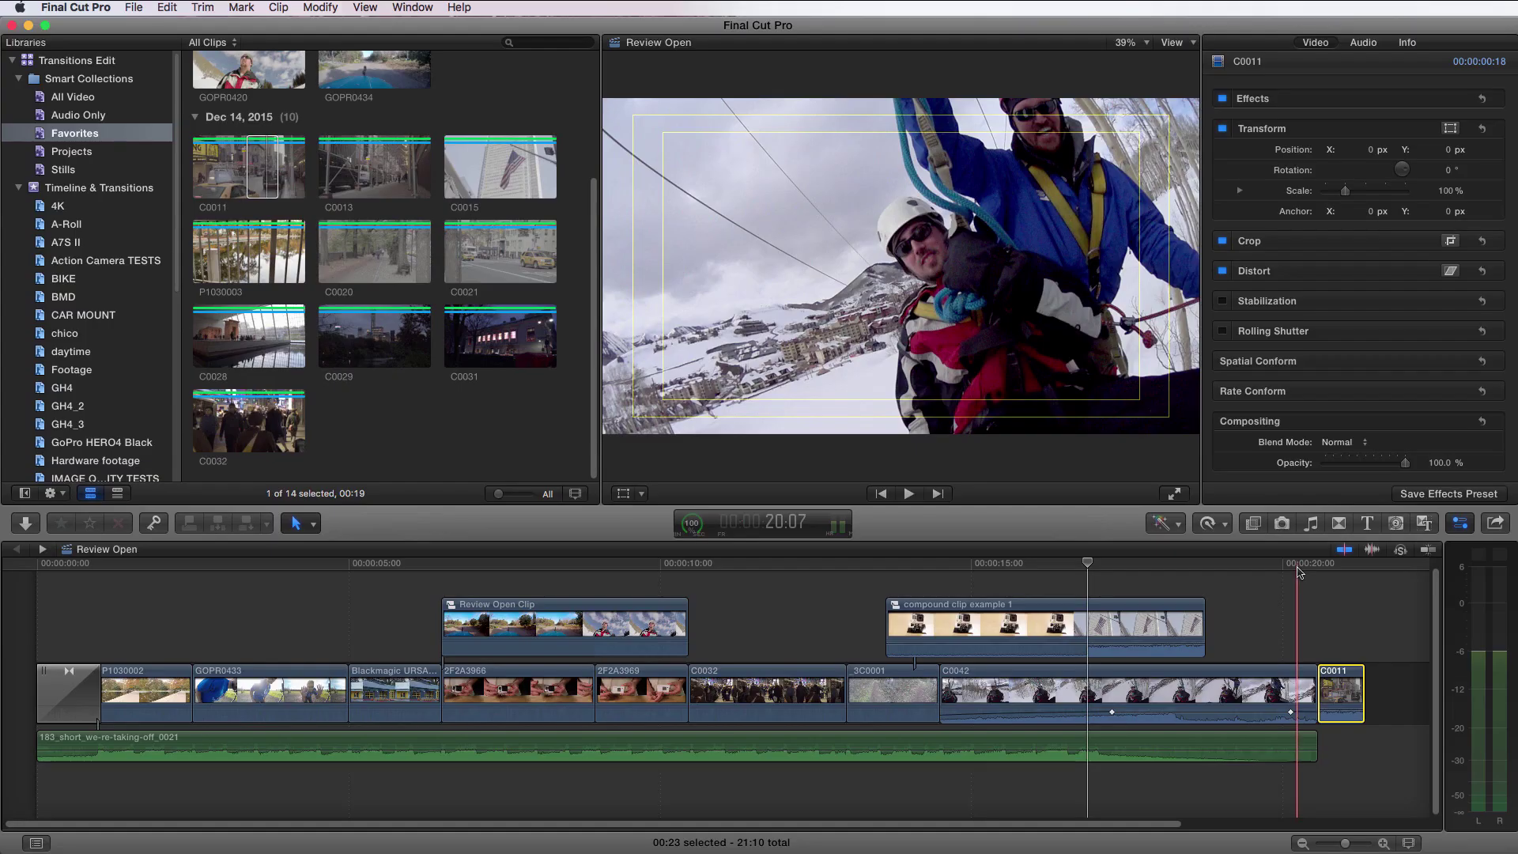
pyautogui.click(1339, 566)
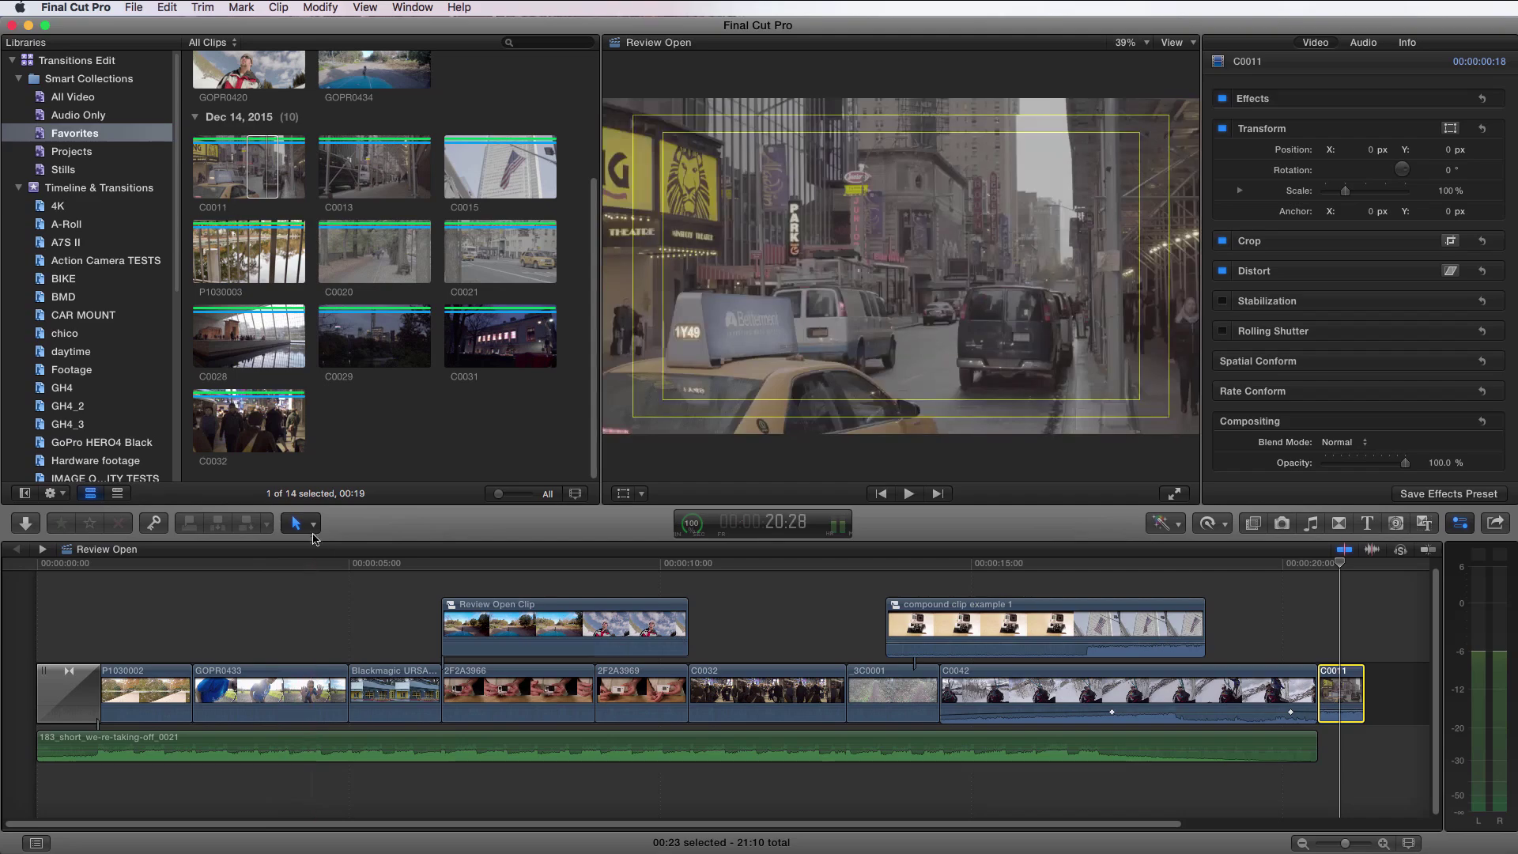
# With the Position tool, drag C0011 right to open a gap after C0042.
pyautogui.click(313, 523)
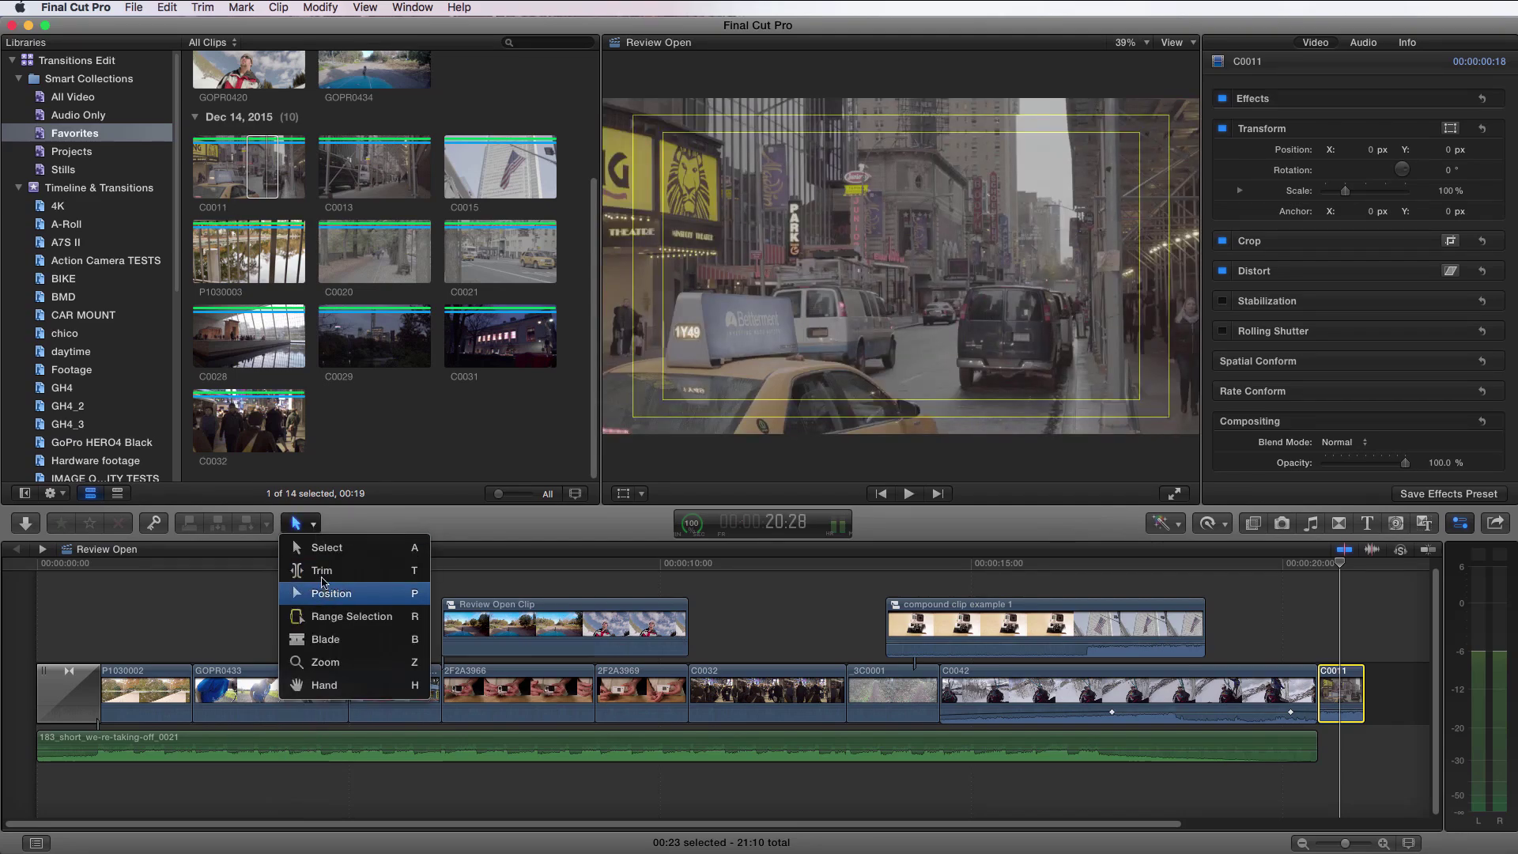
pyautogui.click(318, 528)
pyautogui.press('p')
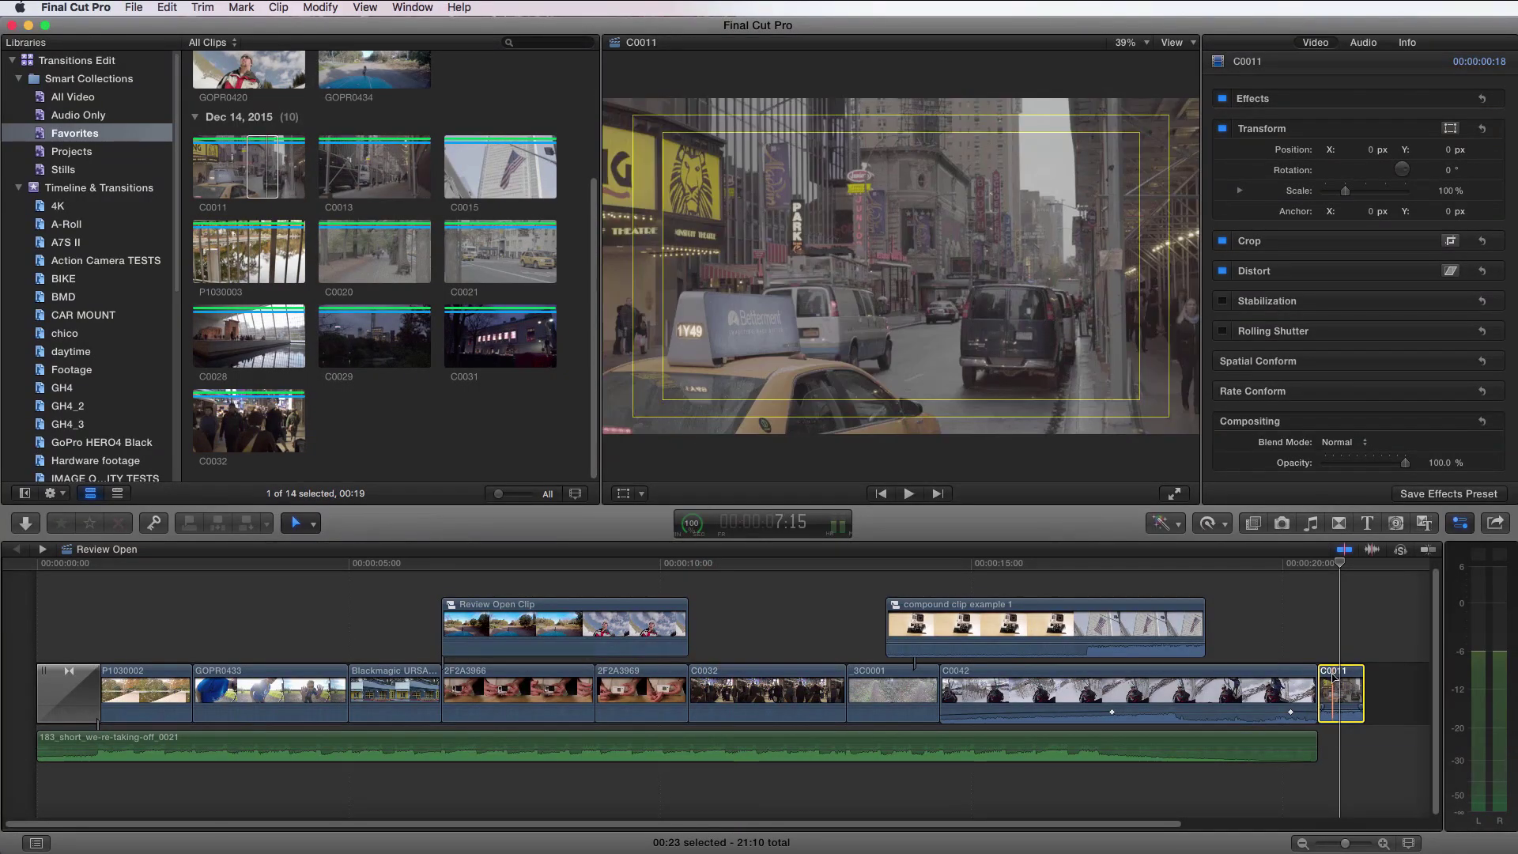
pyautogui.moveTo(1335, 674); pyautogui.dragTo(1397, 678)
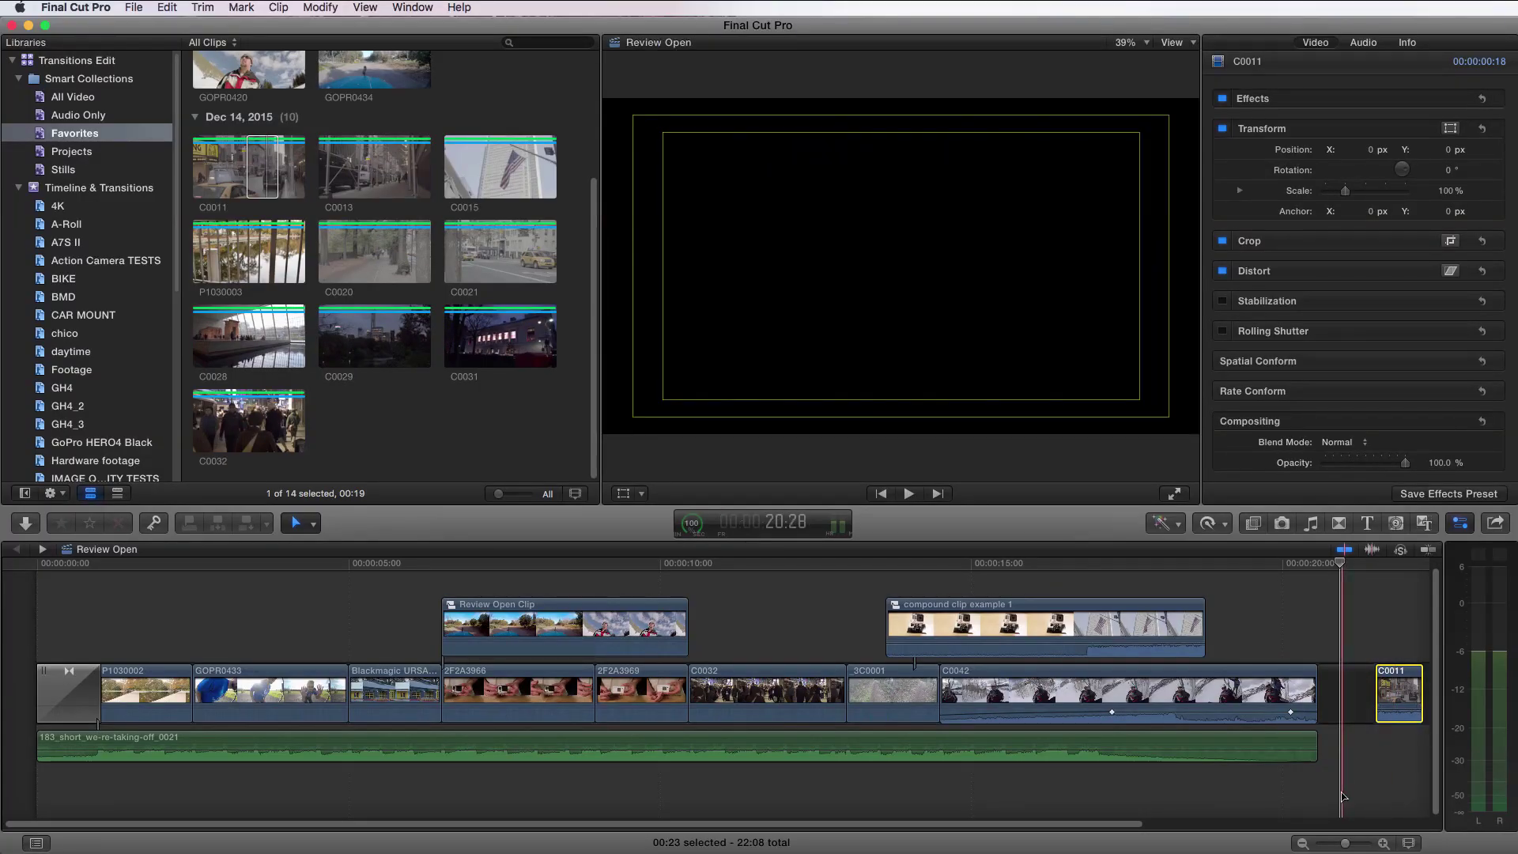
pyautogui.moveTo(1112, 827); pyautogui.dragTo(1395, 827)
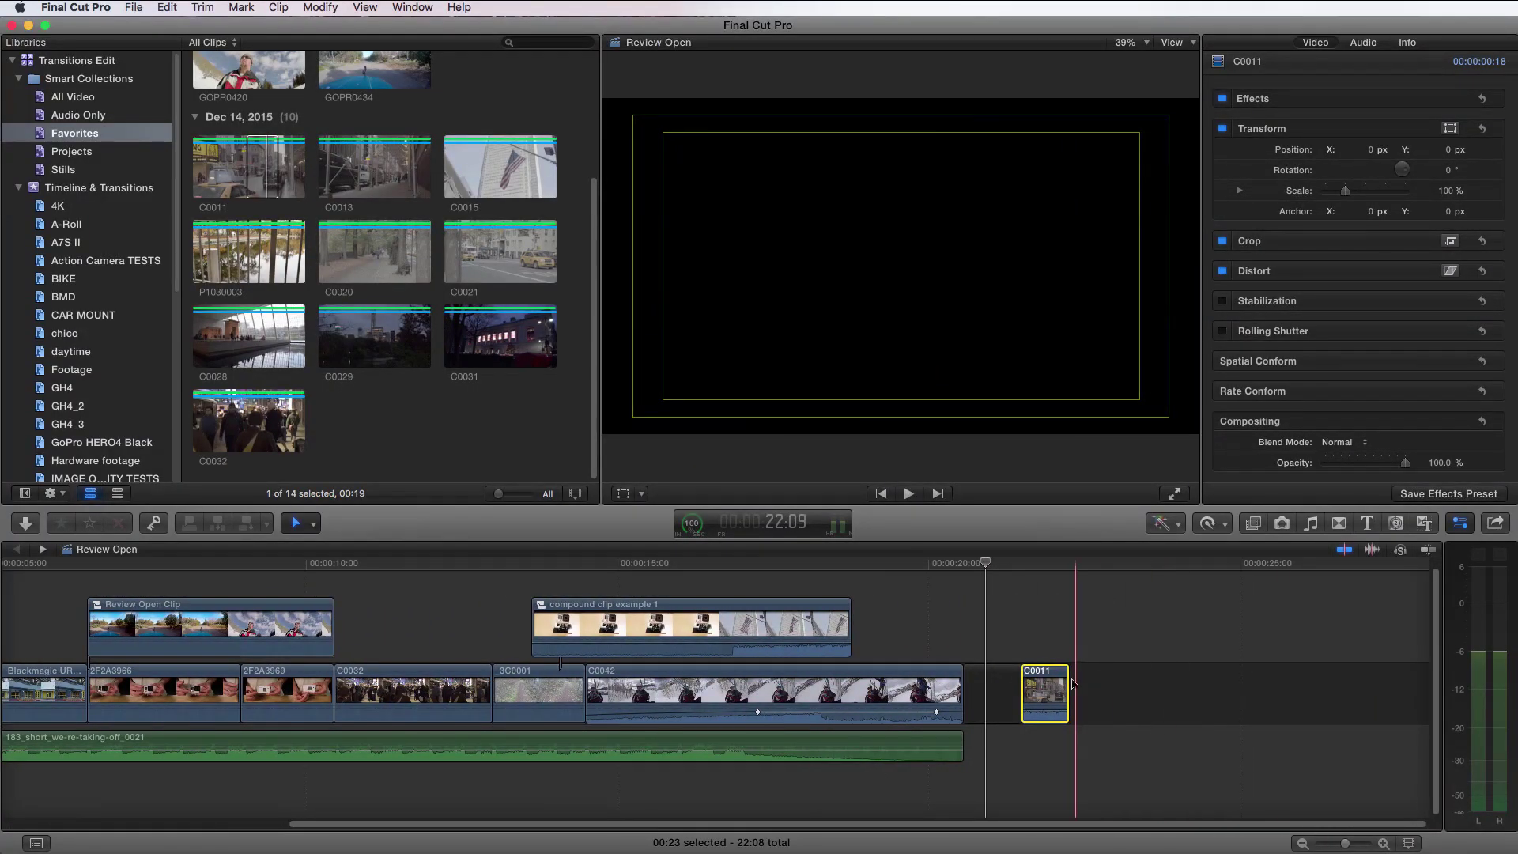
pyautogui.moveTo(1107, 674); pyautogui.dragTo(1395, 675)
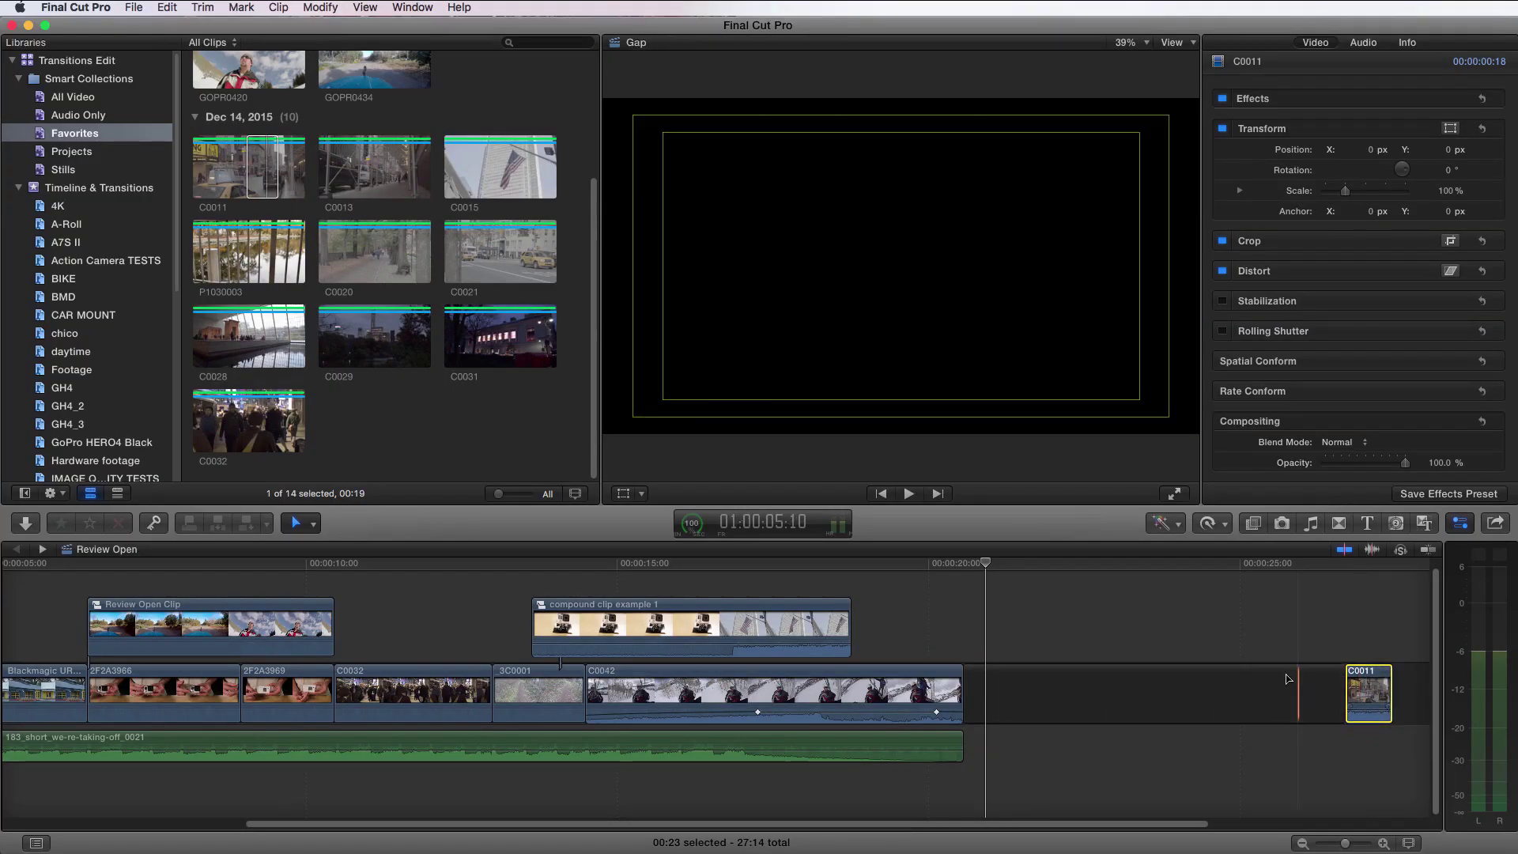
pyautogui.click(1245, 670)
pyautogui.moveTo(1245, 669); pyautogui.dragTo(1339, 688)
# Return to the Select tool, trim C0042's end edge beside the gap, and select the gap.
pyautogui.click(313, 523)
pyautogui.click(891, 620)
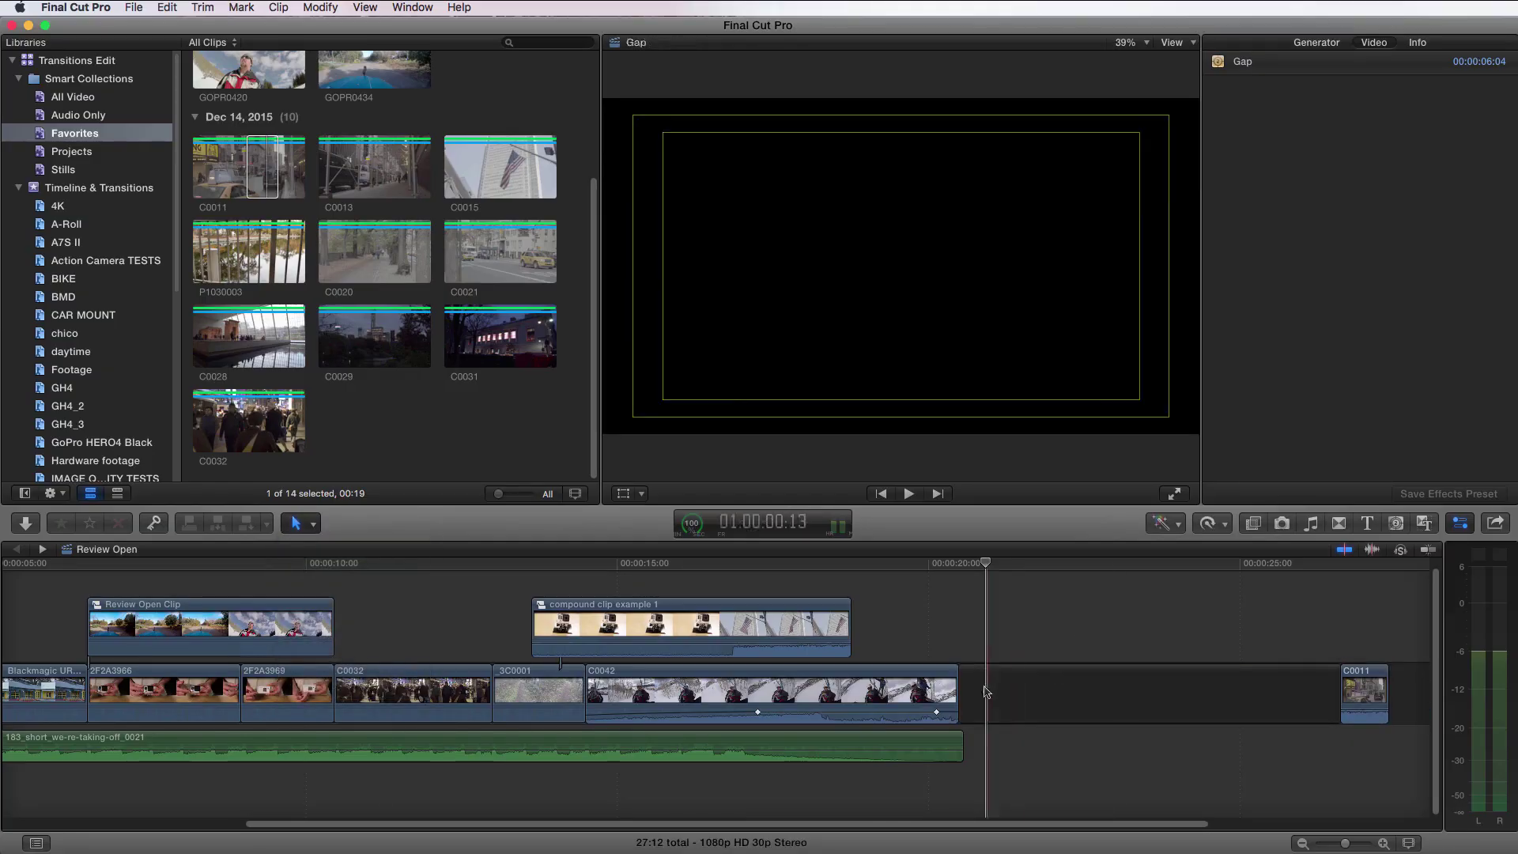
pyautogui.click(964, 681)
pyautogui.moveTo(964, 681); pyautogui.dragTo(898, 684)
pyautogui.click(899, 684)
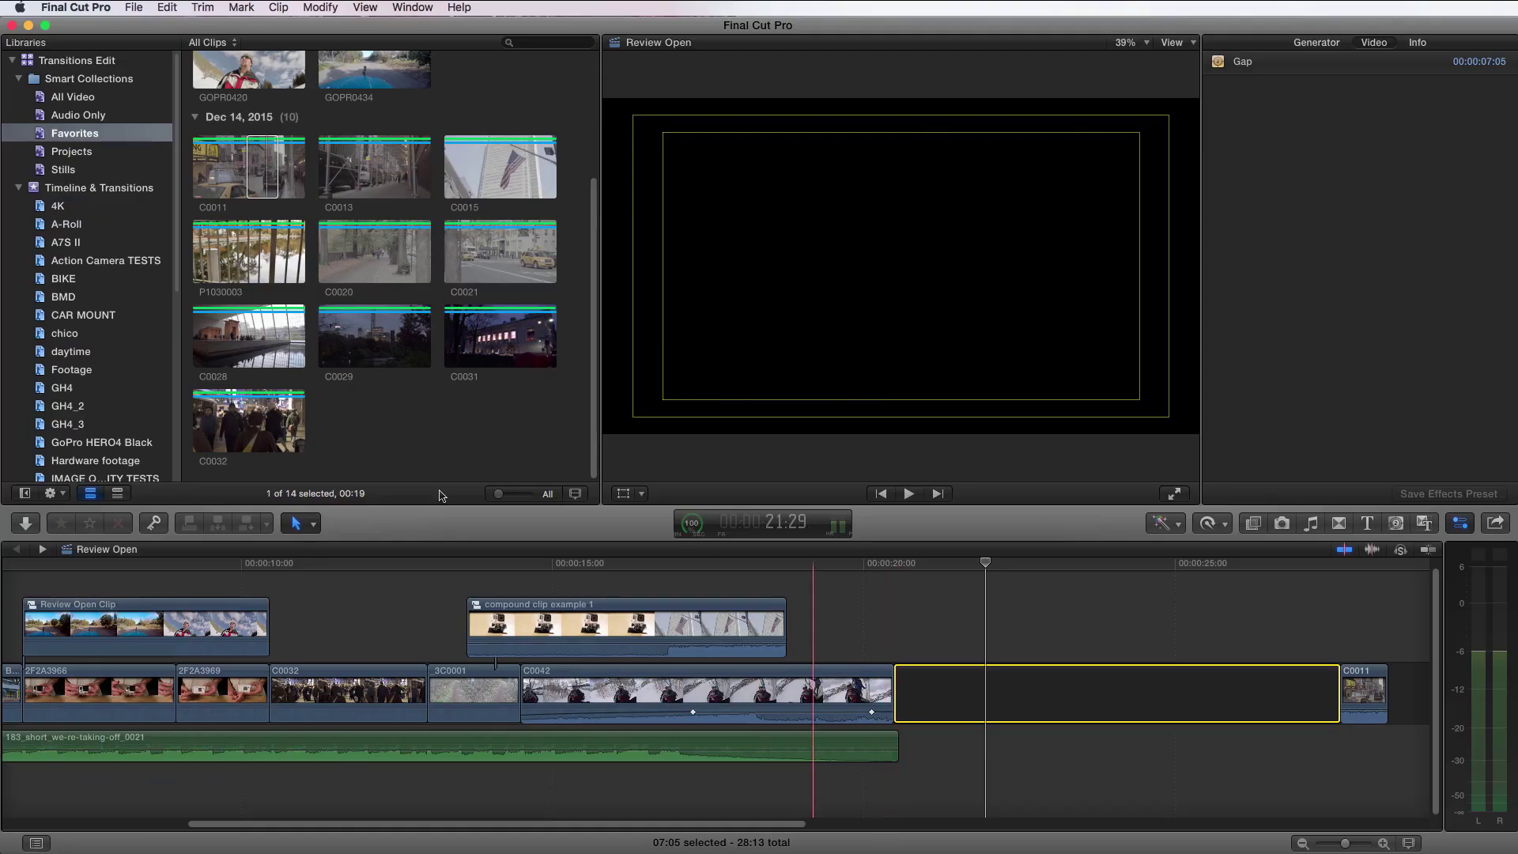
# Keep the Select tool active and put the playhead near 00:00:20:00, at C0042's end.
pyautogui.click(304, 523)
pyautogui.click(310, 547)
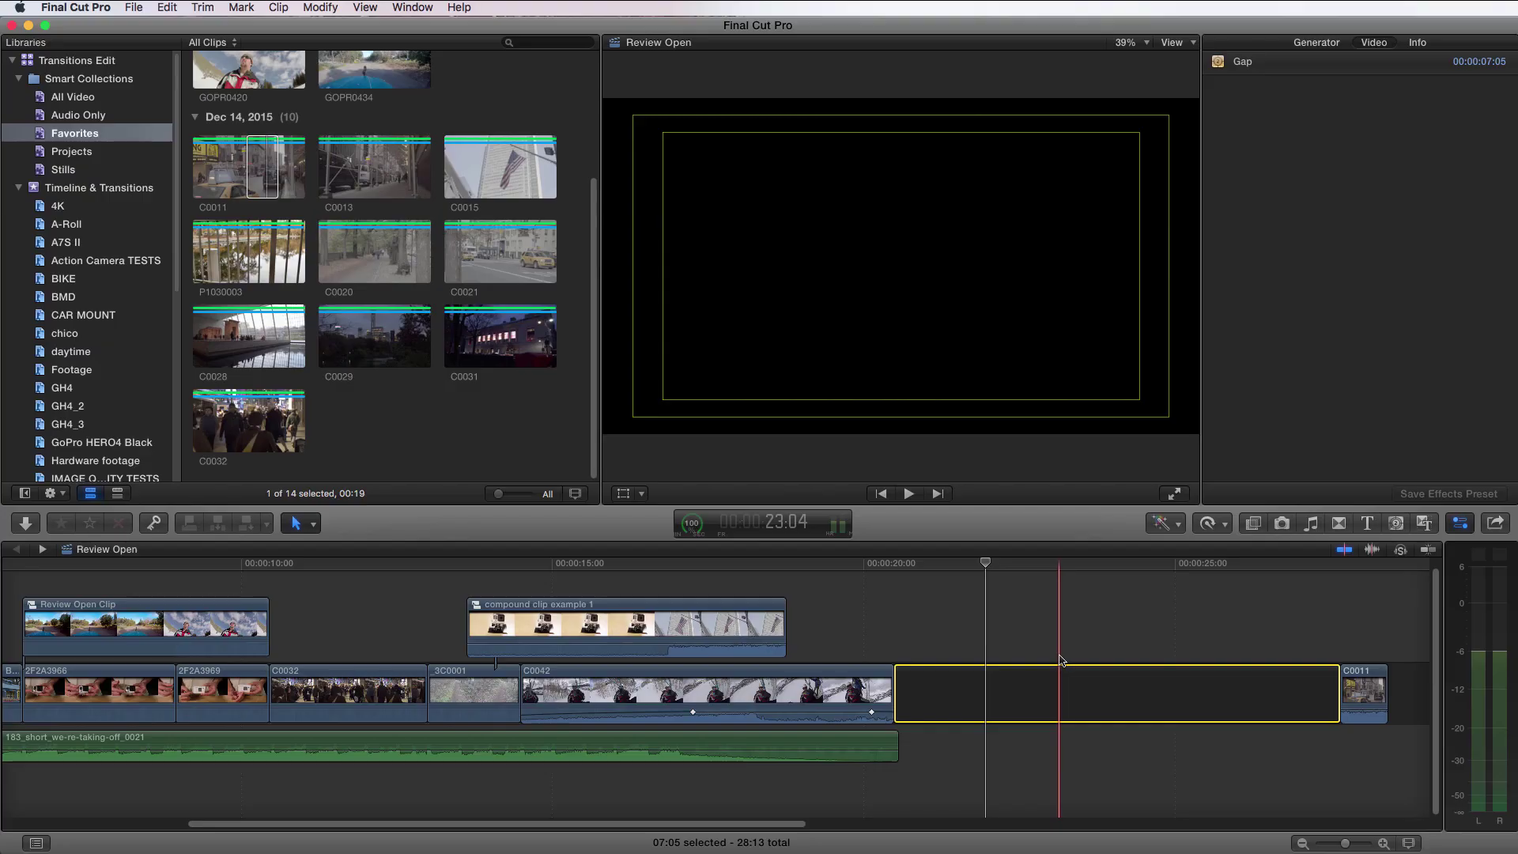
pyautogui.click(894, 565)
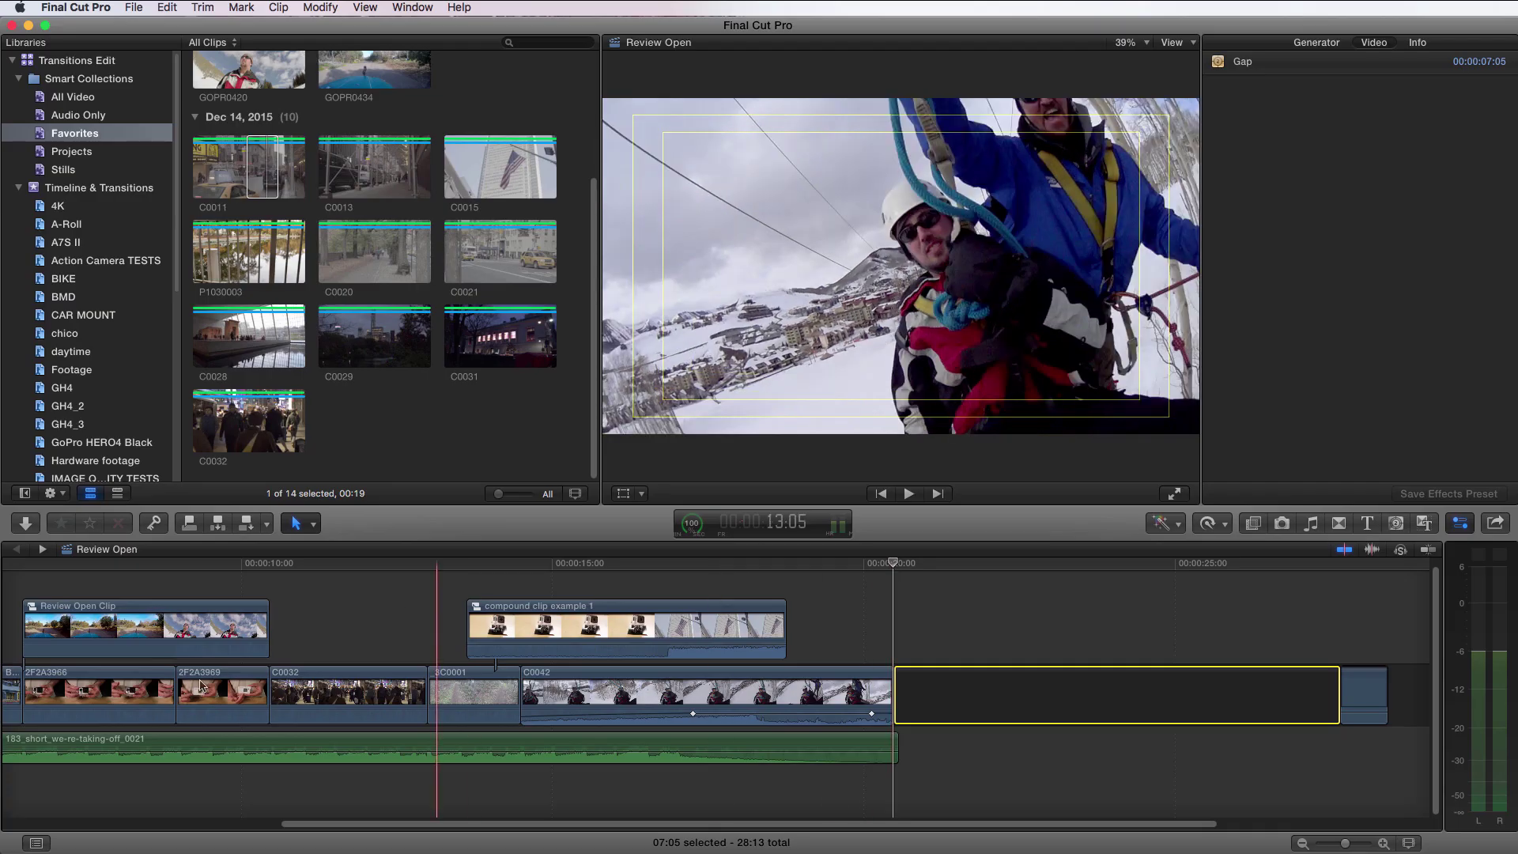
# Open the Timeline Index and select the gap listed there.
pyautogui.click(36, 842)
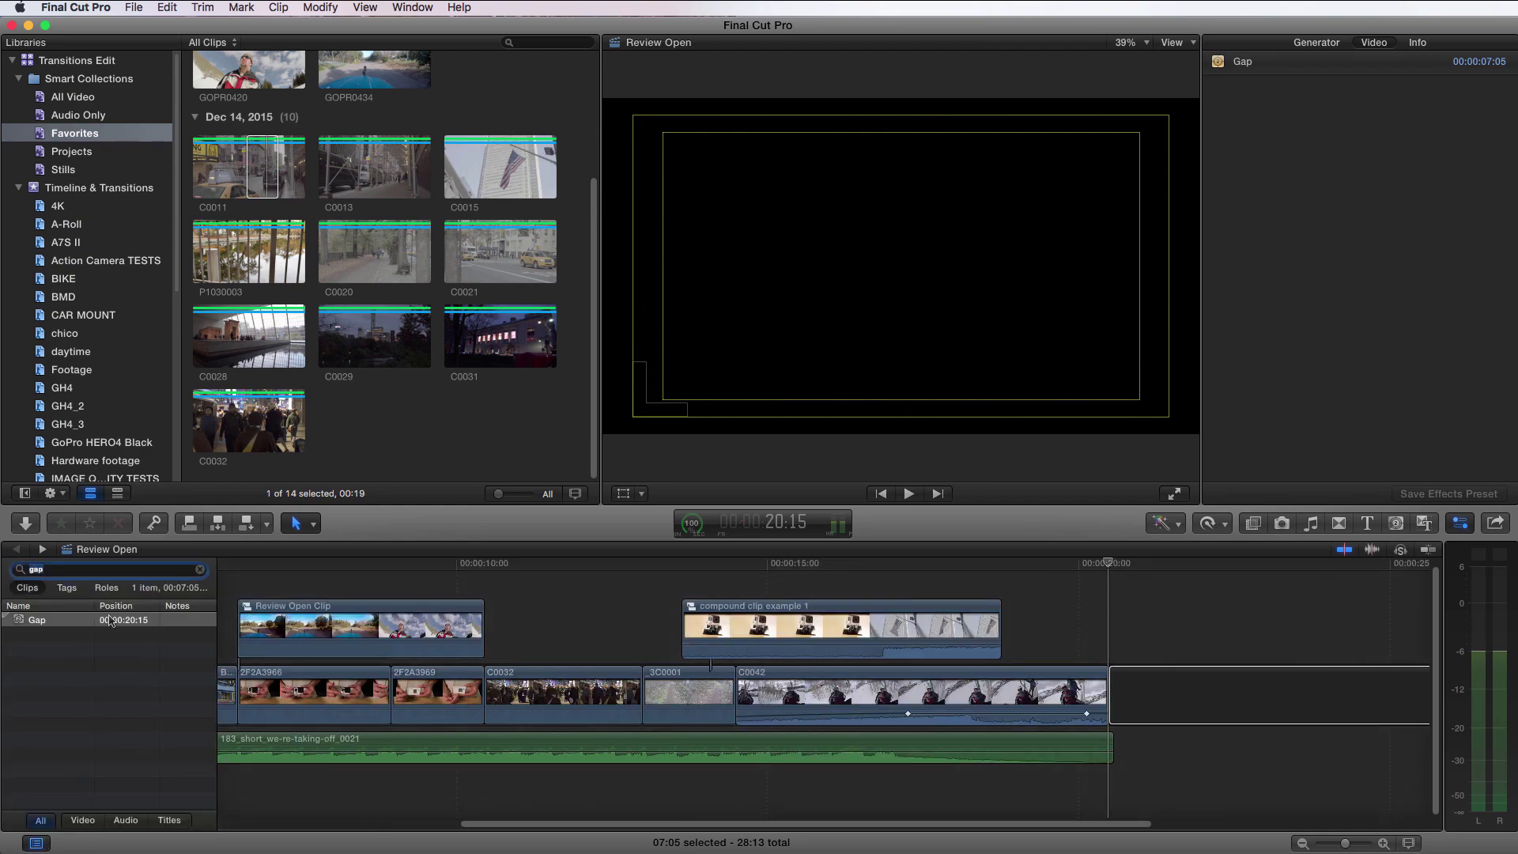
pyautogui.click(1143, 696)
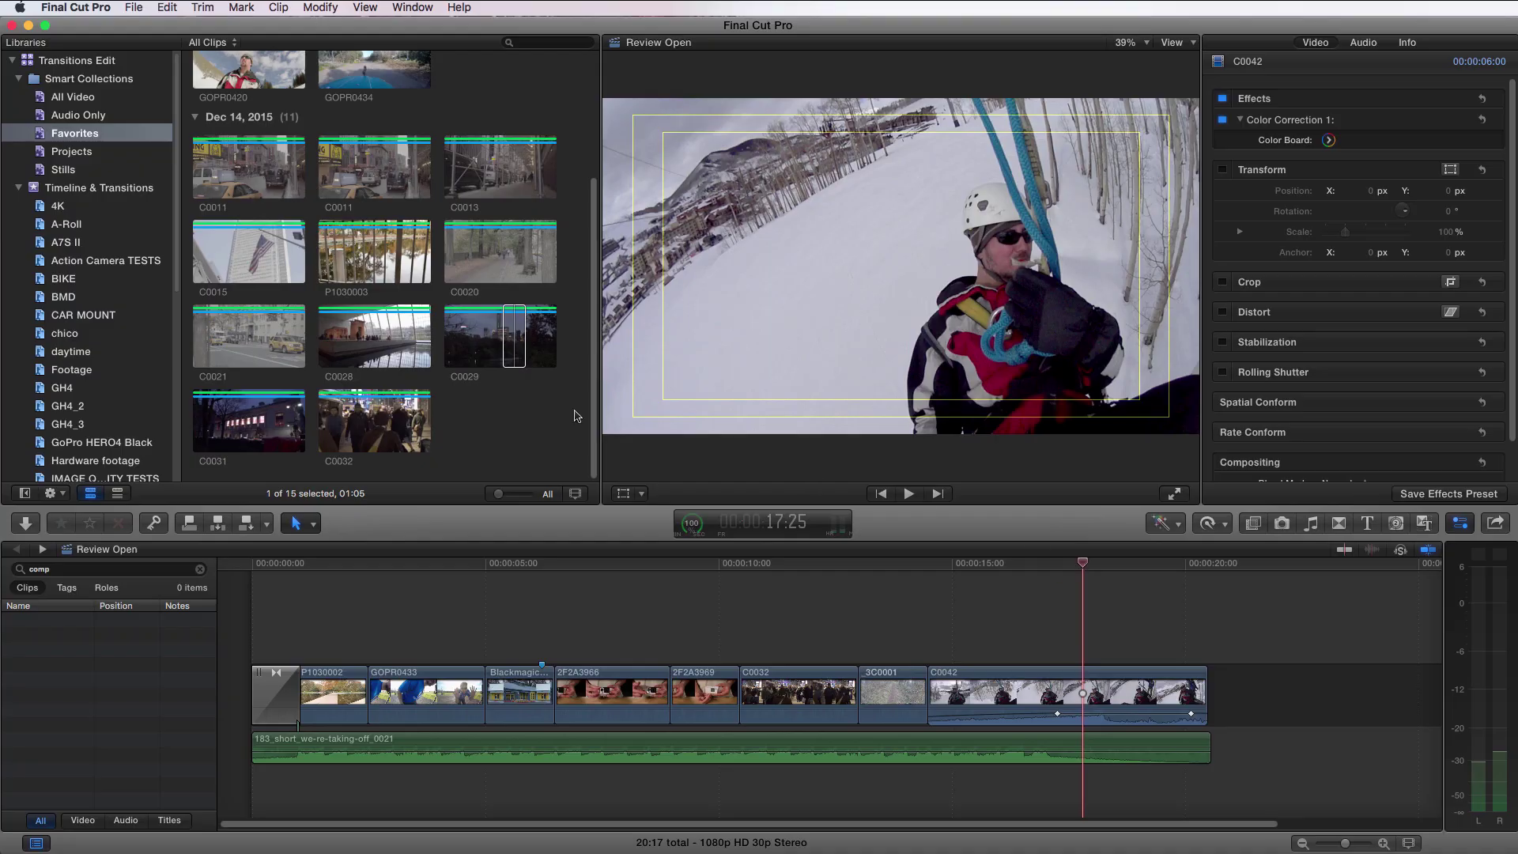
# Drag C0029 from the browser onto the storyline right after C0042.
pyautogui.moveTo(514, 336); pyautogui.dragTo(1327, 686)
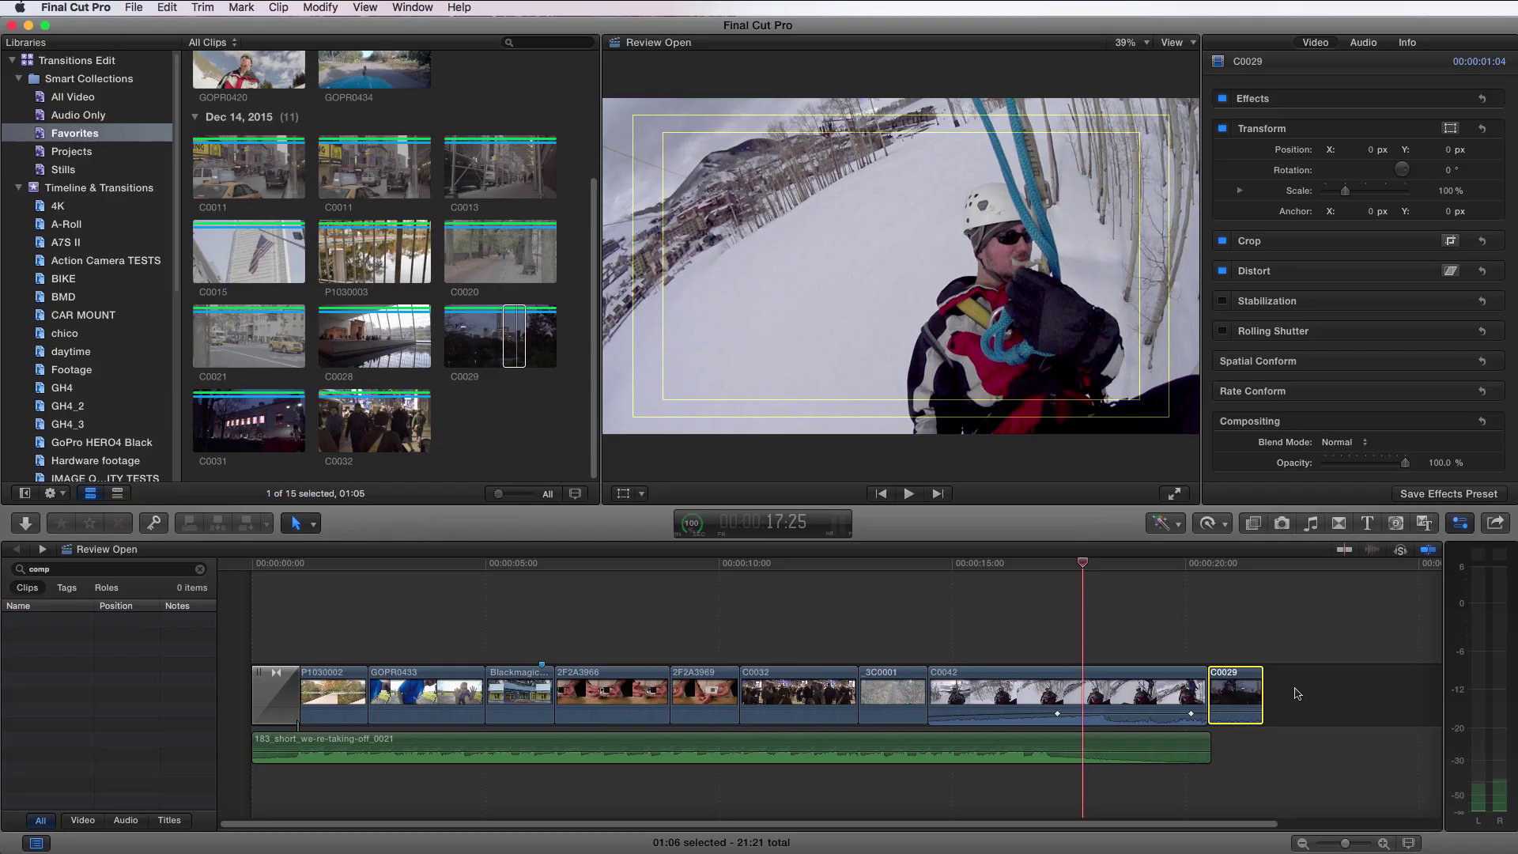
# Swap C0042 for a 6-second gap with Shift-Delete, then select clip 3C0001.
pyautogui.click(1025, 685)
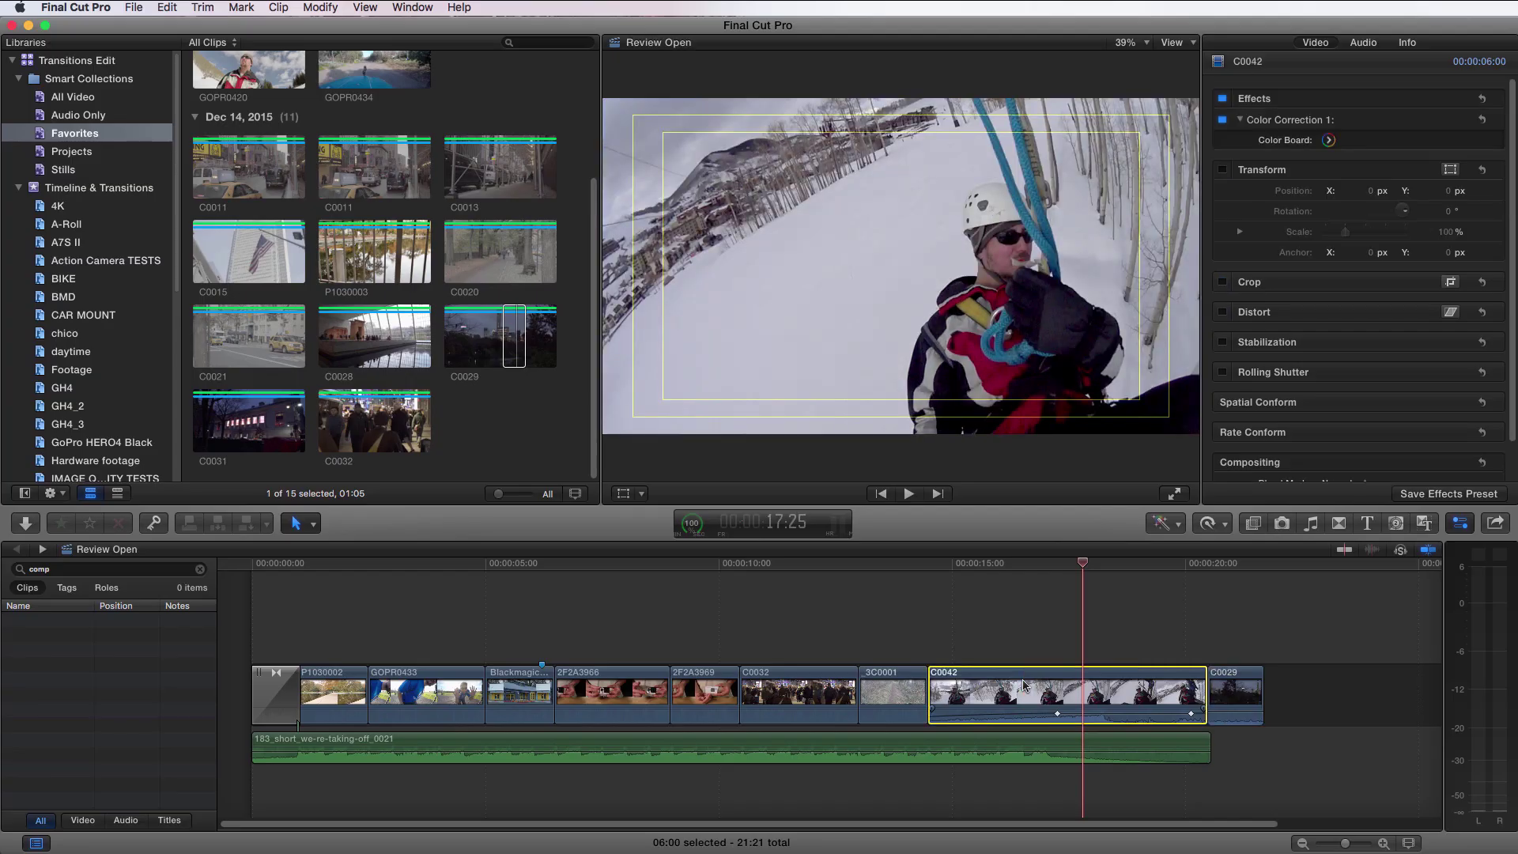
pyautogui.press('Delete')
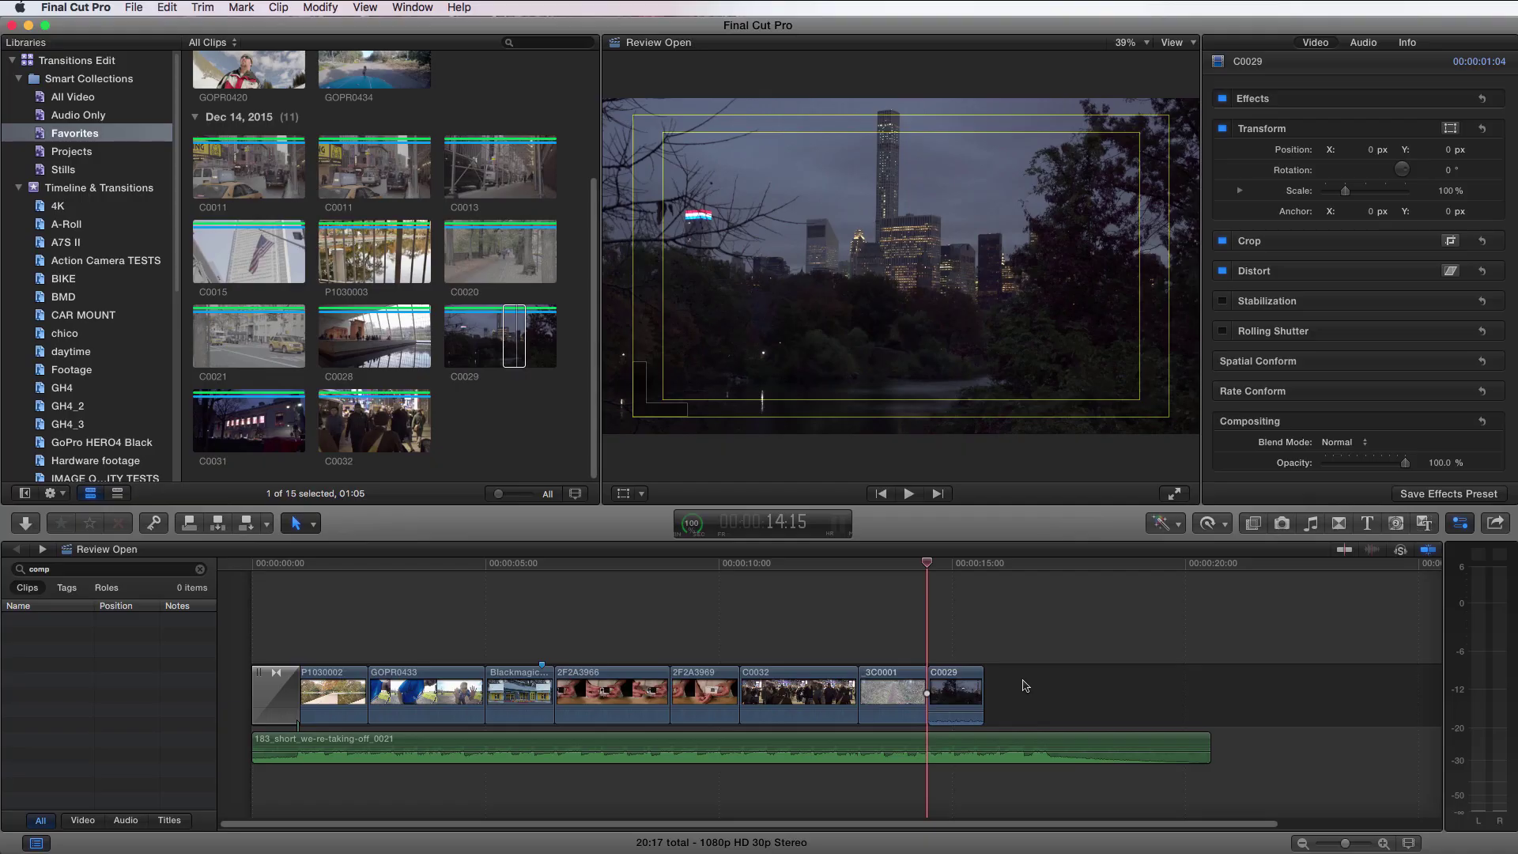
pyautogui.press('super+z')
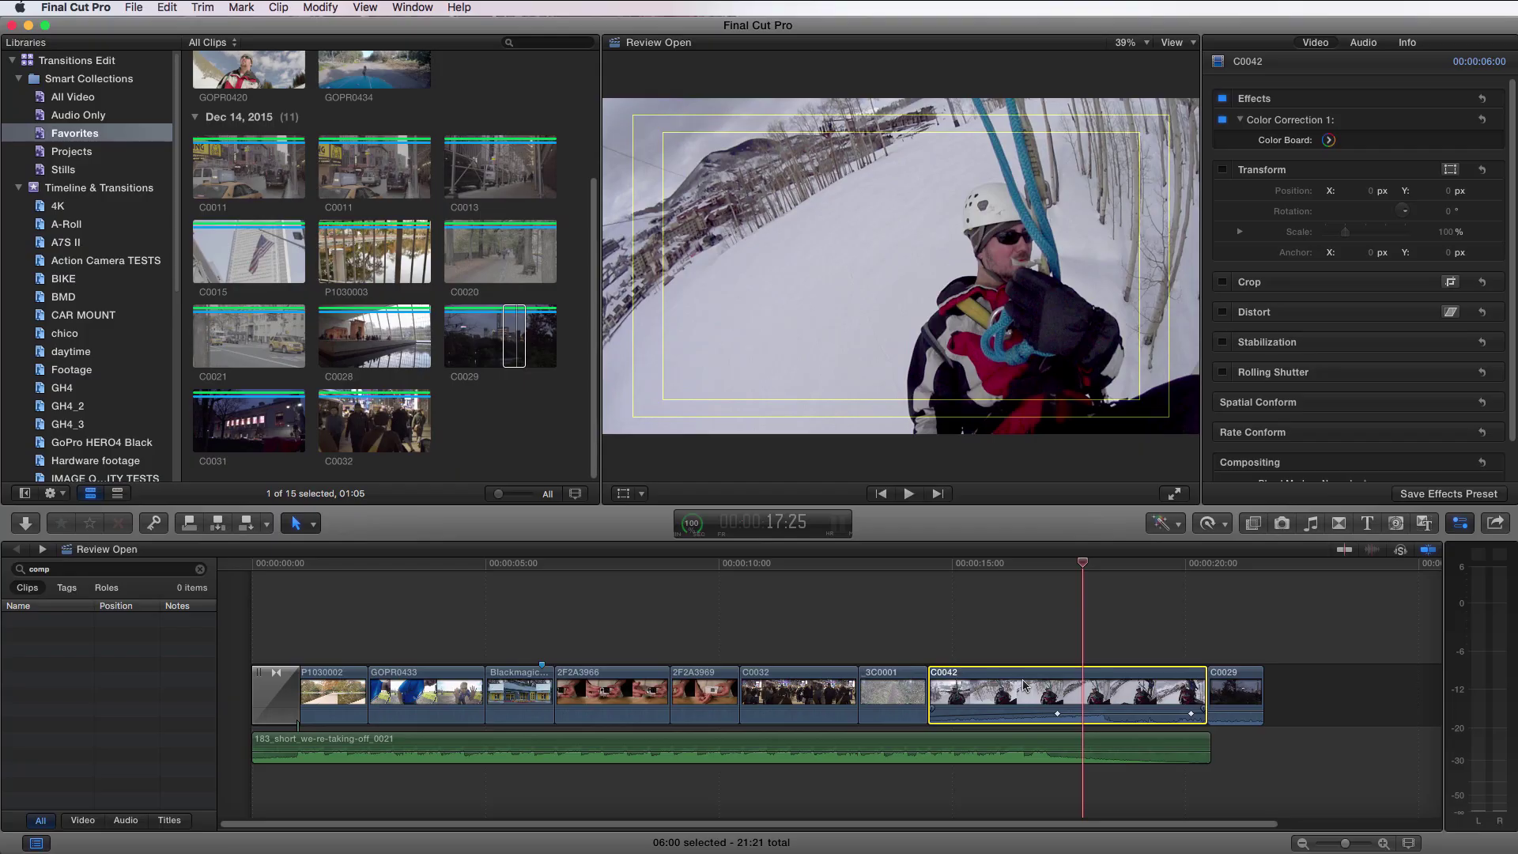
pyautogui.hotkey('shift', 'BackSpace')
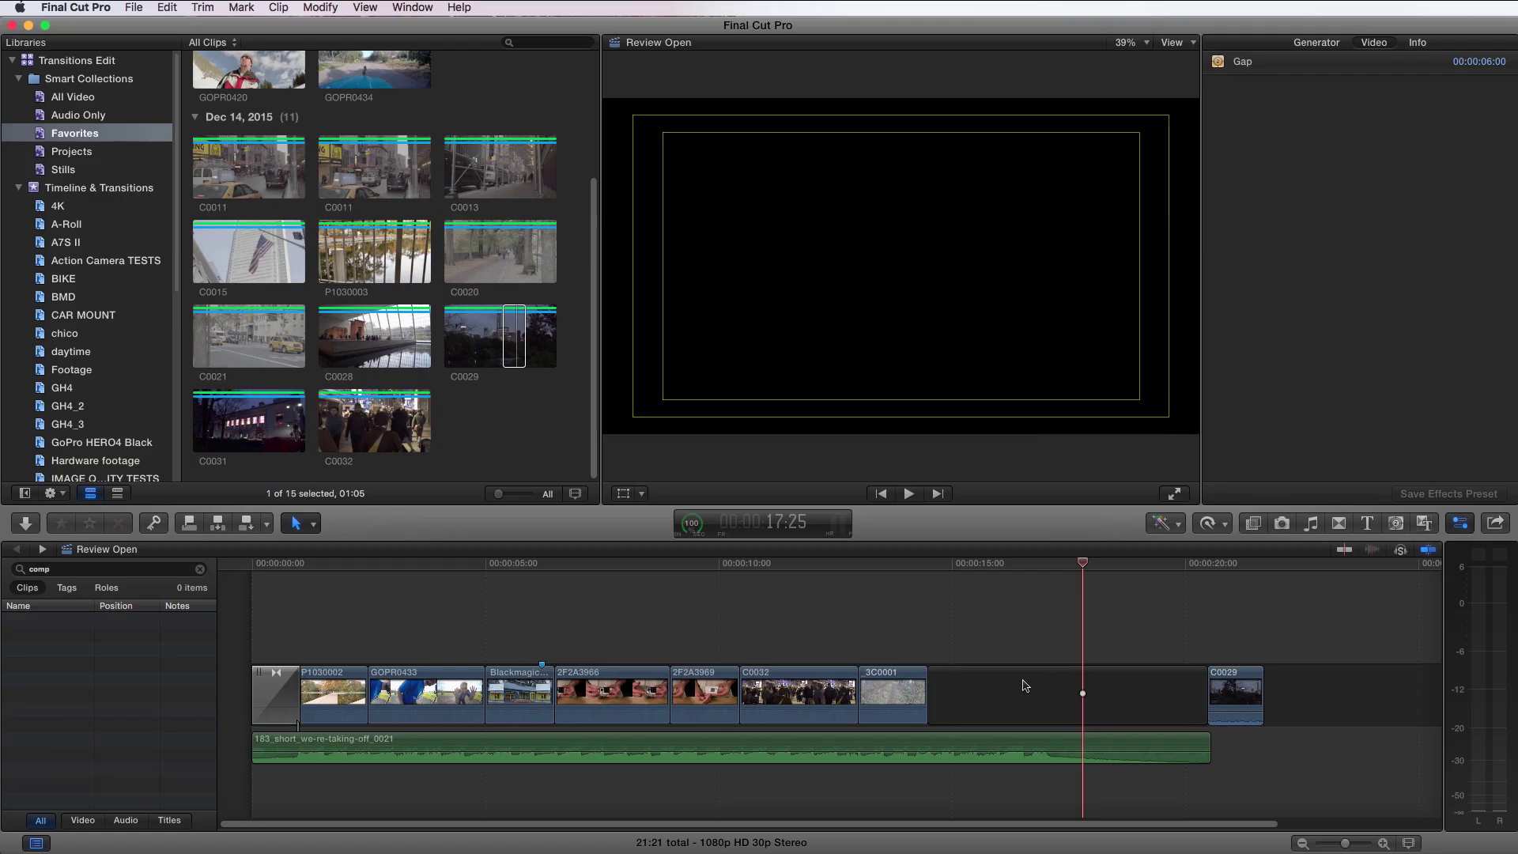
pyautogui.click(881, 704)
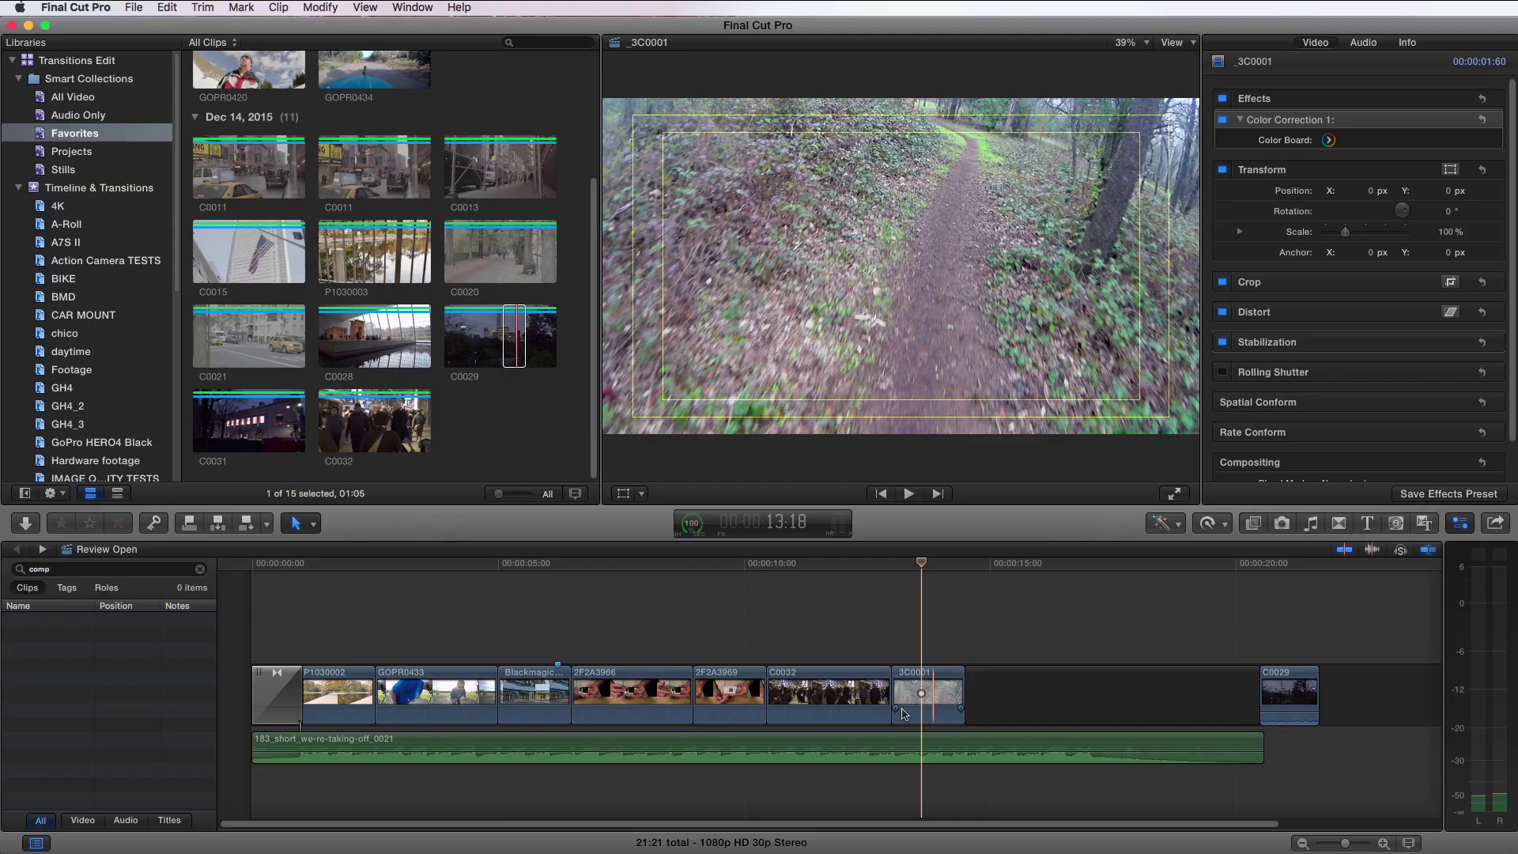
# Show the Tools pop-up menu in the toolbar to reach Zoom.
pyautogui.click(306, 523)
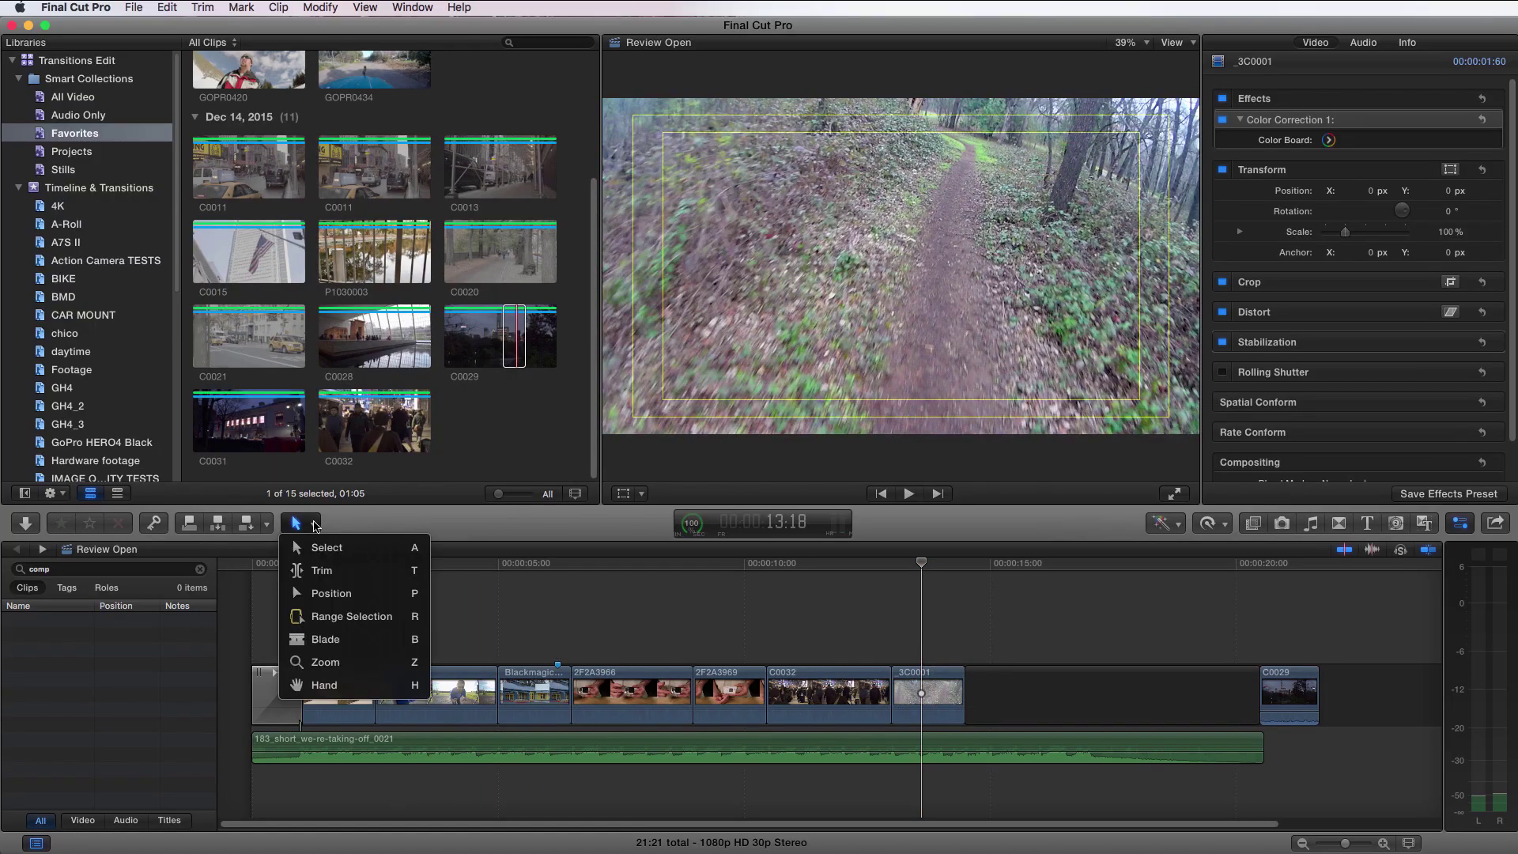
# Marquee-zoom onto the clips around C0032, then zoom in three more steps.
pyautogui.click(339, 669)
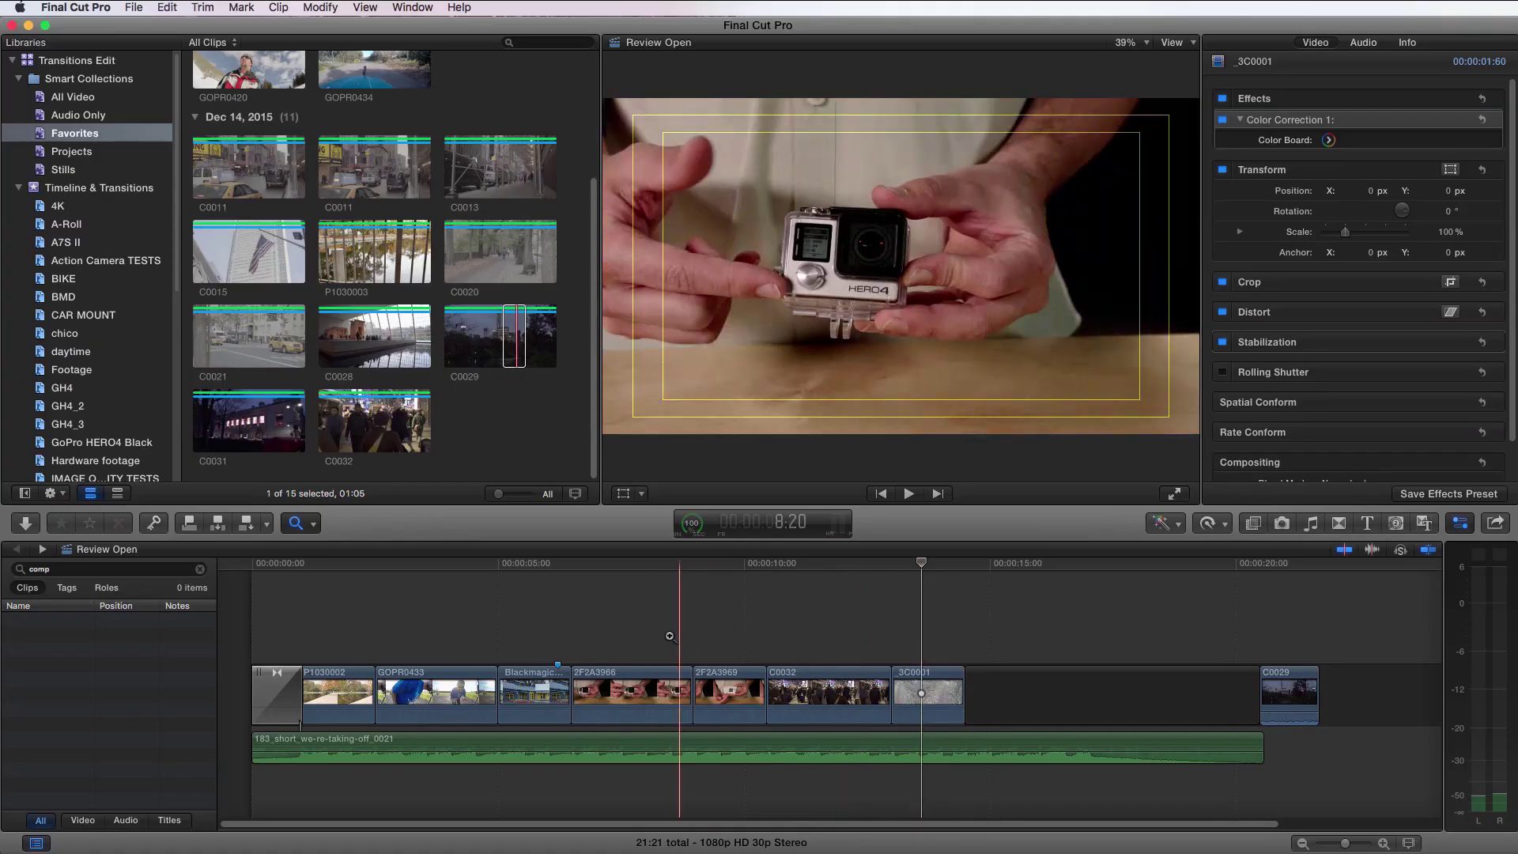
pyautogui.moveTo(625, 631); pyautogui.dragTo(973, 681)
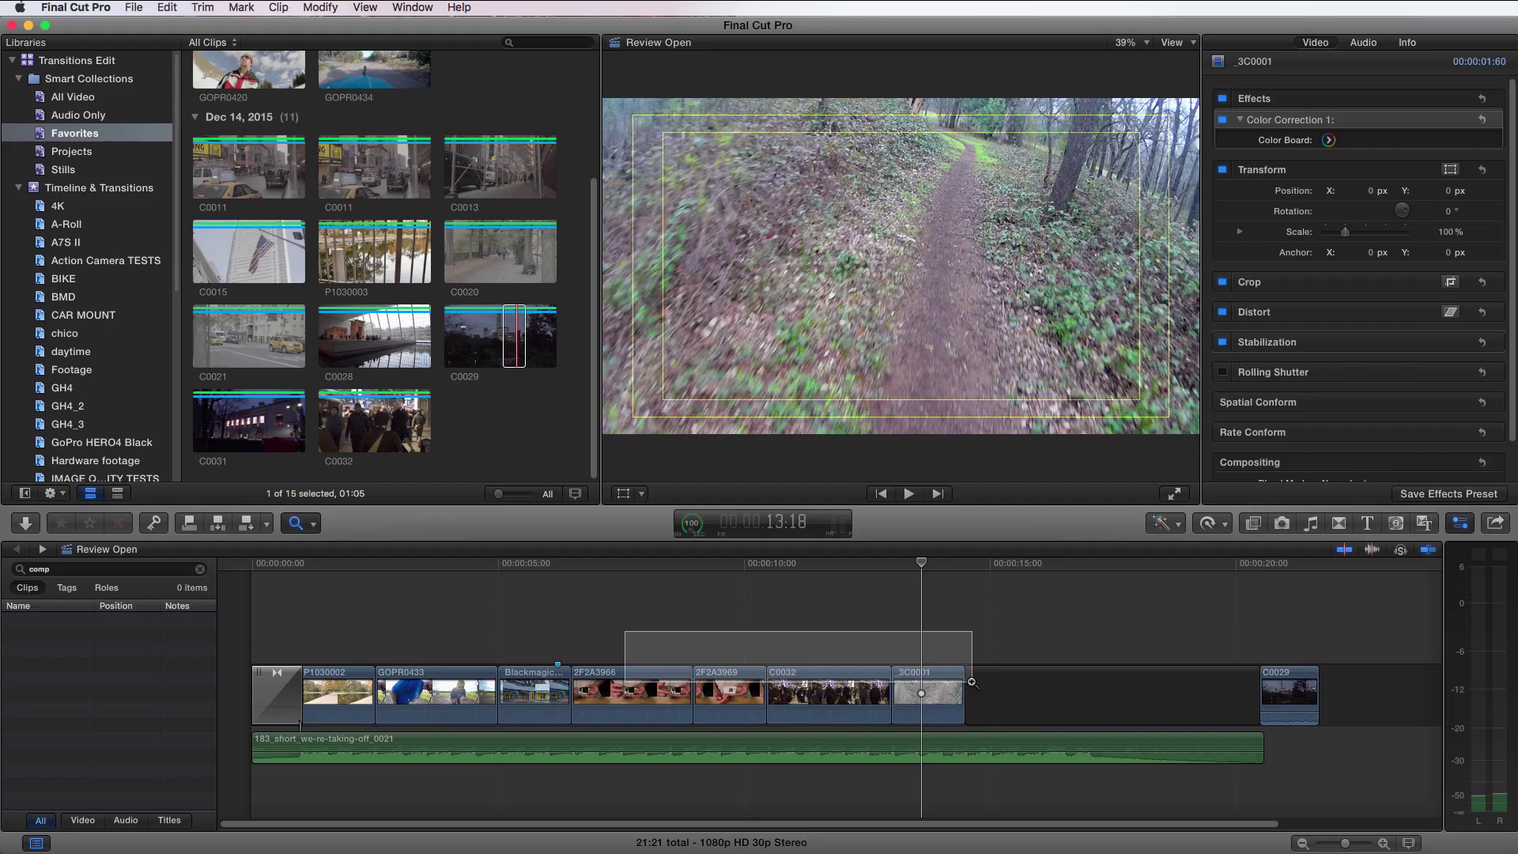
pyautogui.moveTo(972, 682); pyautogui.dragTo(972, 682)
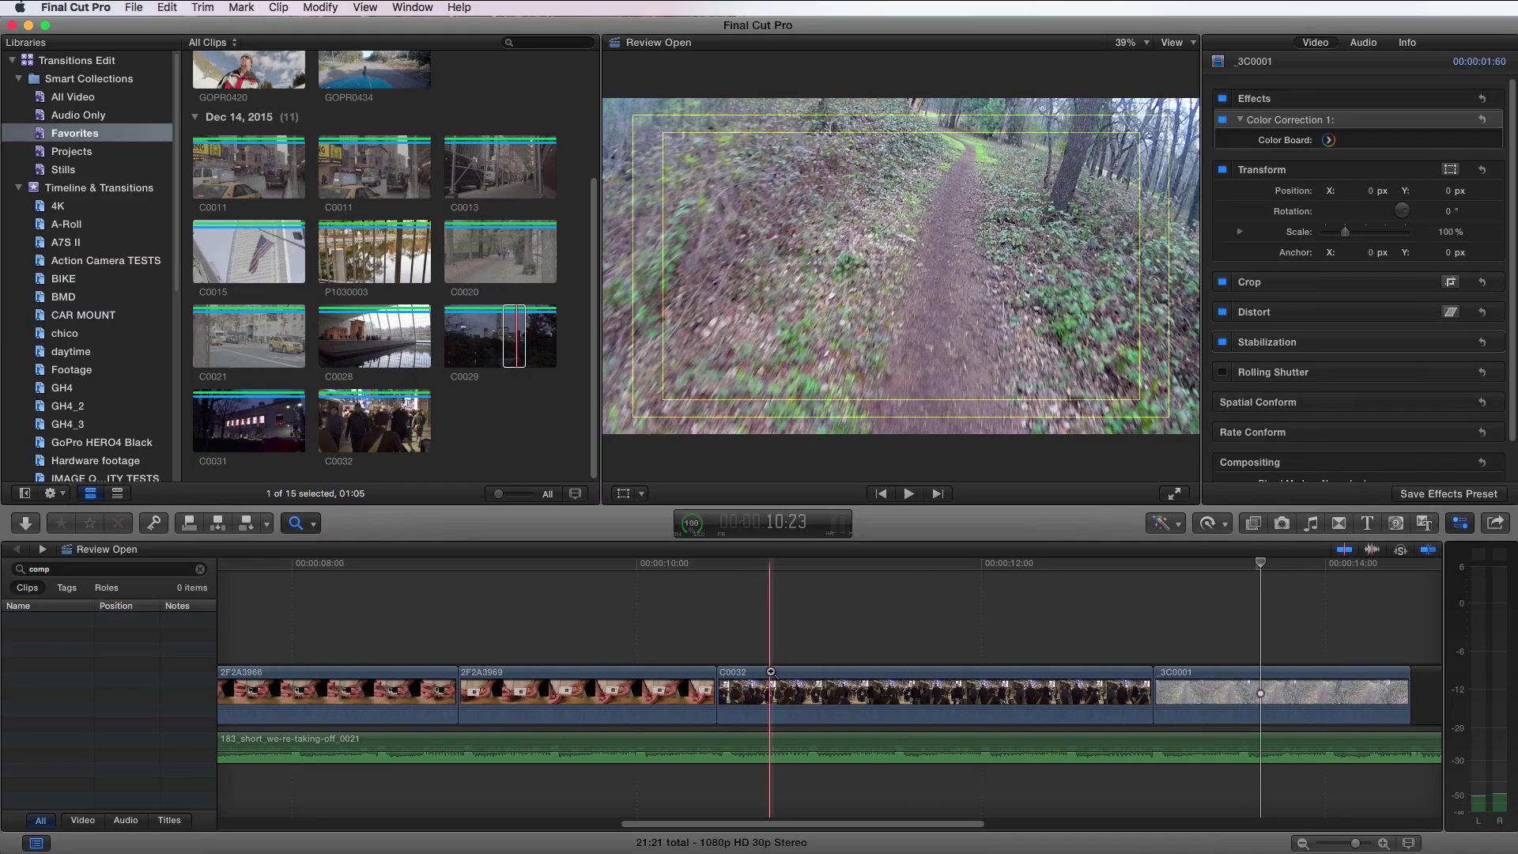
pyautogui.click(735, 637)
pyautogui.click(734, 637)
pyautogui.click(734, 637)
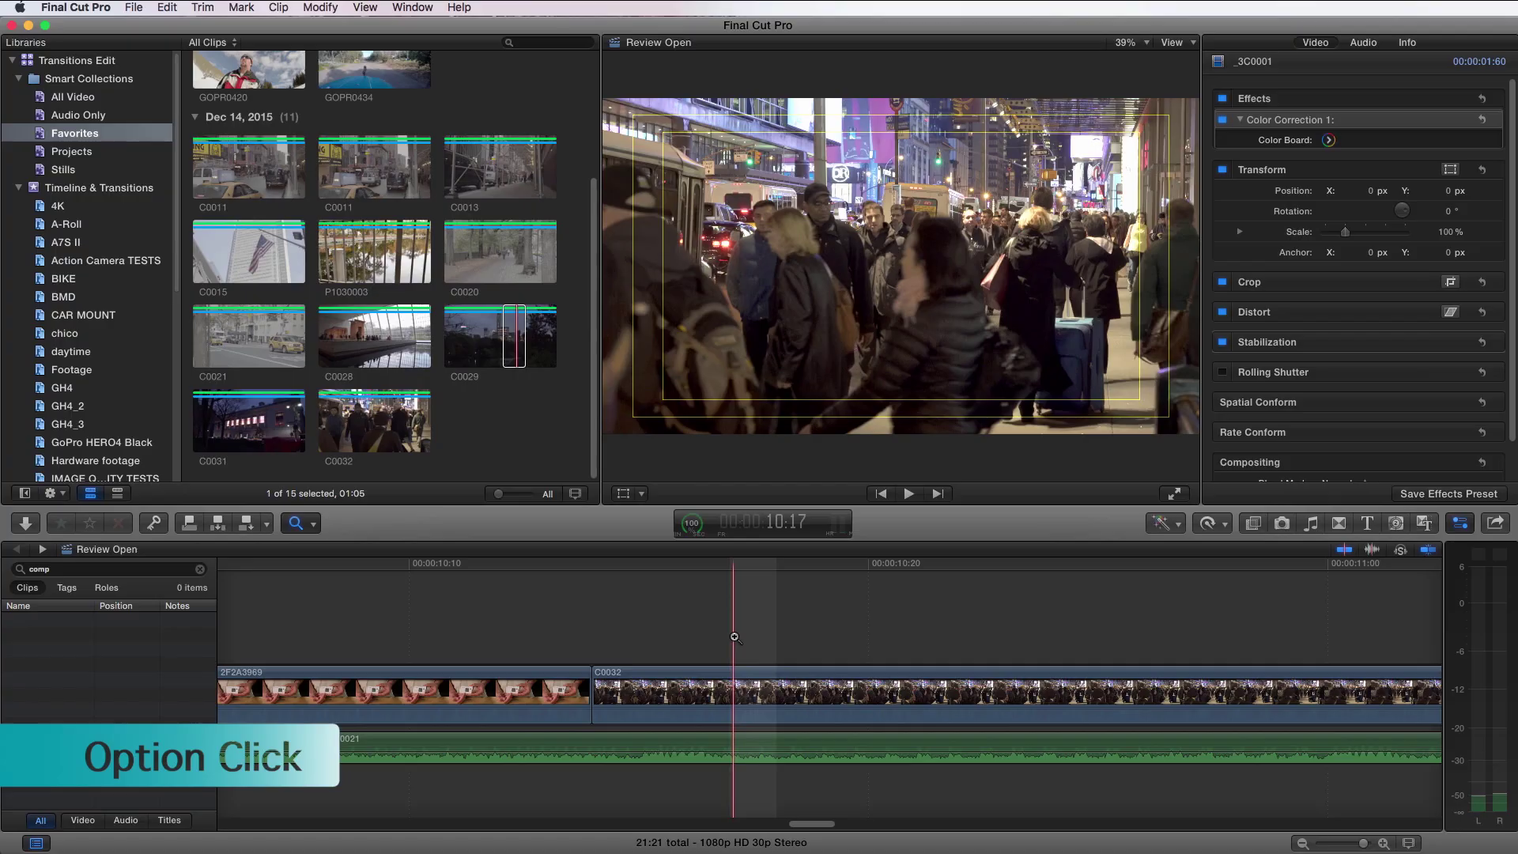
# Zoom out four steps, fit the project with Shift-Z, and return to the Select tool.
pyautogui.keyDown('alt'); pyautogui.click(735, 636); pyautogui.keyUp('alt')
pyautogui.keyDown('alt'); pyautogui.click(735, 636); pyautogui.keyUp('alt')
pyautogui.keyDown('alt'); pyautogui.click(734, 637); pyautogui.keyUp('alt')
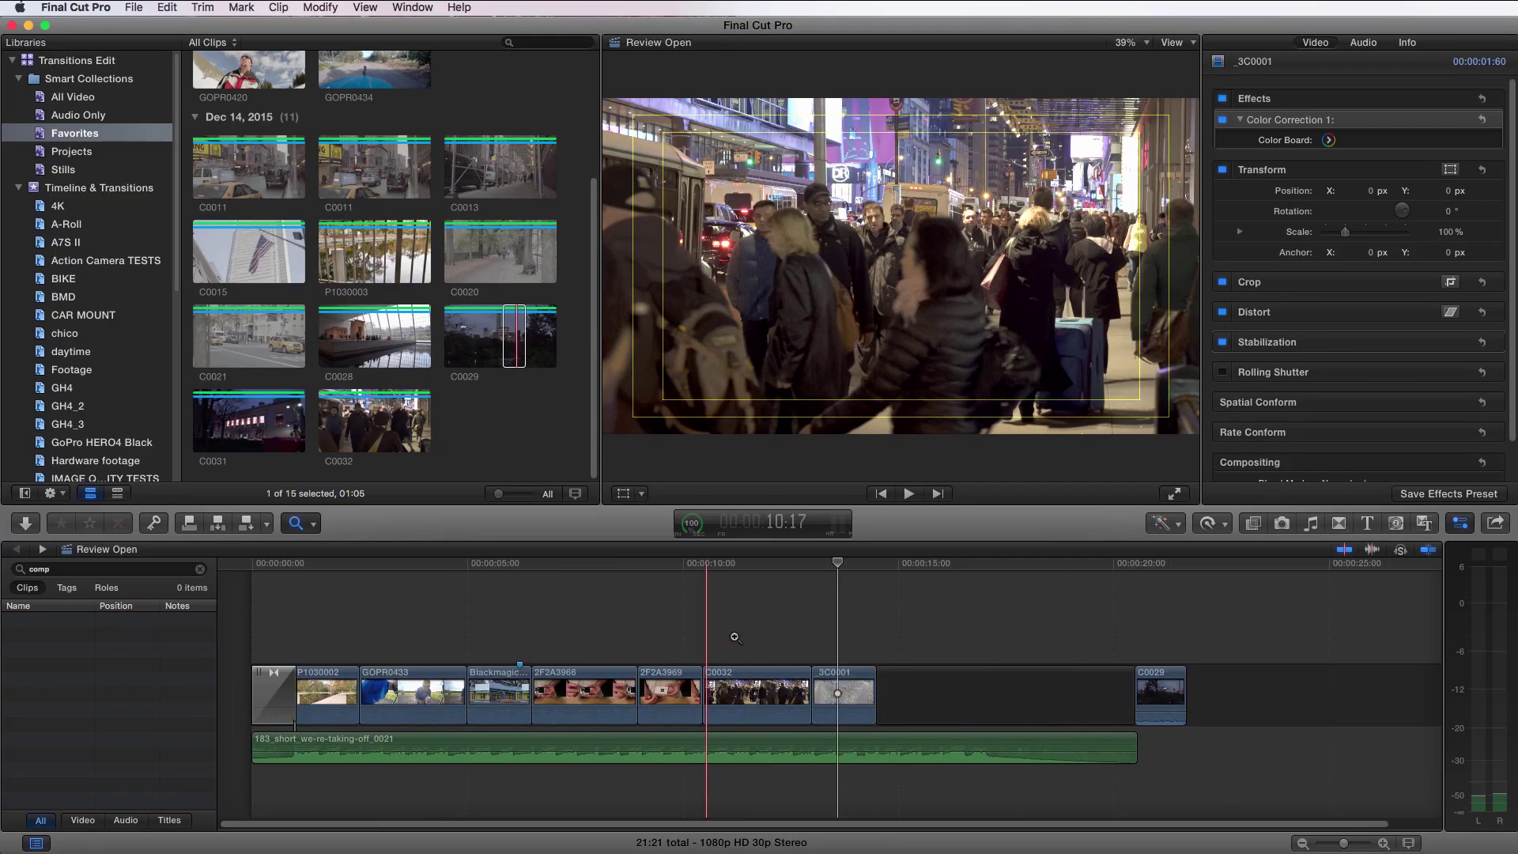
pyautogui.keyDown('alt'); pyautogui.click(735, 636); pyautogui.keyUp('alt')
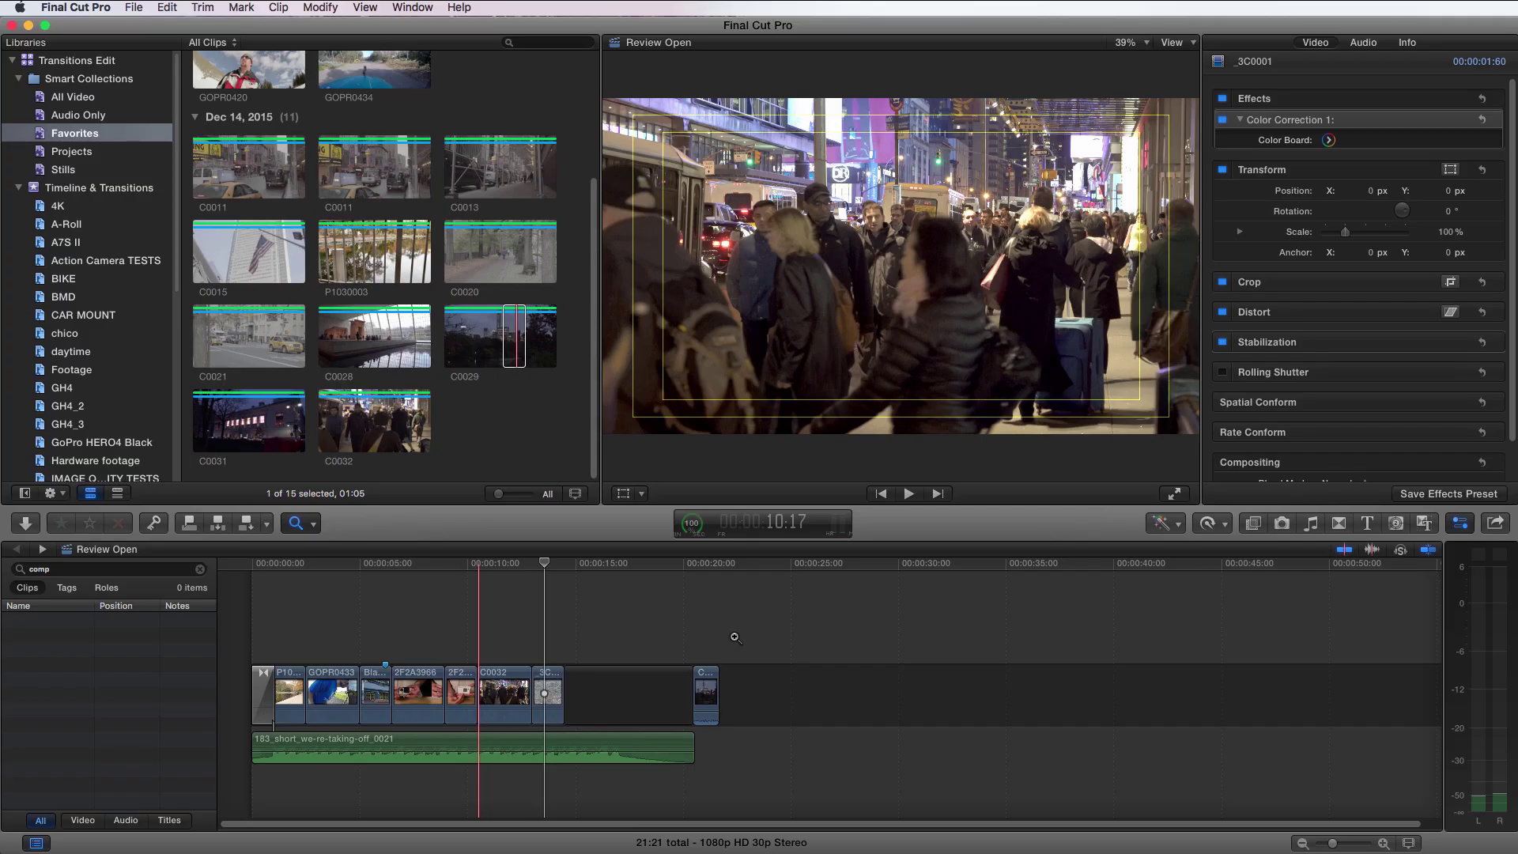
pyautogui.hotkey('shift', 'z')
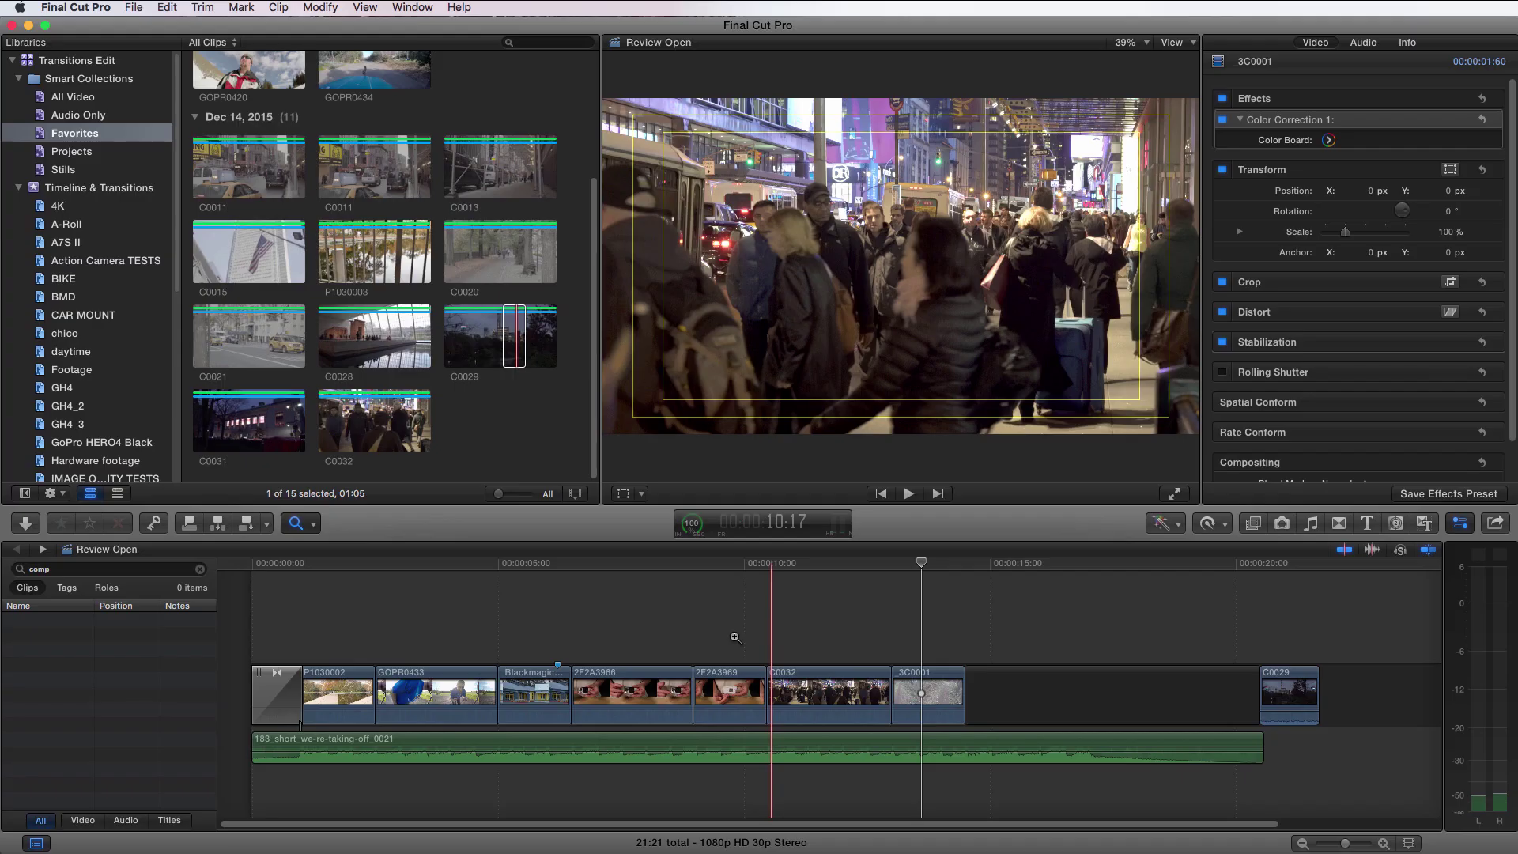
pyautogui.press('super+minus')
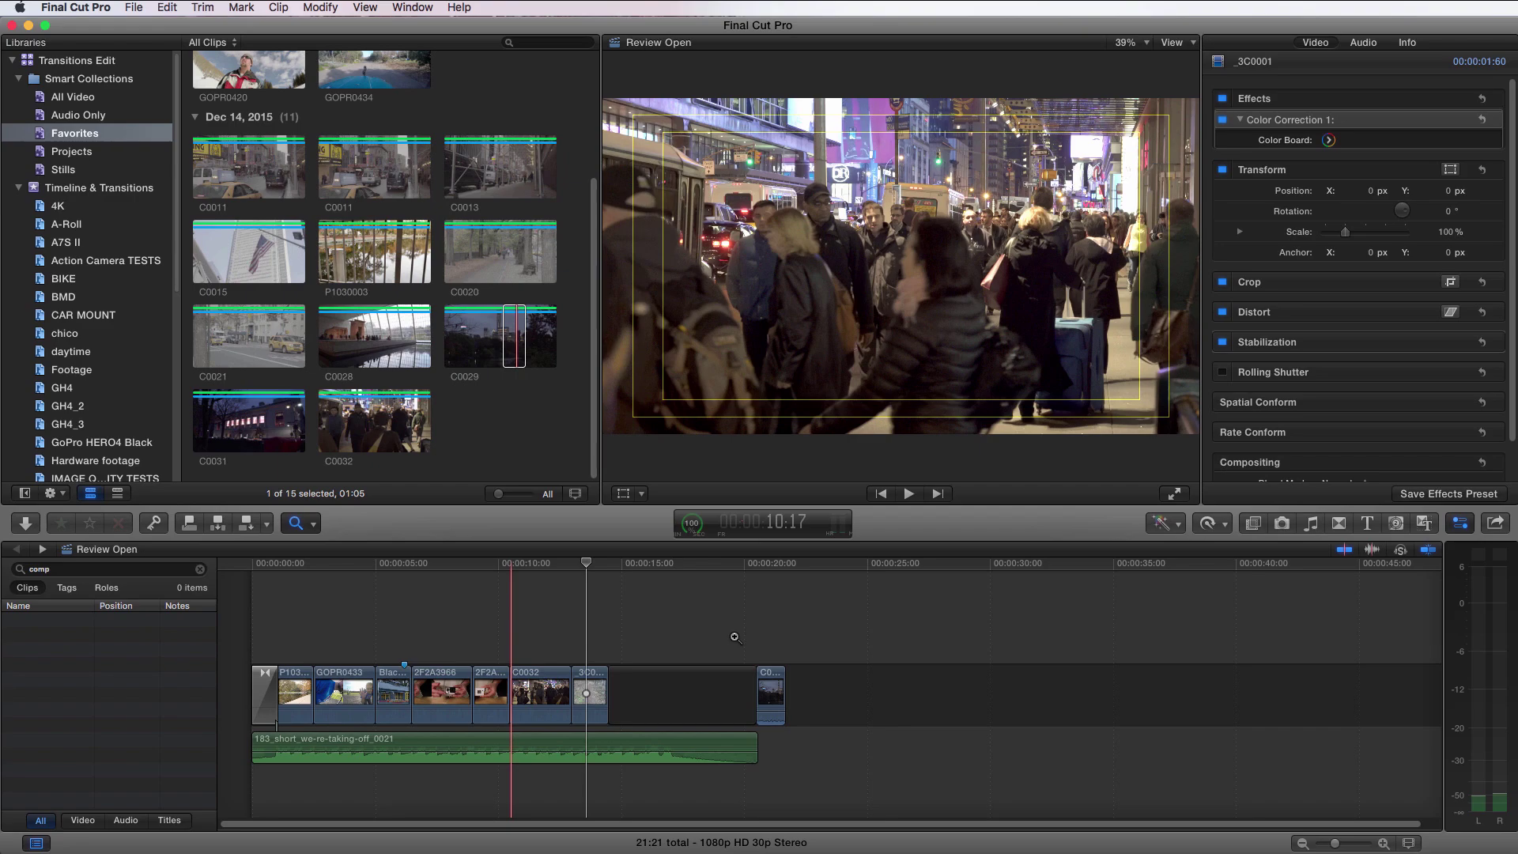
pyautogui.hotkey('shift', 'z')
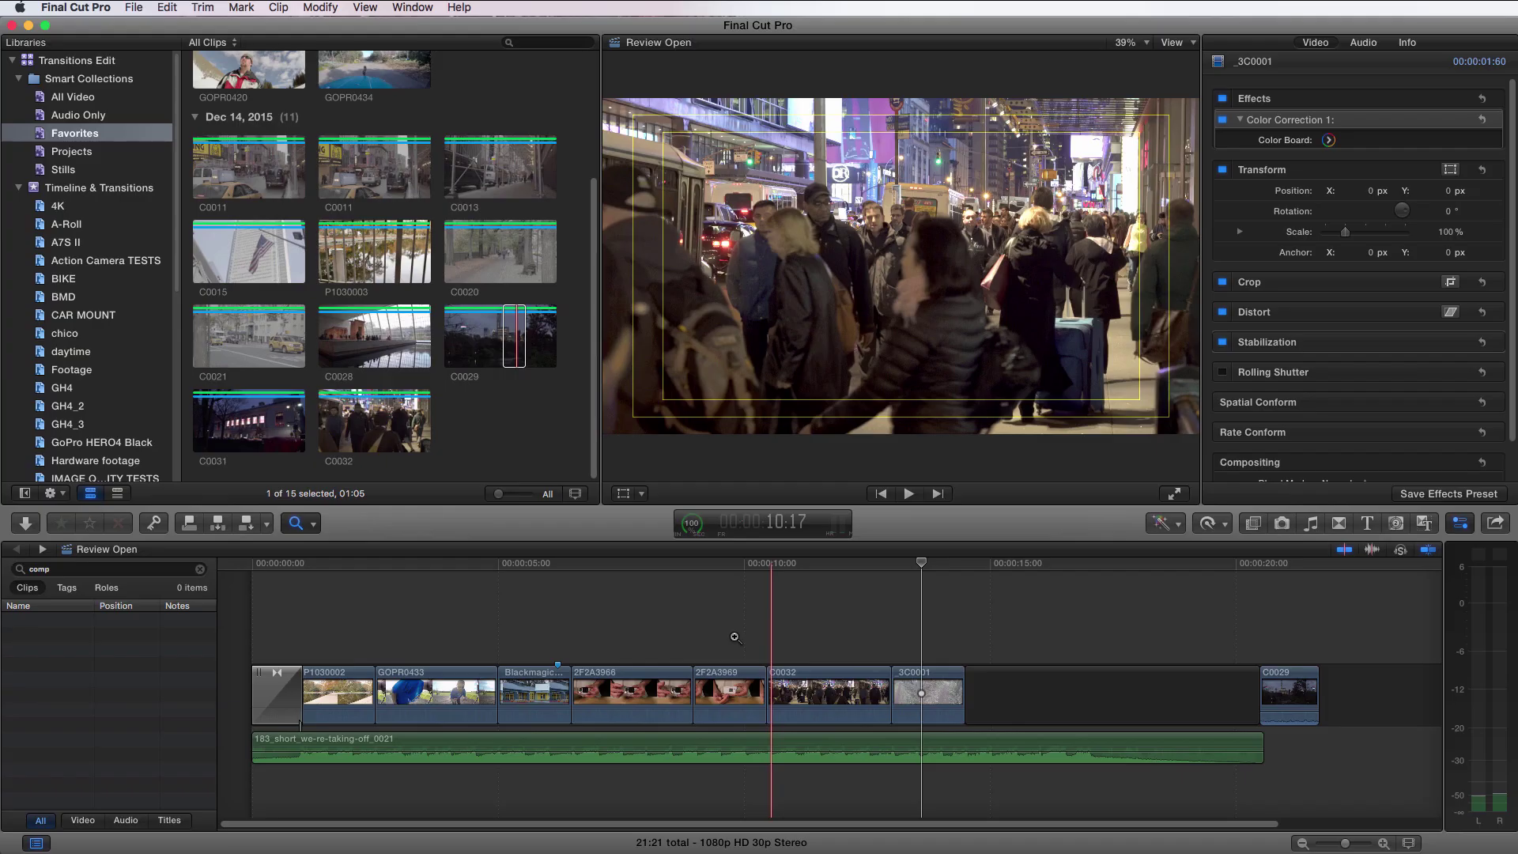
pyautogui.press('a')
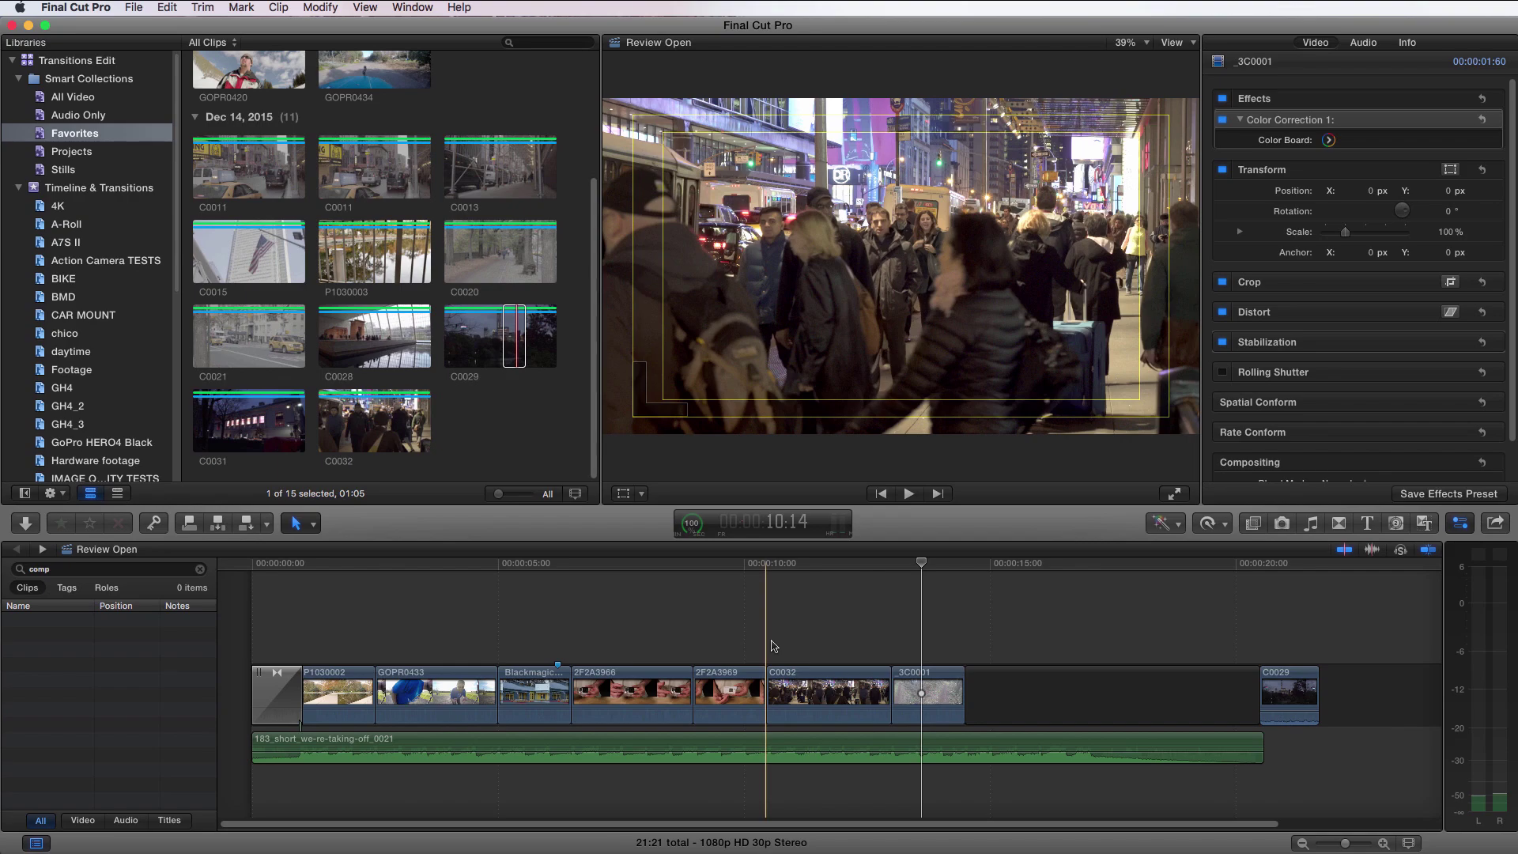
# Toggle timeline snapping with the N key.
pyautogui.press('n')
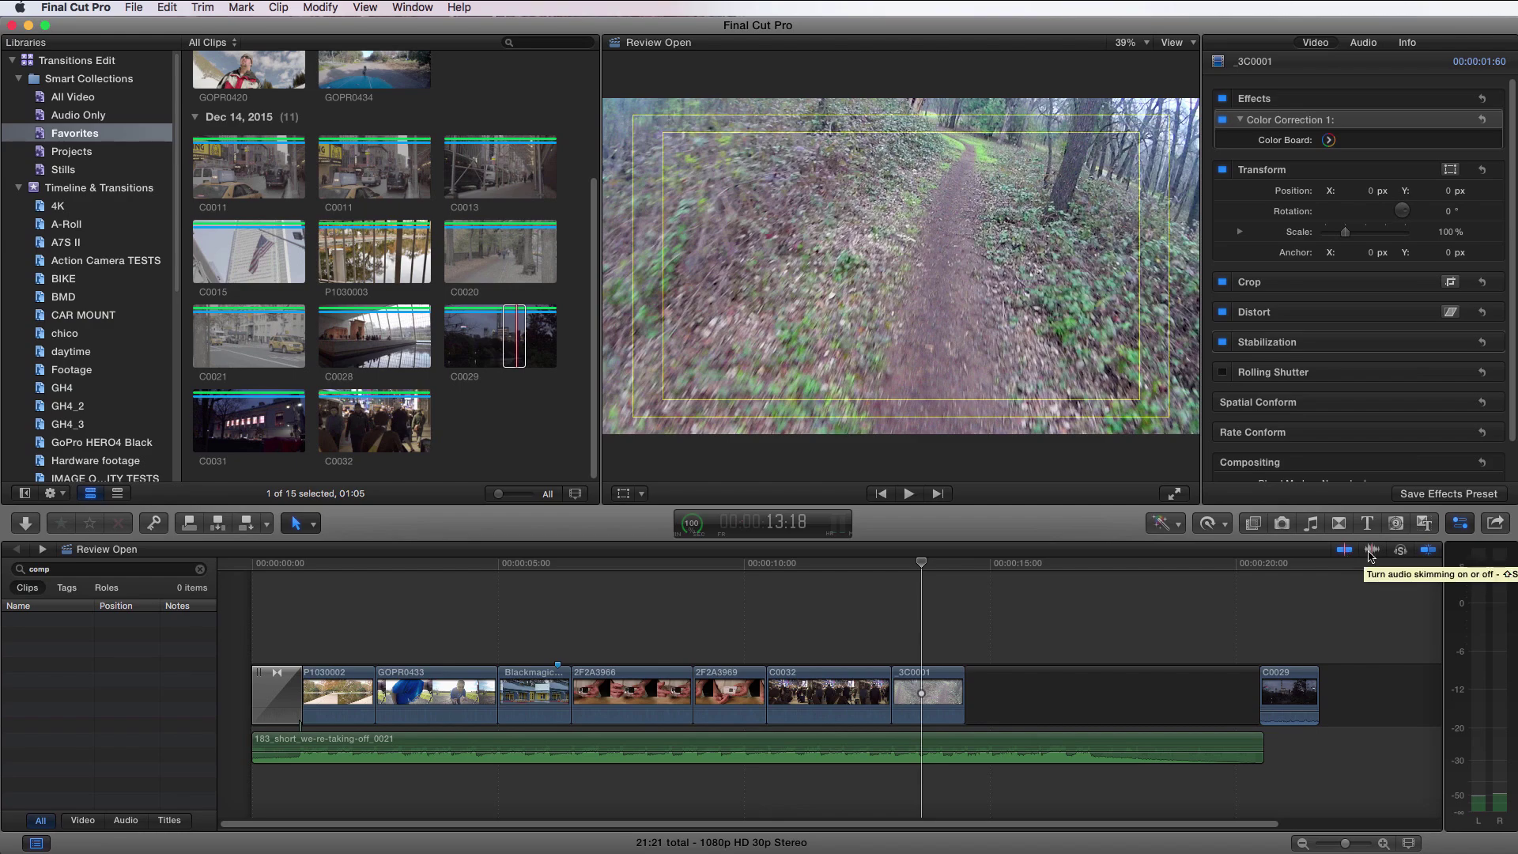
# Toggle skimming and audio skimming with the buttons and S / Shift-S, previewing C0029.
pyautogui.click(1371, 551)
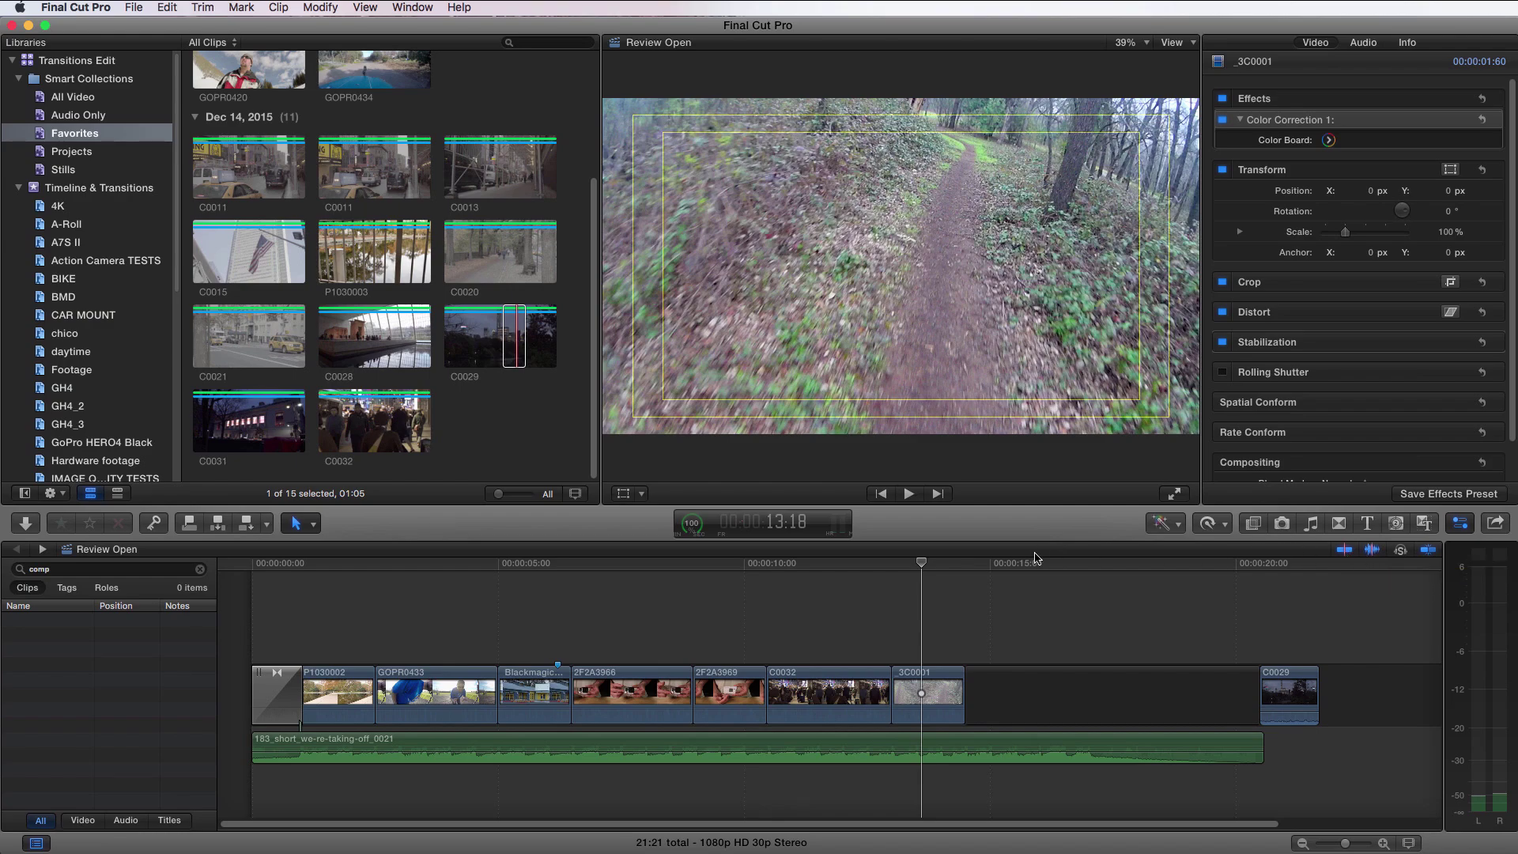
pyautogui.click(498, 353)
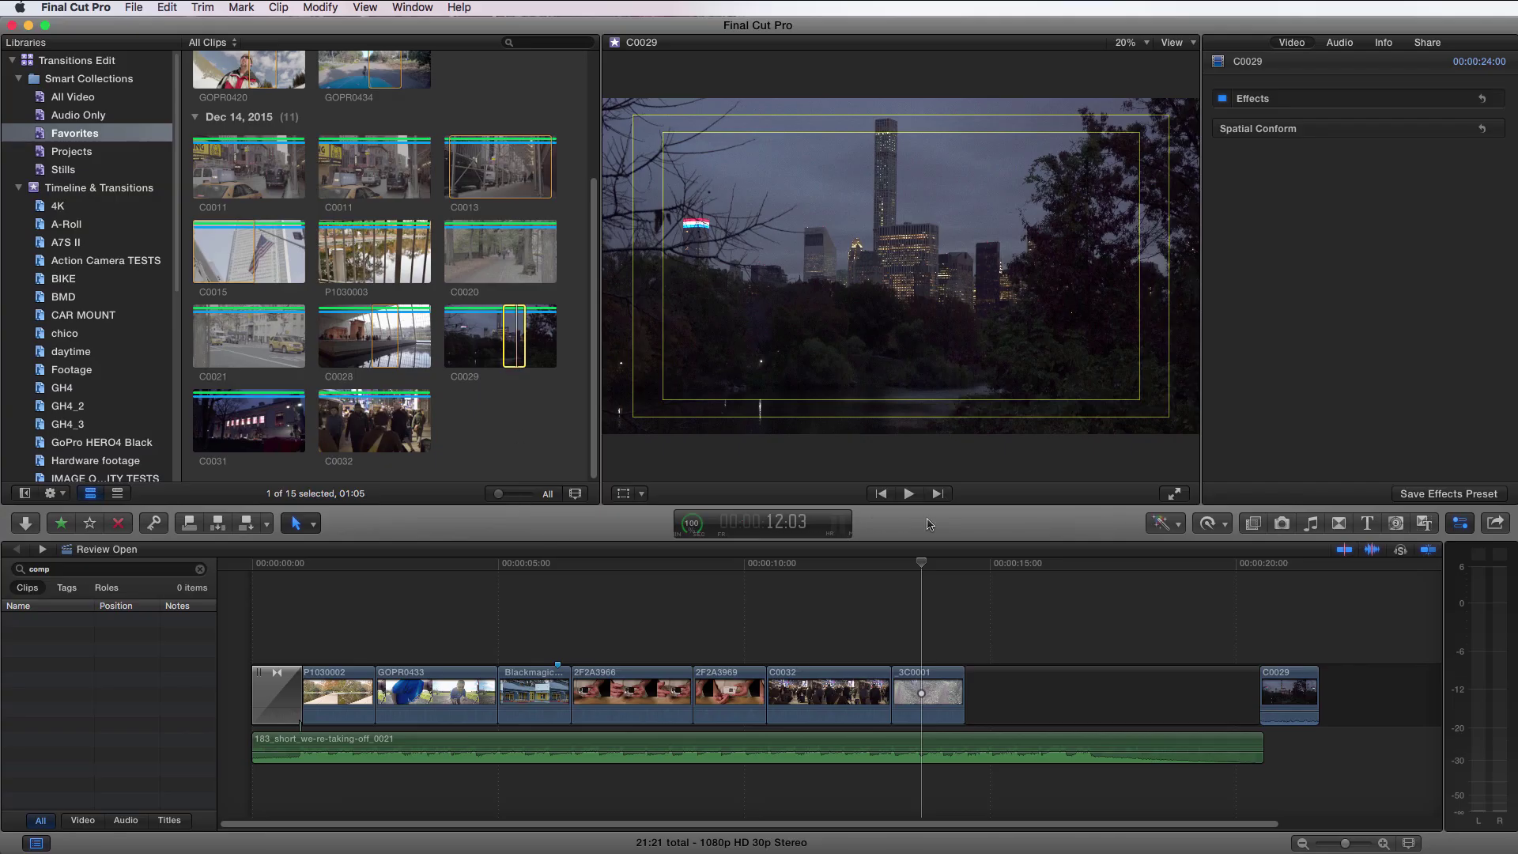
pyautogui.click(1344, 552)
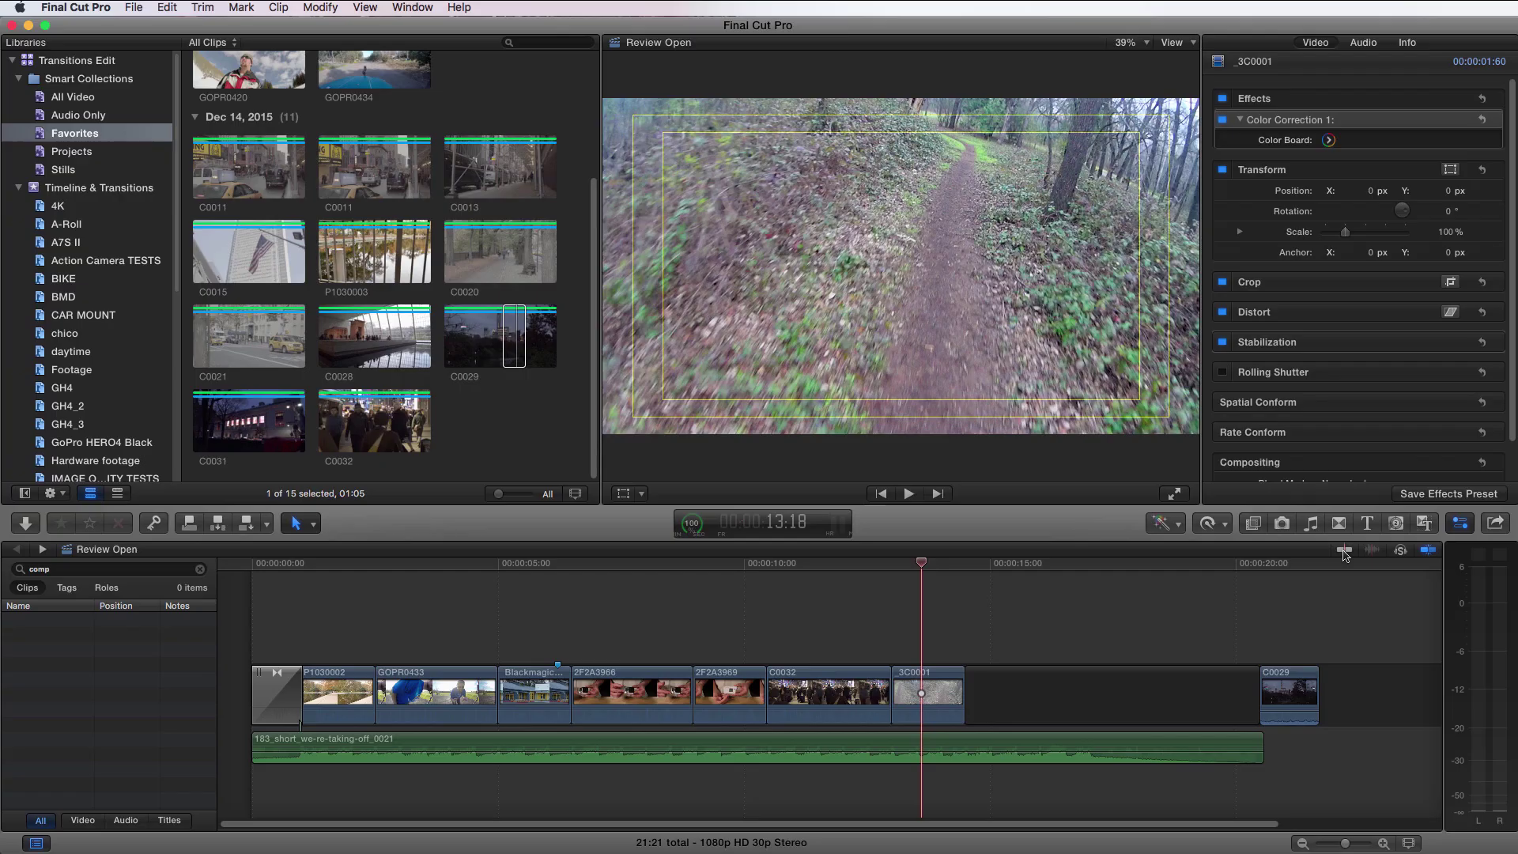
pyautogui.click(1344, 551)
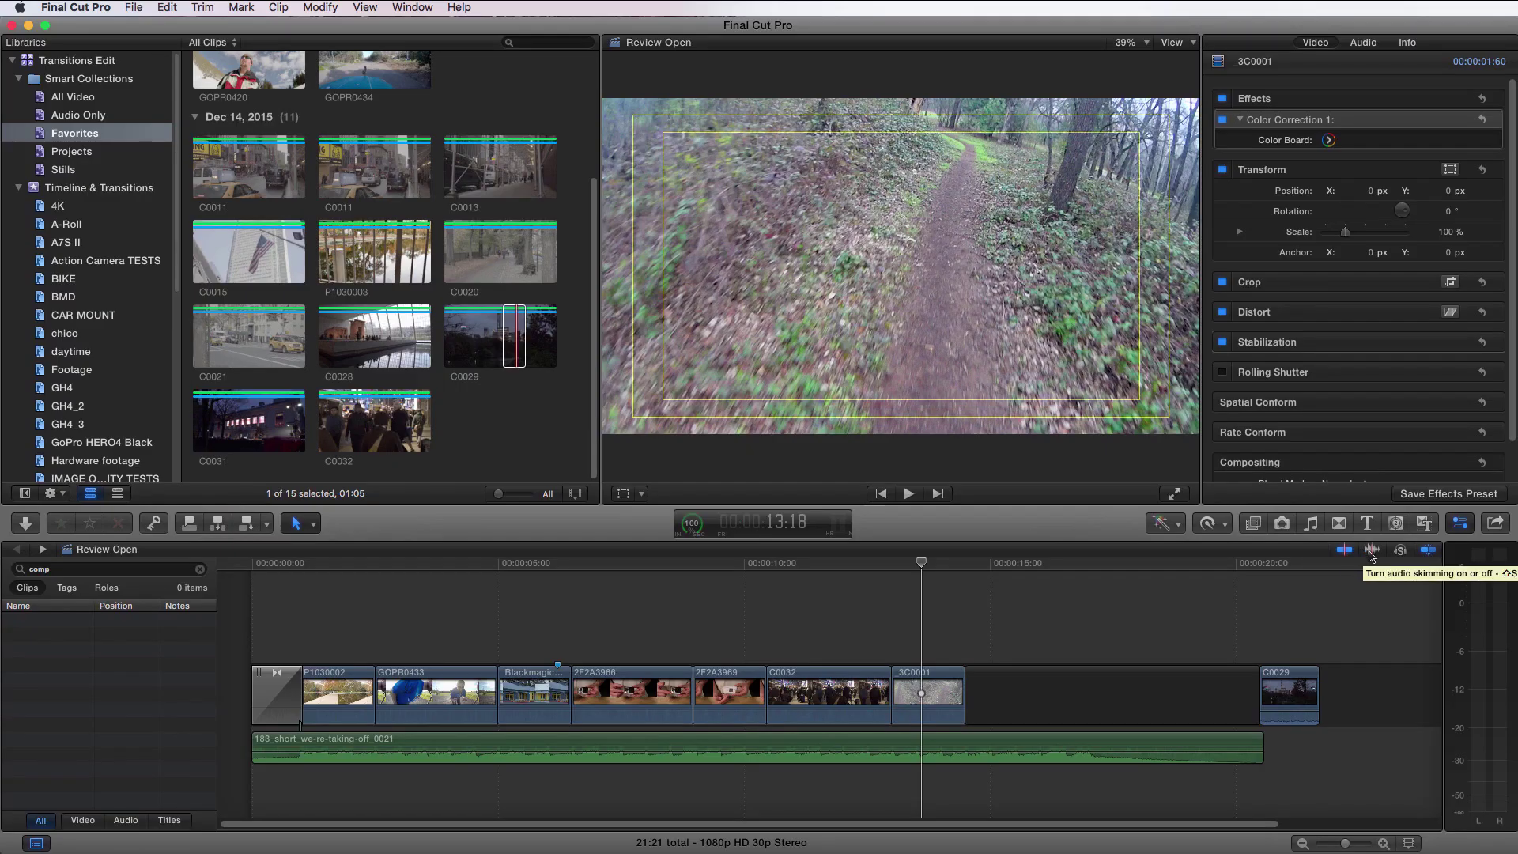
pyautogui.click(1371, 551)
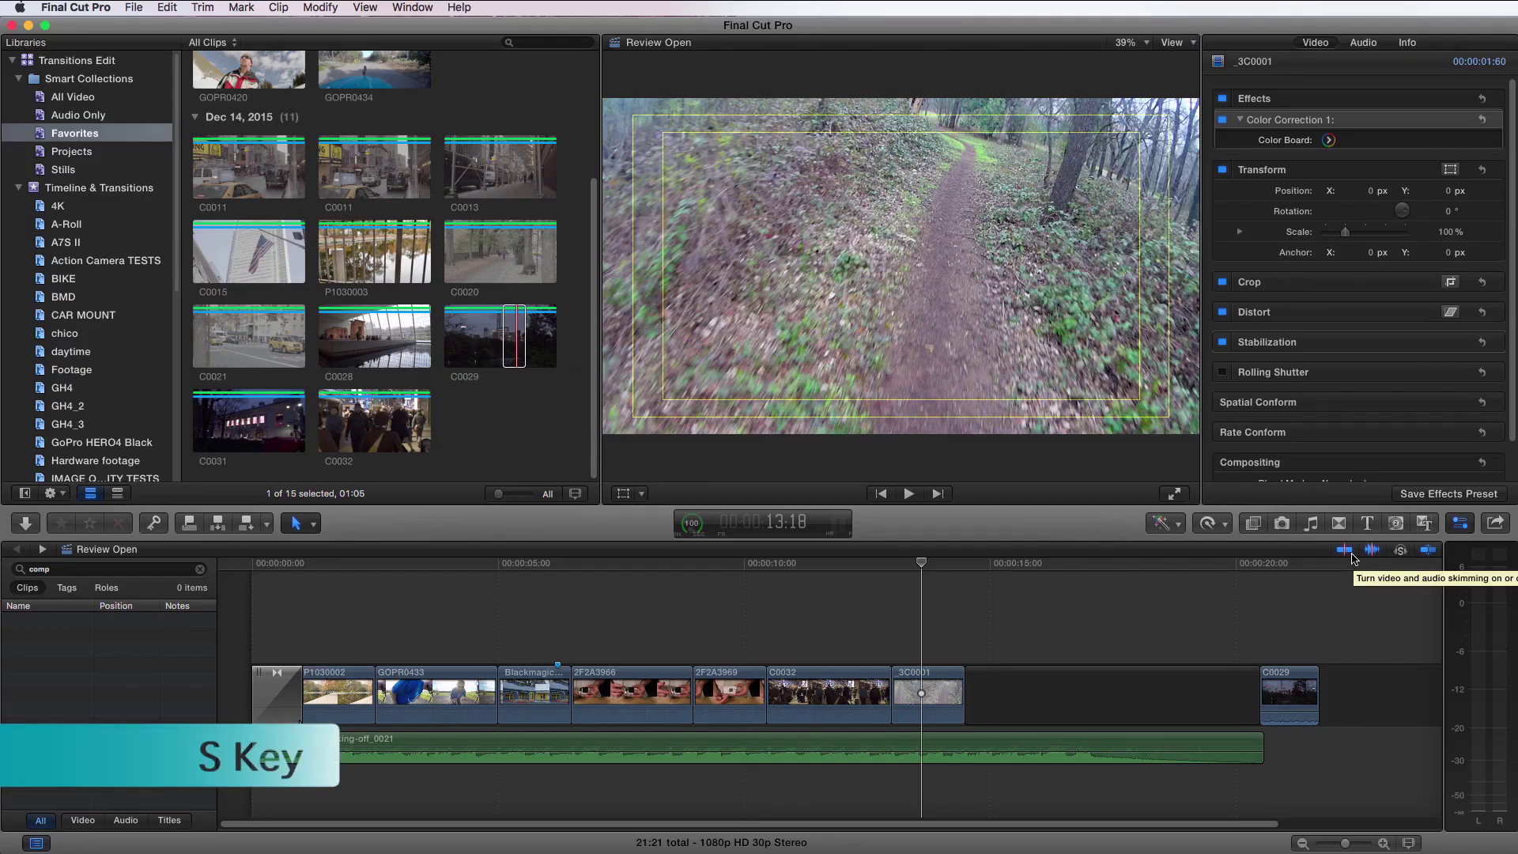
pyautogui.press('s')
pyautogui.press('s')
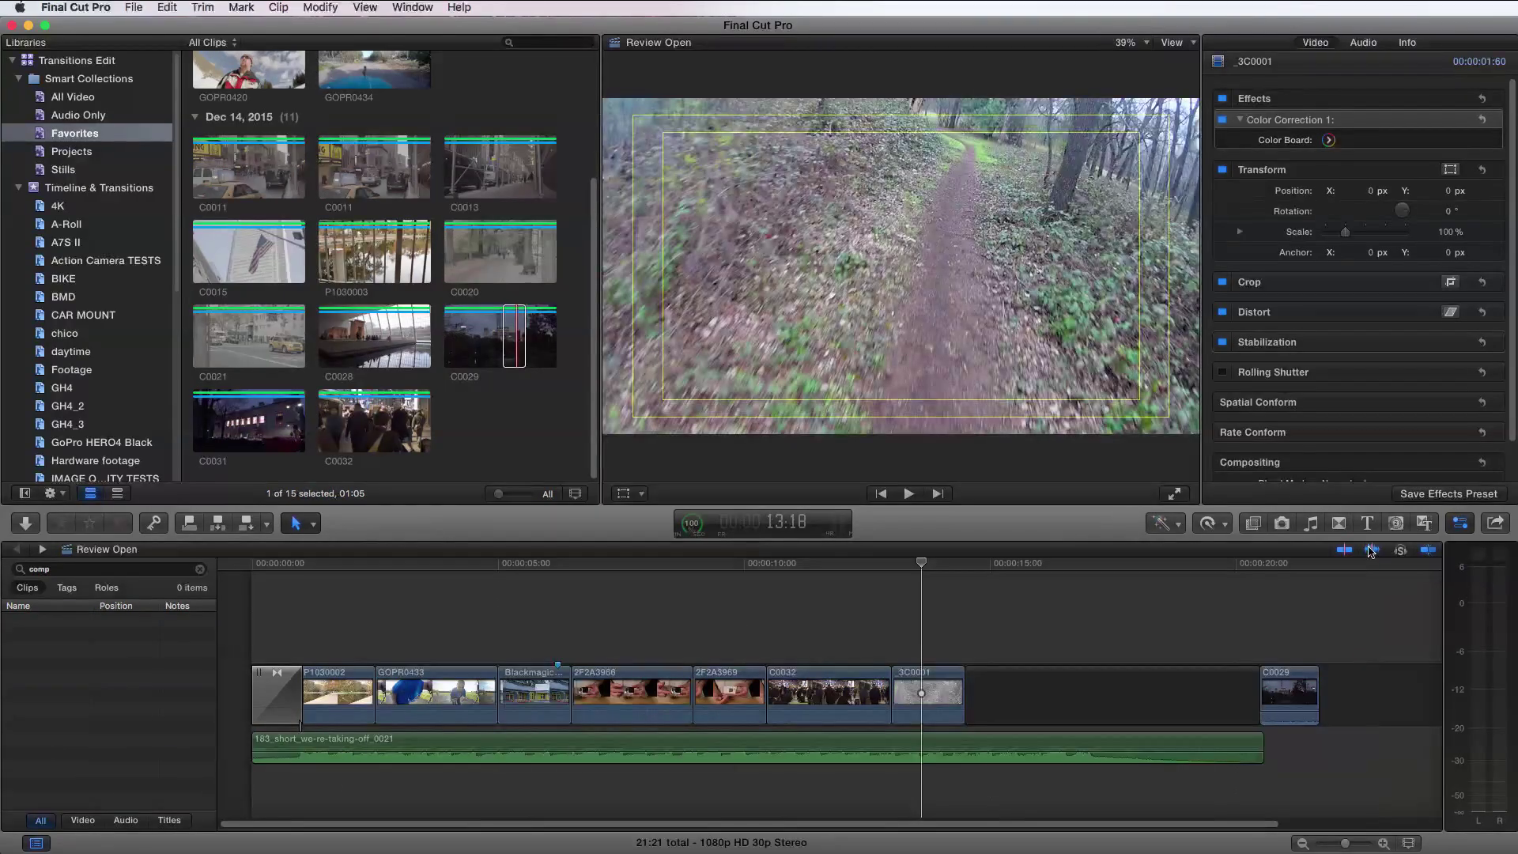
pyautogui.hotkey('shift', 's')
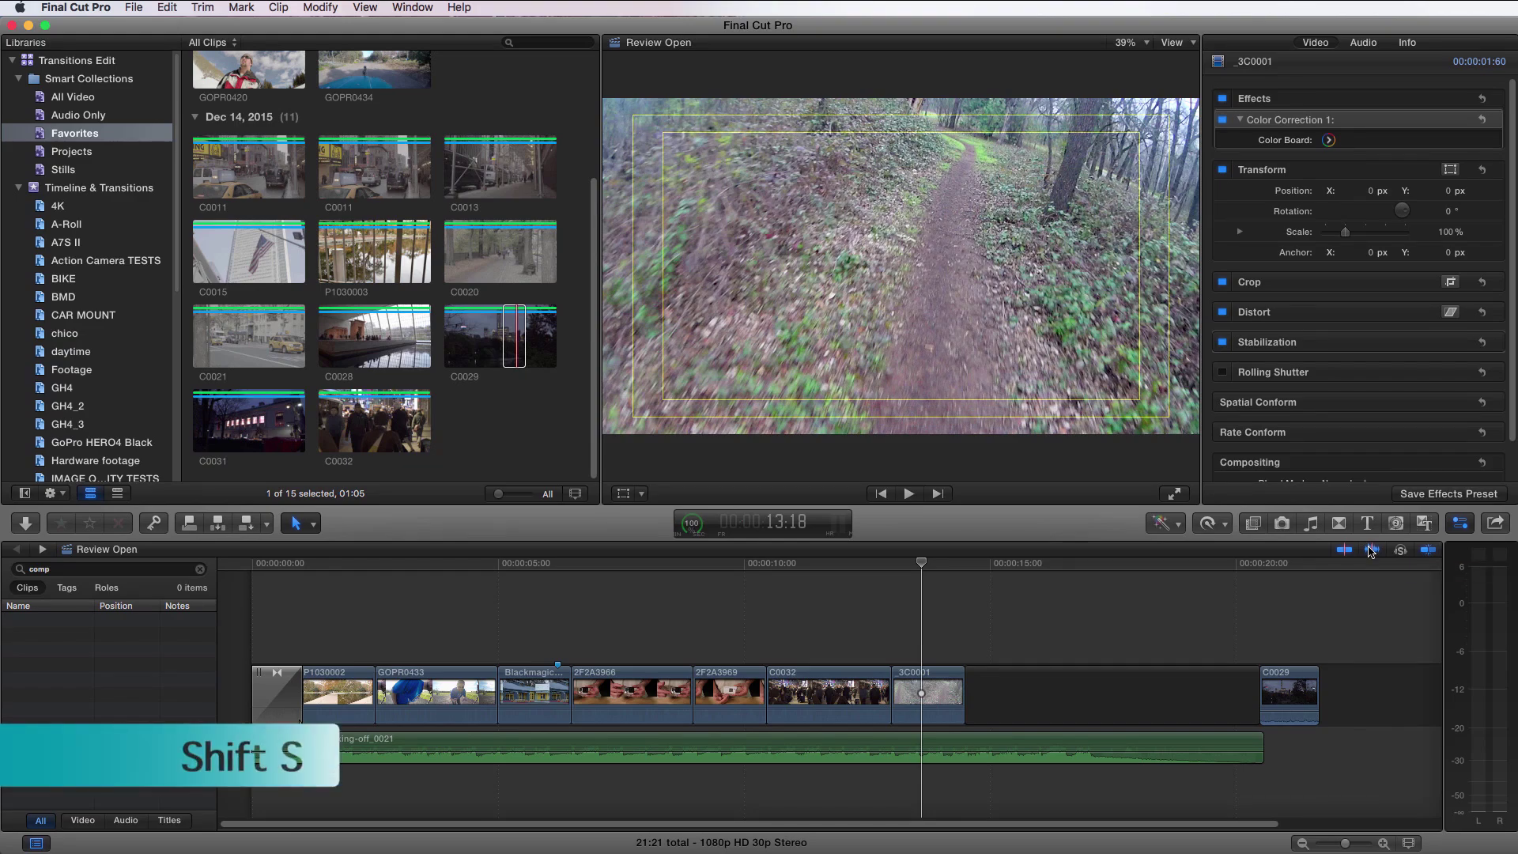
pyautogui.click(1344, 550)
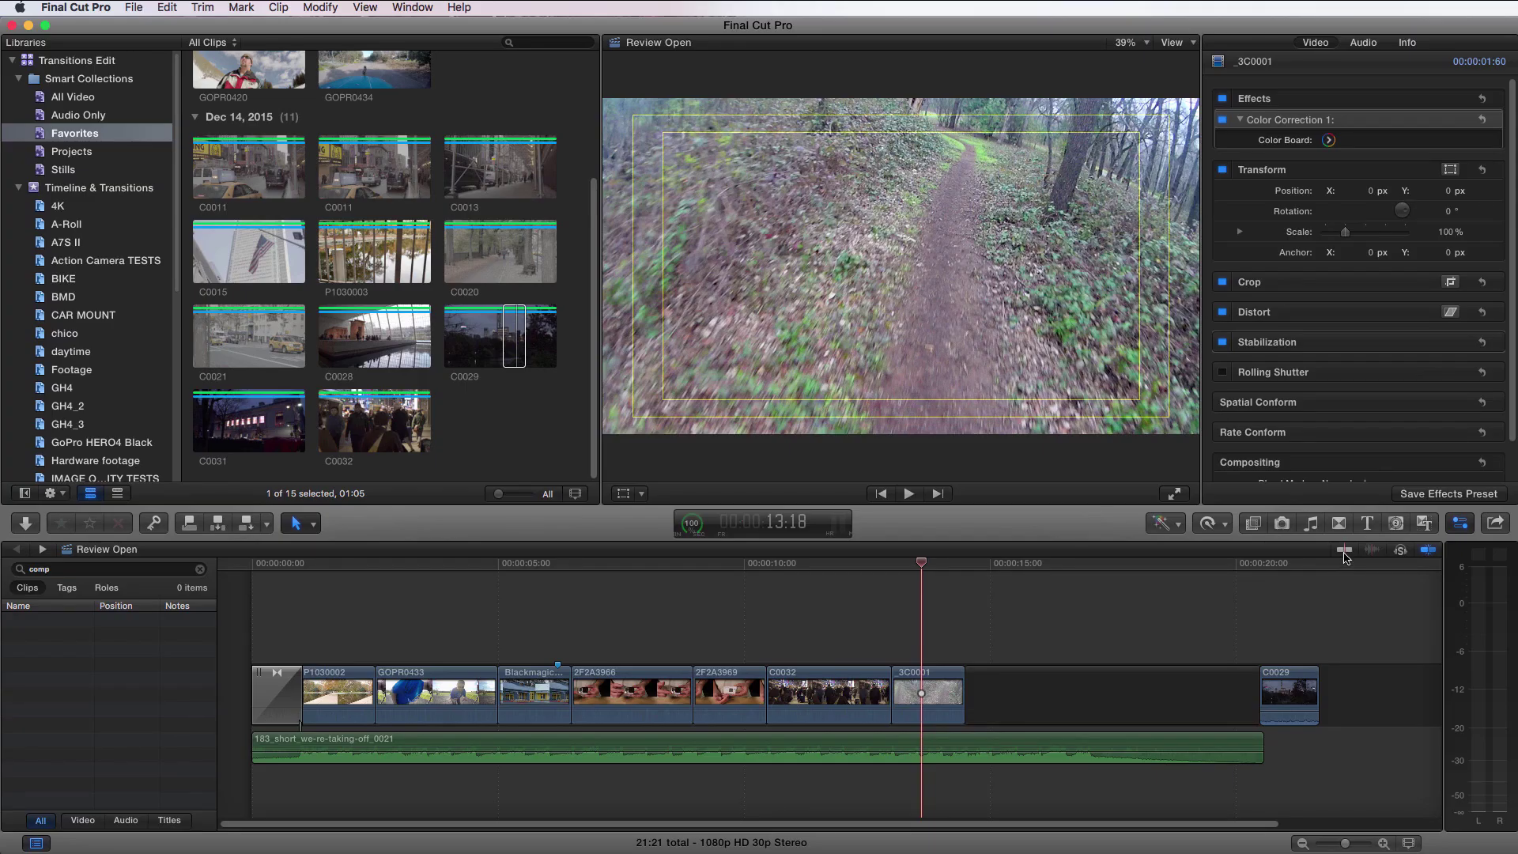
pyautogui.click(1344, 551)
# Turn audio skimming off and fill the gap after 3C0001 with C0042.
pyautogui.click(1371, 551)
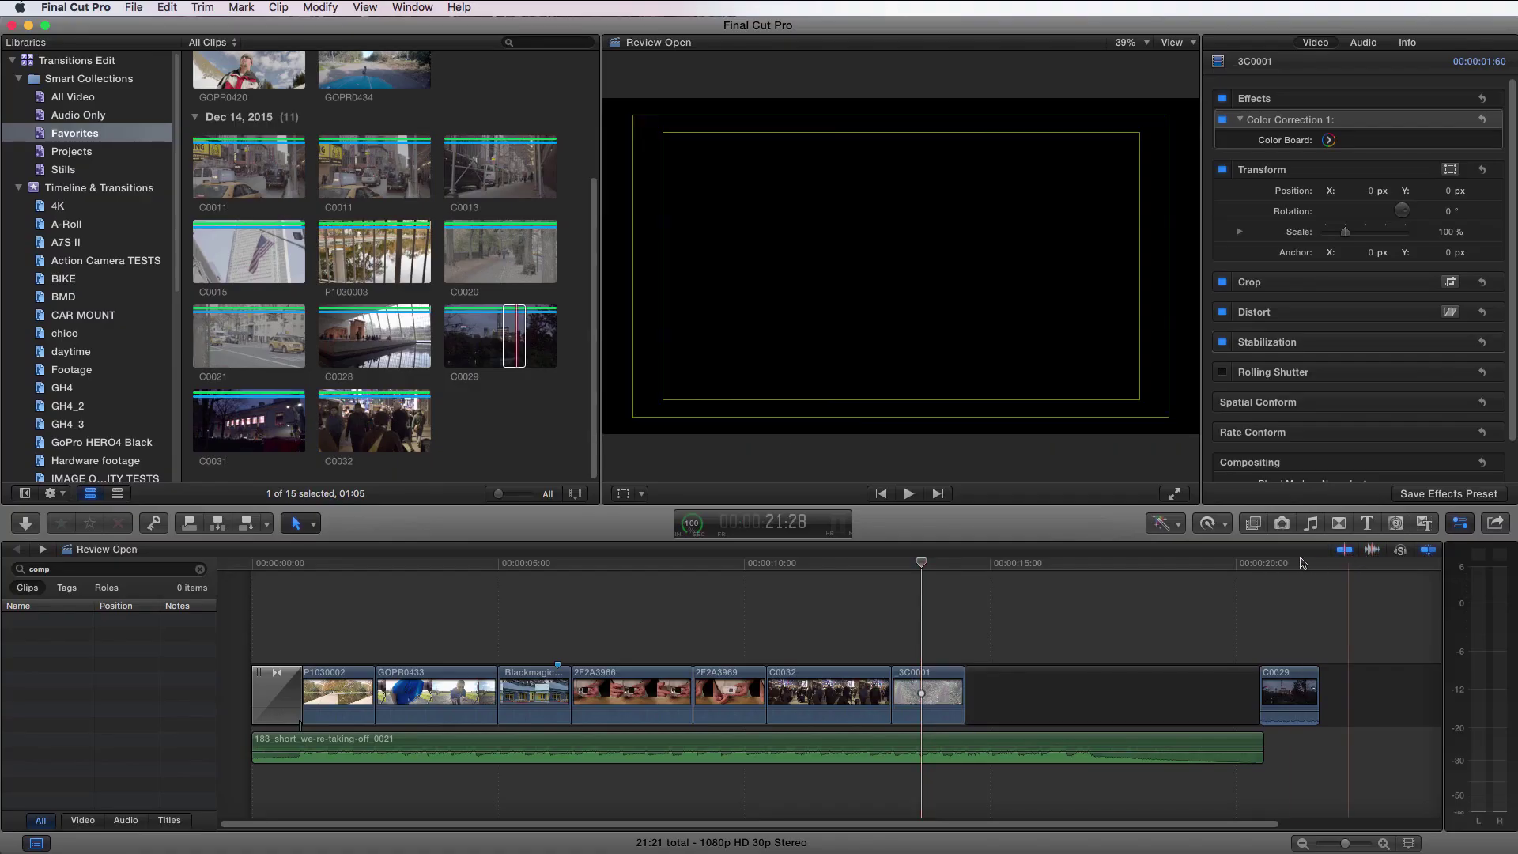
pyautogui.click(966, 577)
pyautogui.press('super+z')
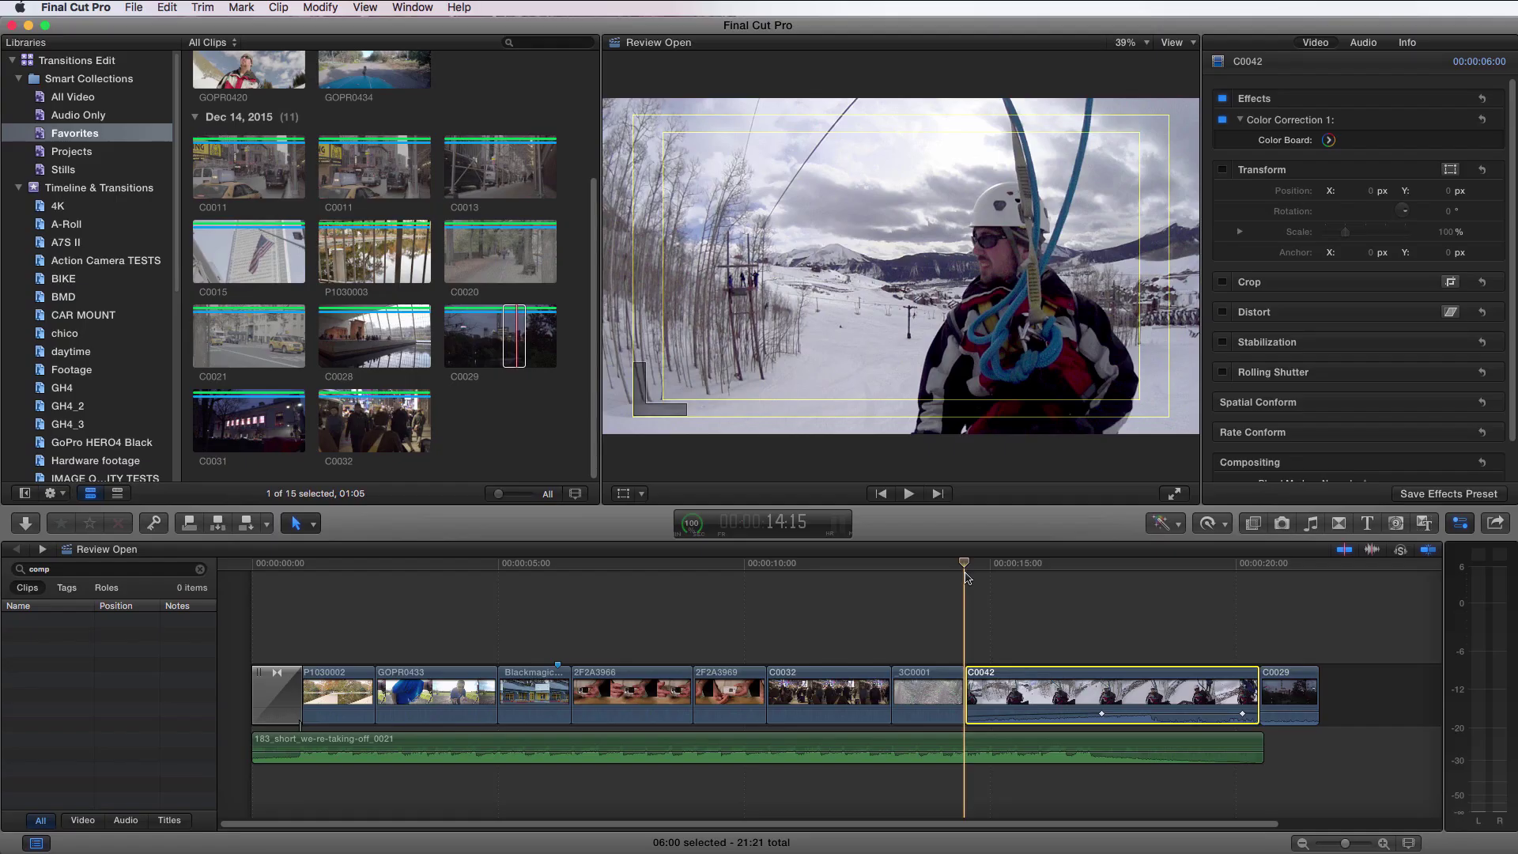
# Solo C0042 with Option-S, play it, then park the playhead near 15 seconds.
pyautogui.hotkey('alt', 's')
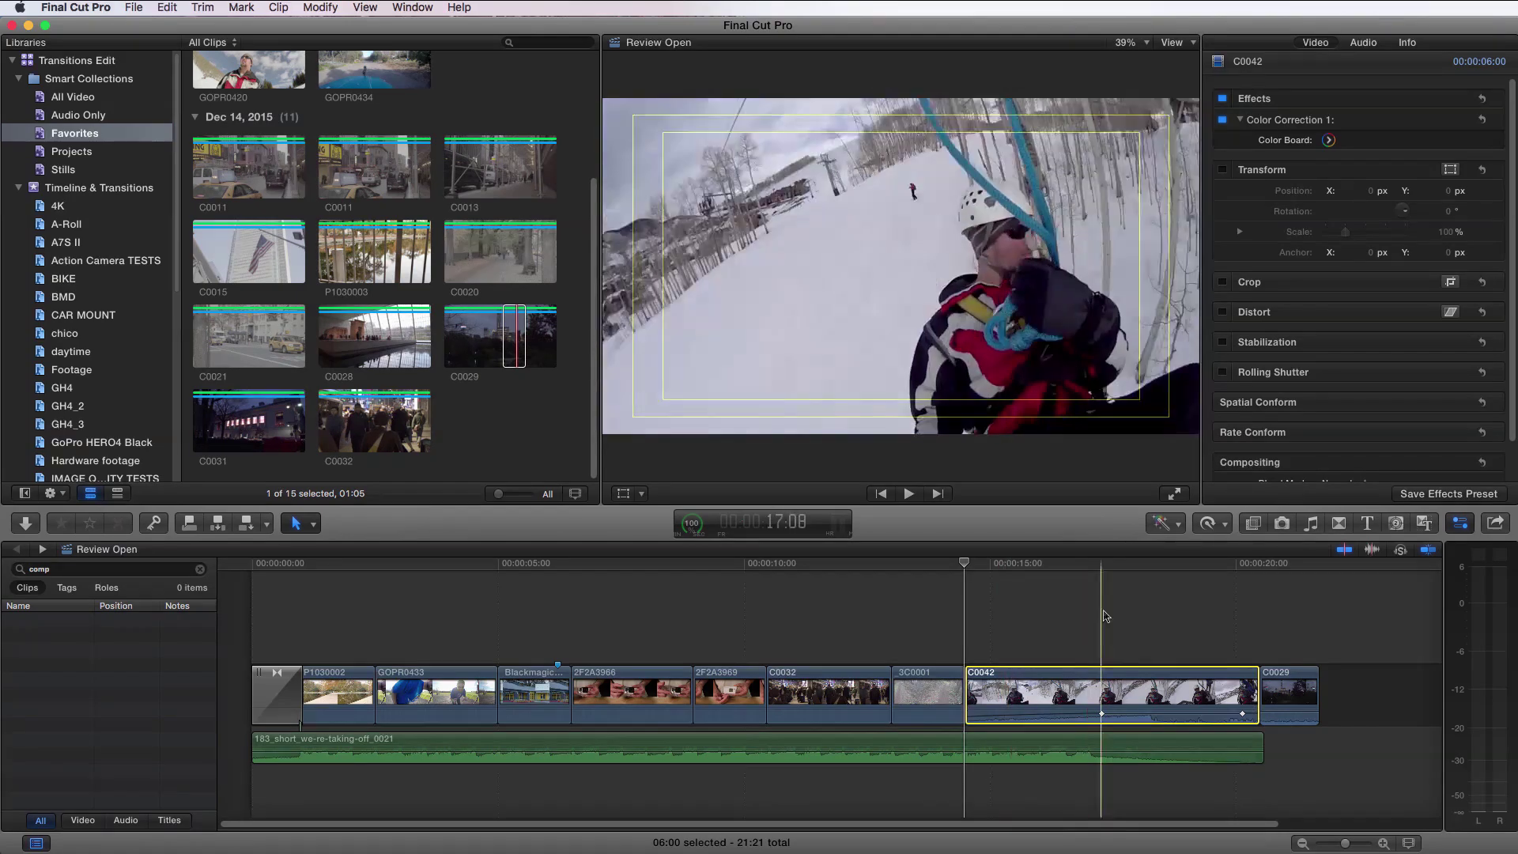
pyautogui.hotkey('alt', 's')
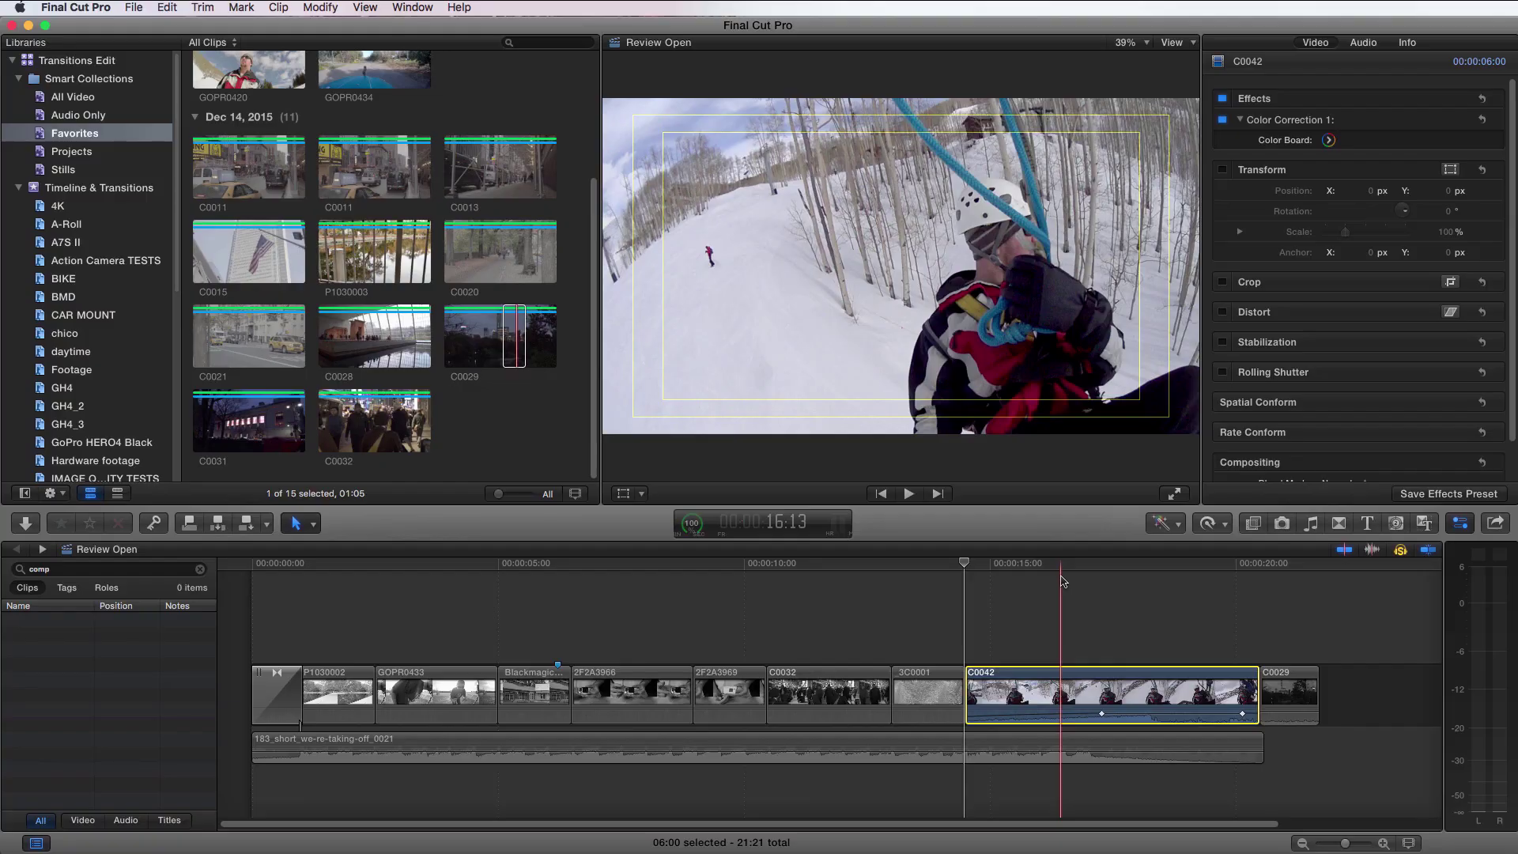
pyautogui.press('space')
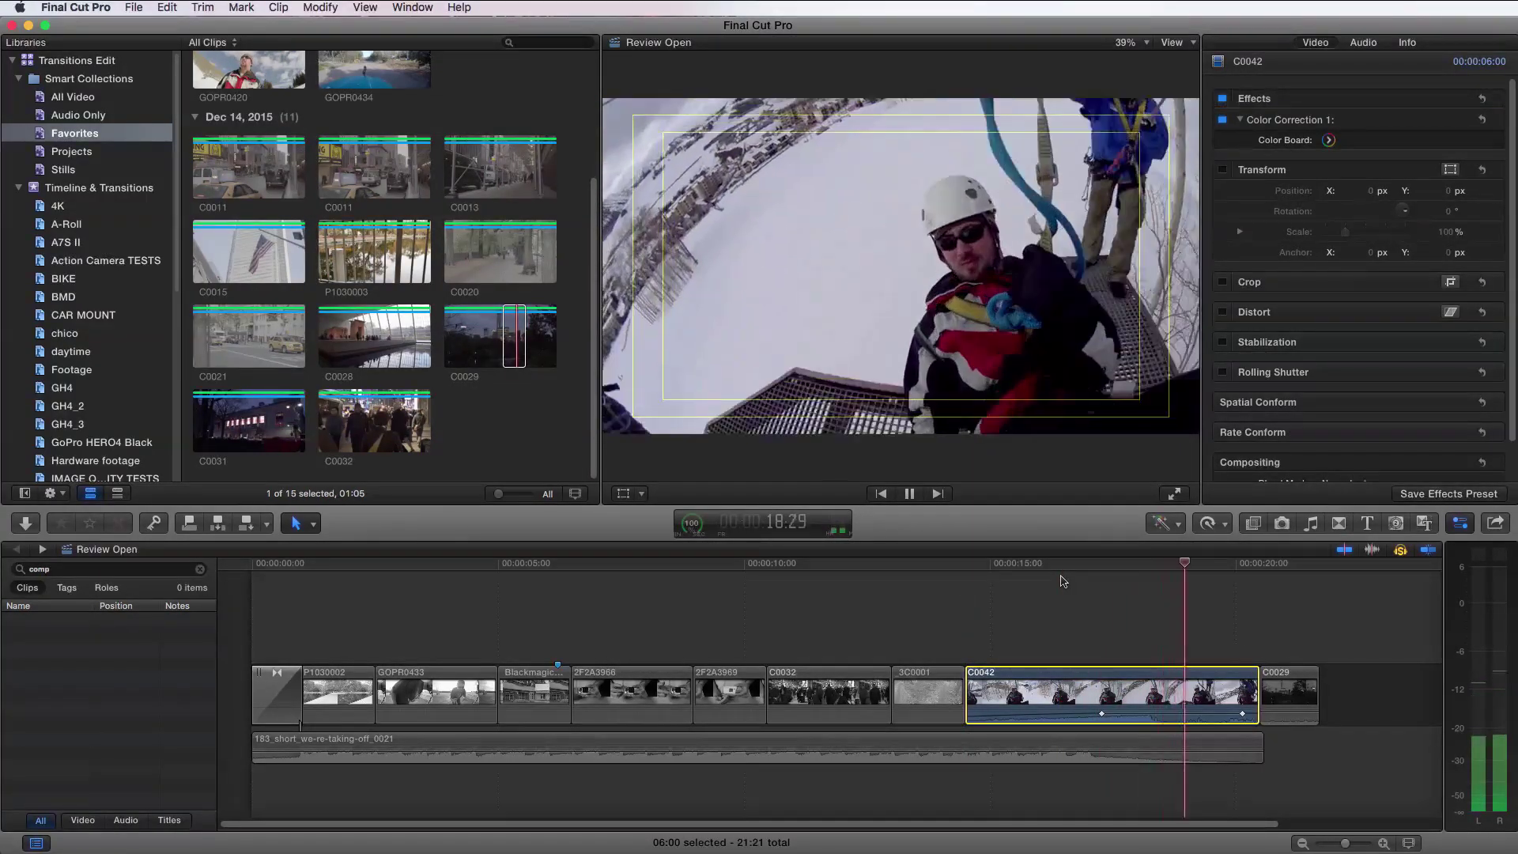
pyautogui.press('space')
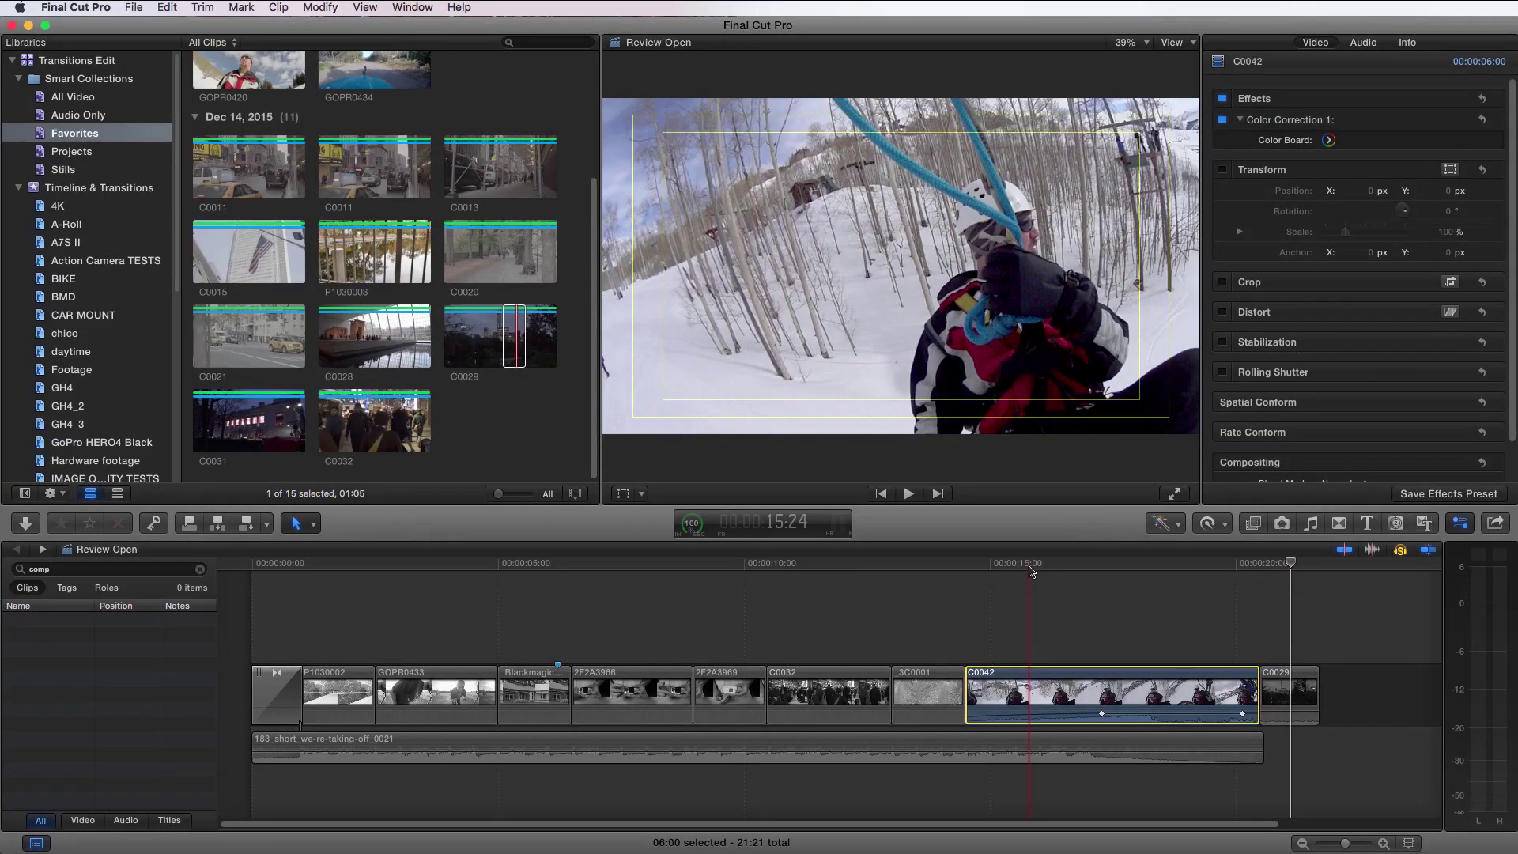
pyautogui.click(1030, 571)
# Un-solo C0042 and step one frame forward and back.
pyautogui.hotkey('alt', 's')
pyautogui.press('Right')
pyautogui.press('Left')
# Play in reverse, stop, play from 5:29 to 8:04, then fast-forward to the end.
pyautogui.press('j')
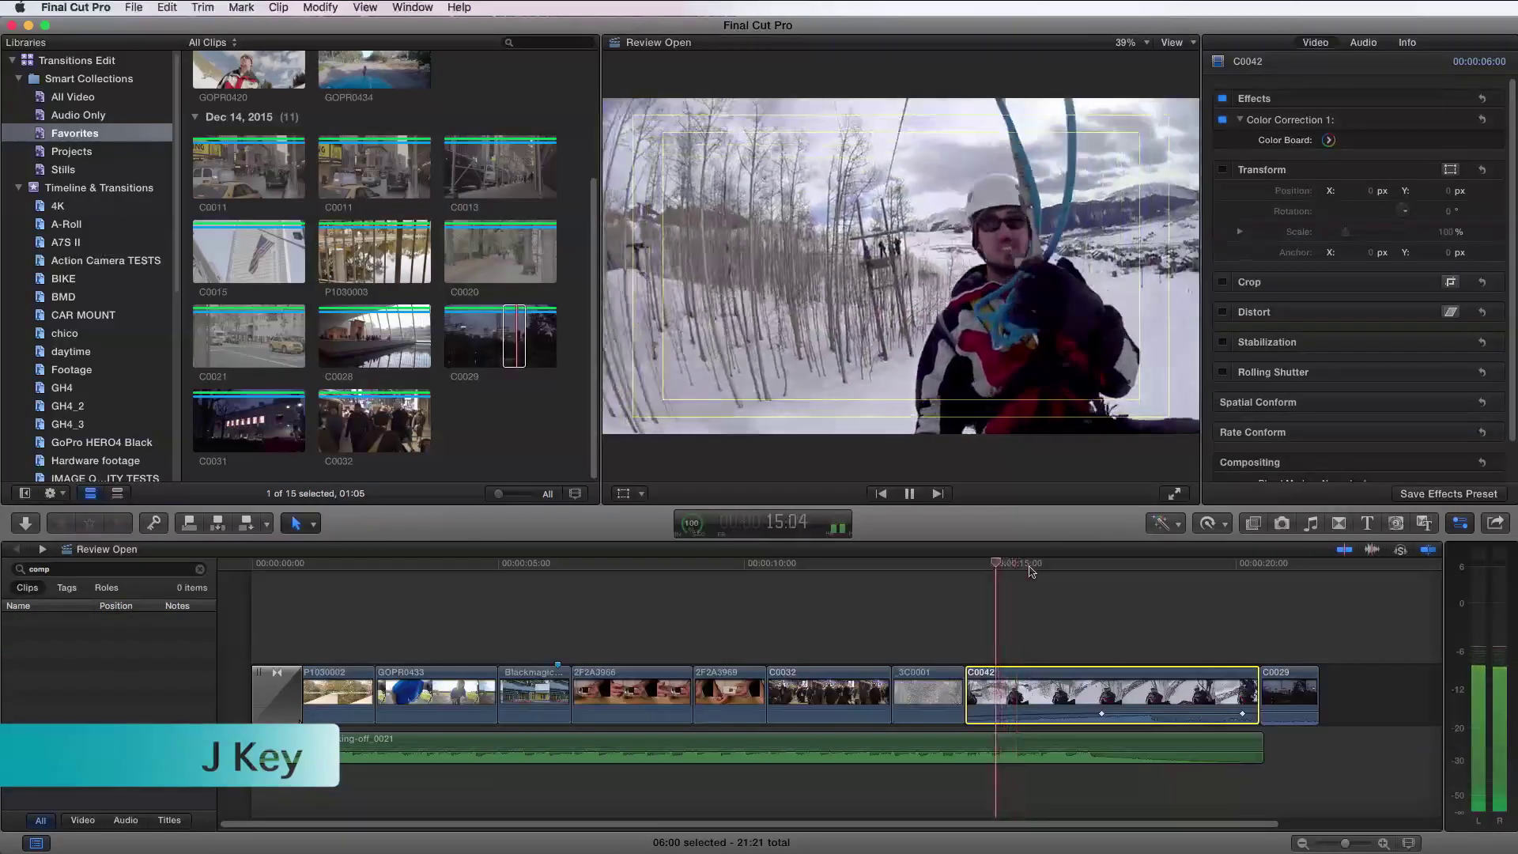
pyautogui.press('j')
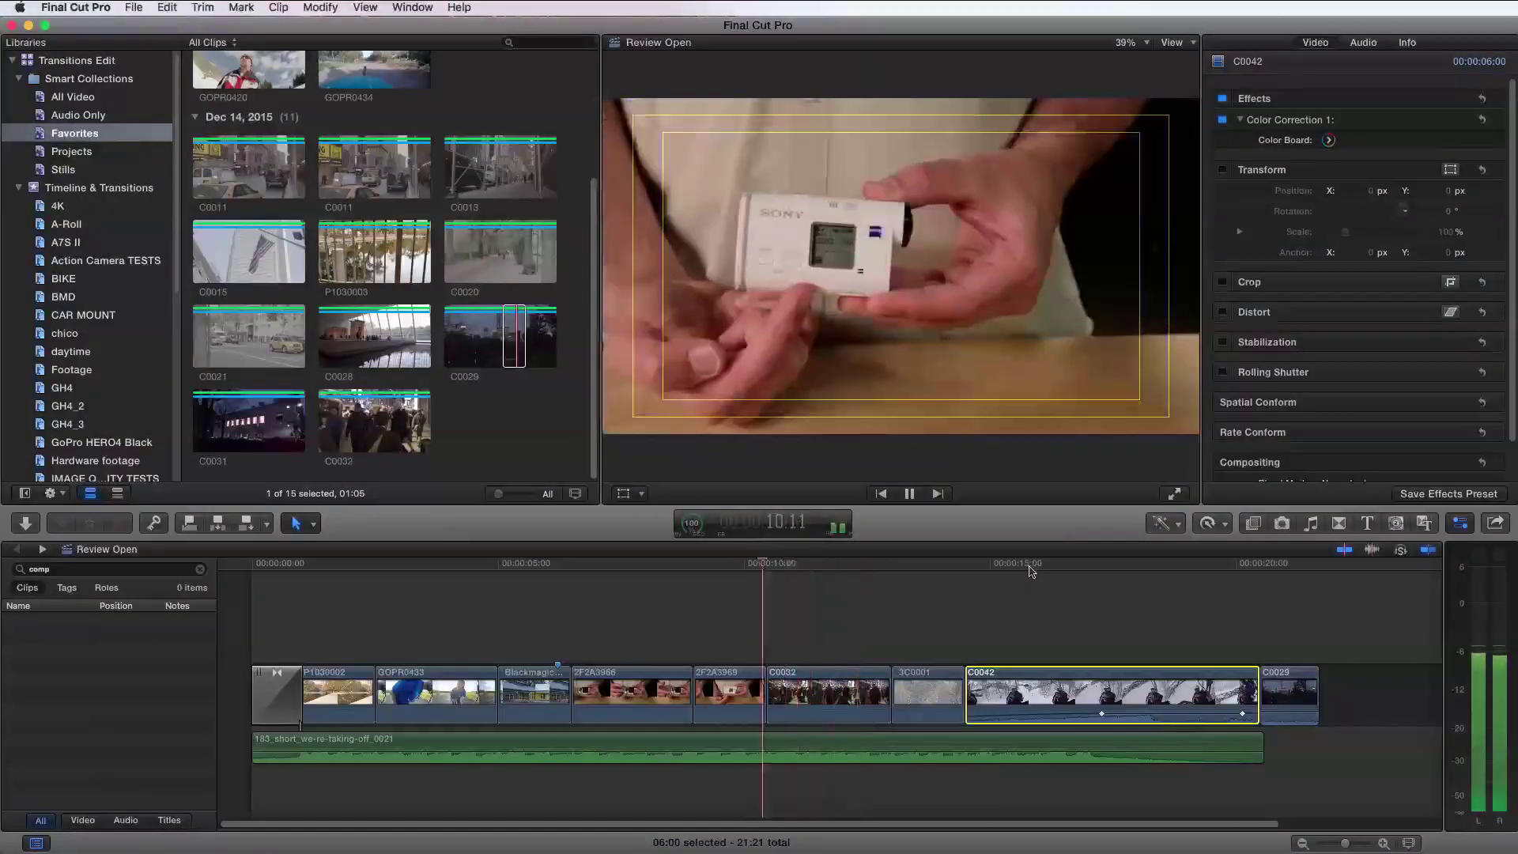
pyautogui.press('k')
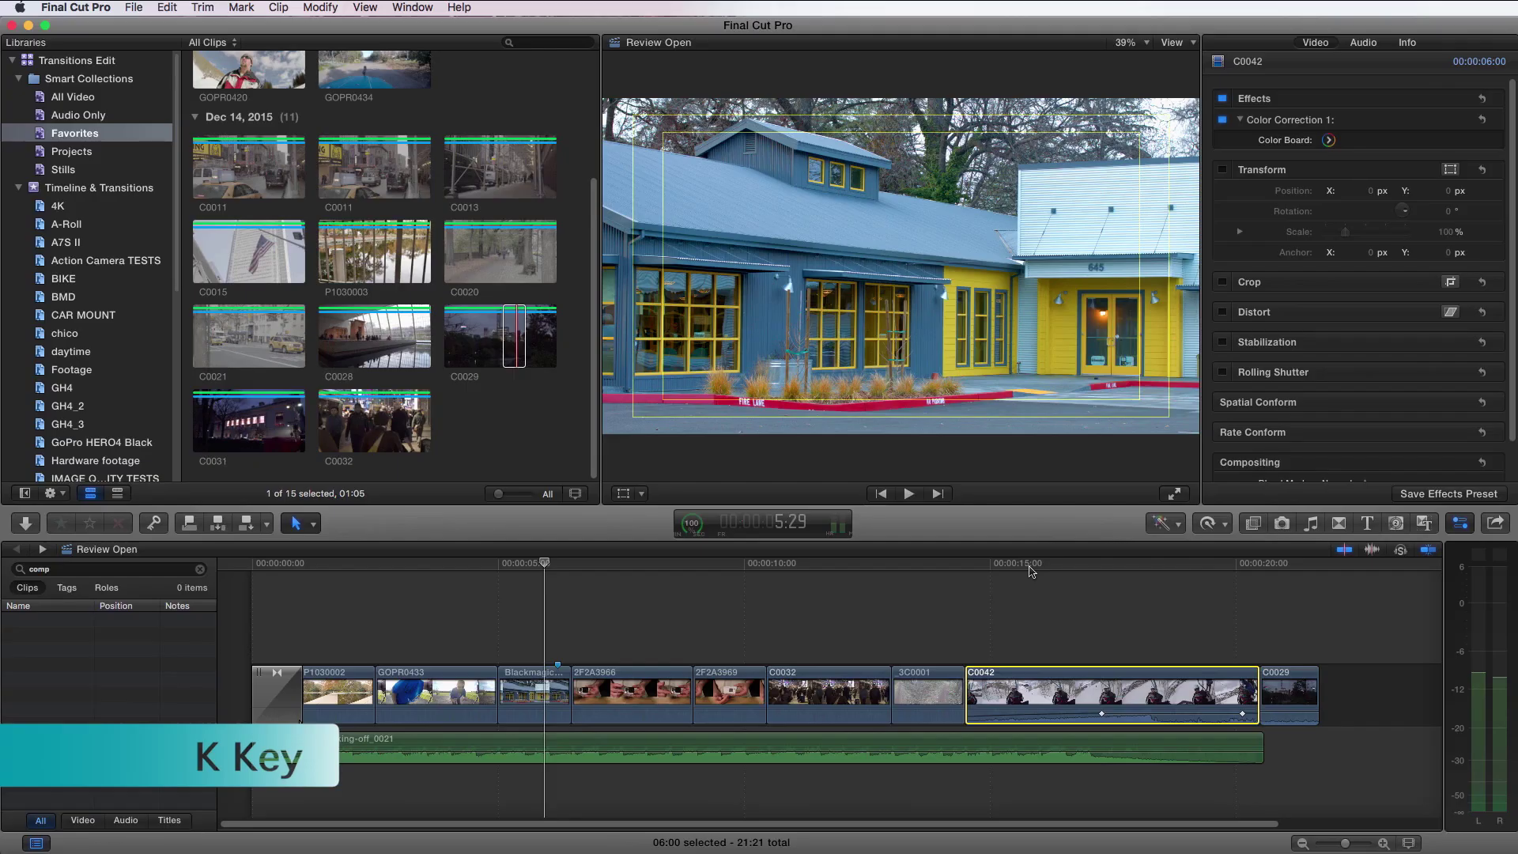
pyautogui.press('l')
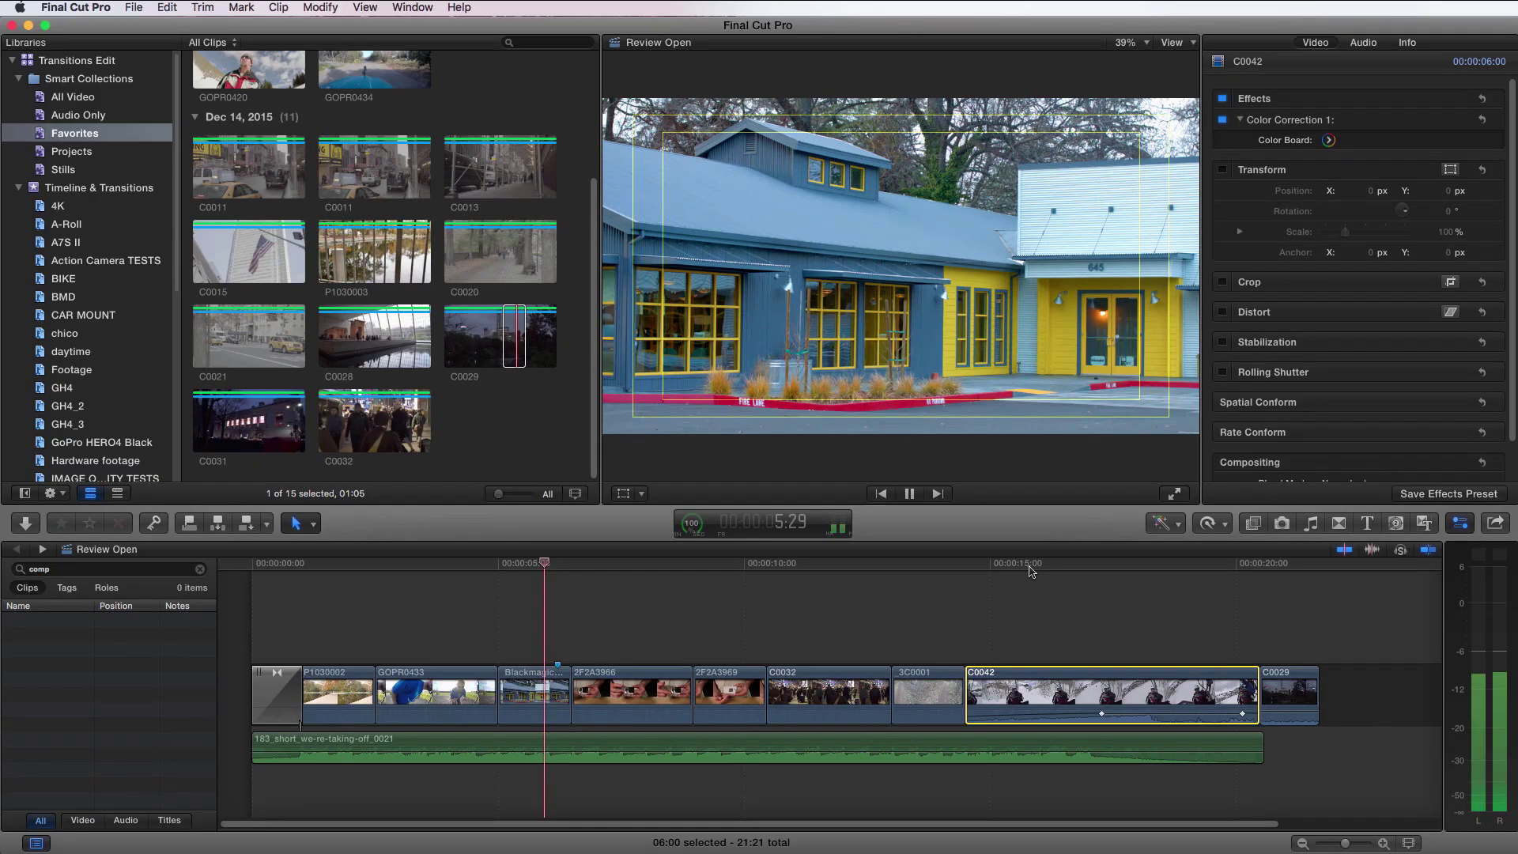
pyautogui.press('k')
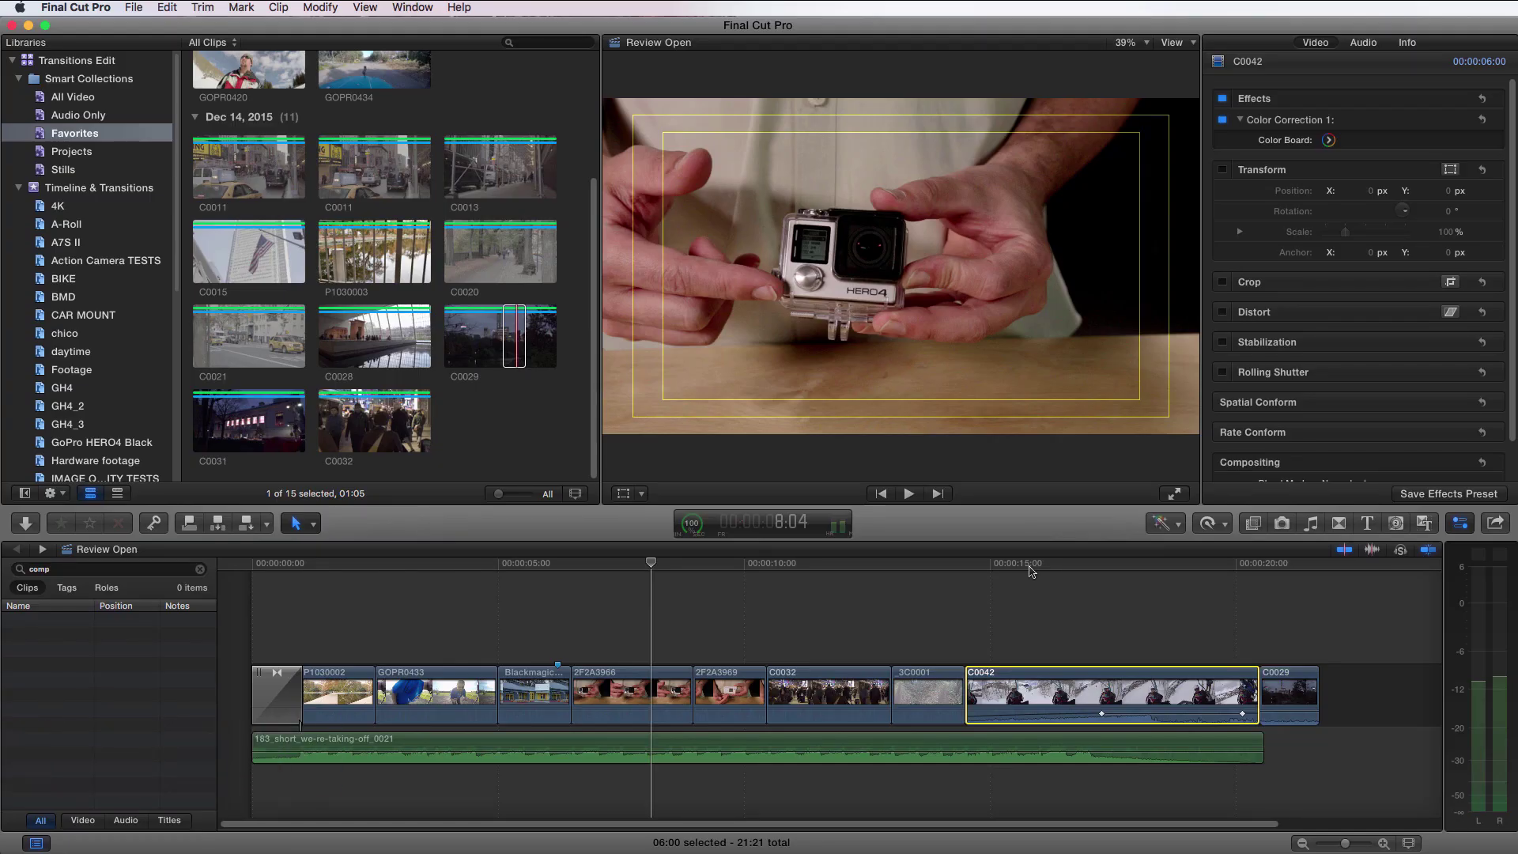
pyautogui.press('l')
pyautogui.press('l')
pyautogui.press('l')
pyautogui.press('l')
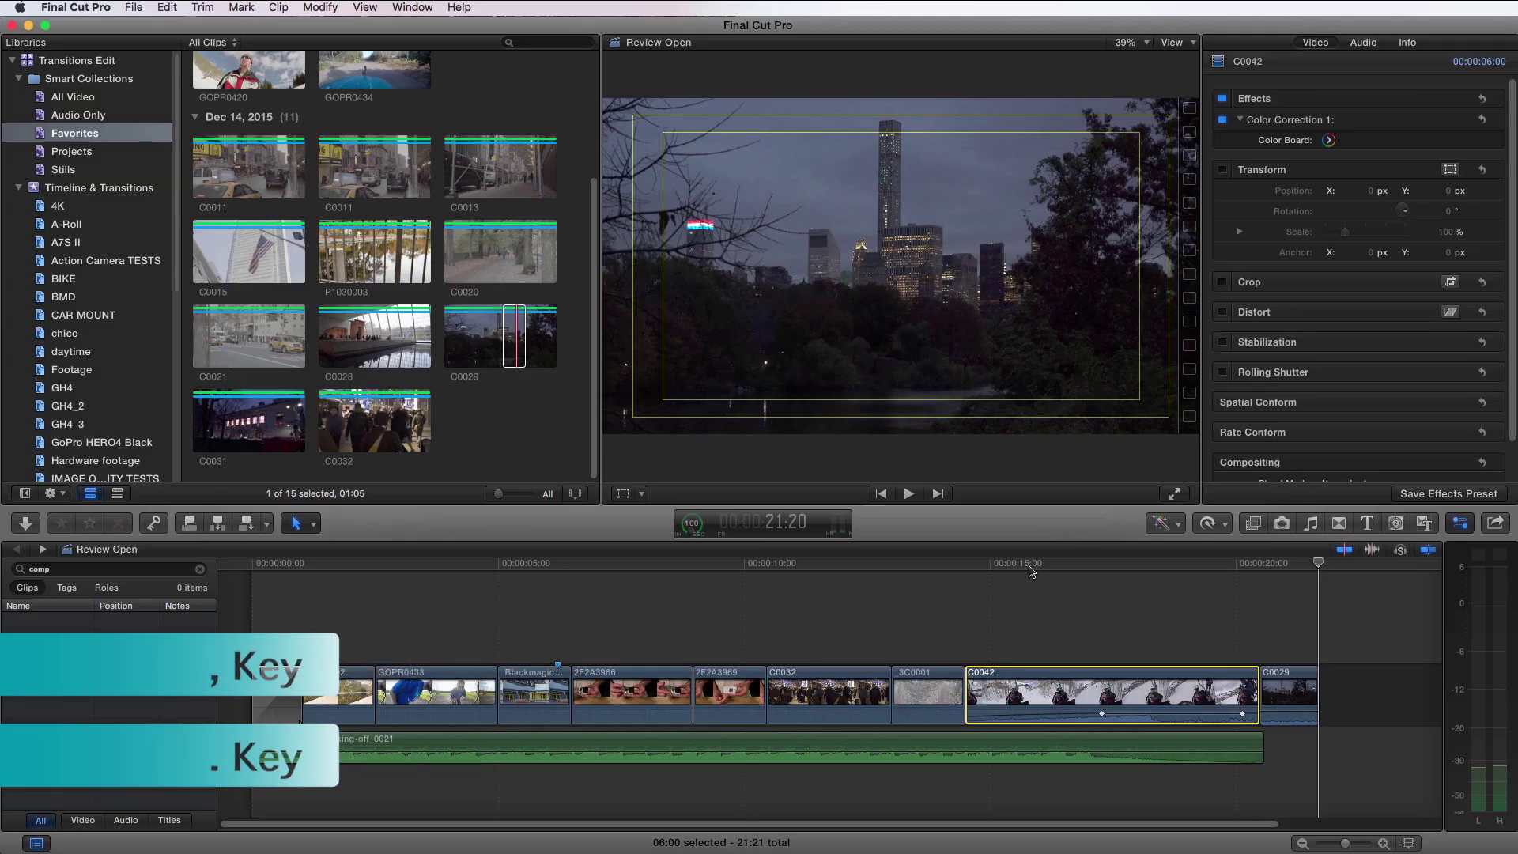
# Nudge C0042 one step later with the period key.
pyautogui.press('.')
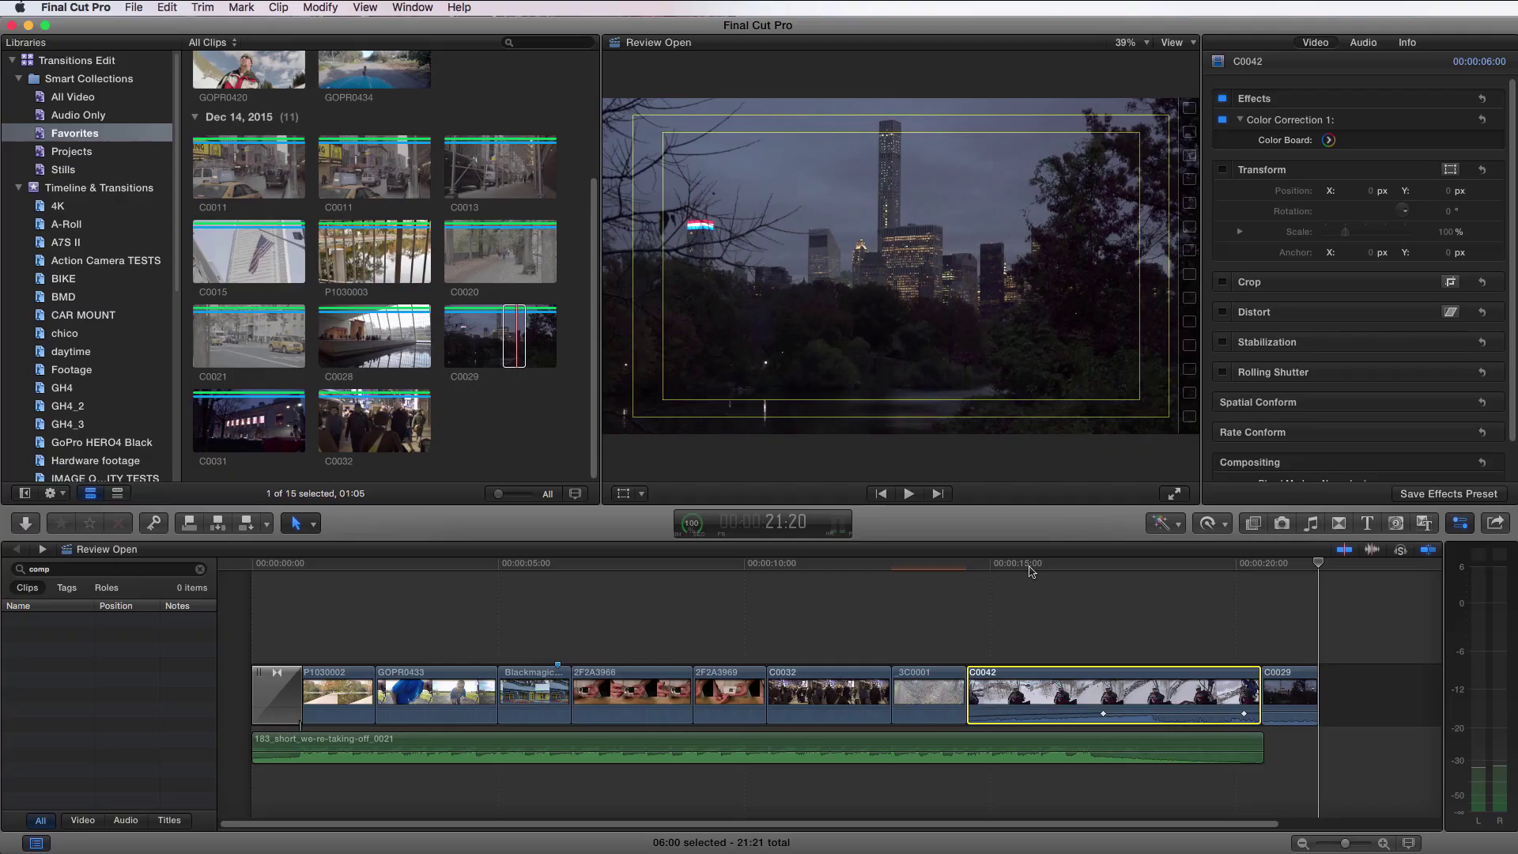
# Deselect C0042 and jump the playhead to timecode 5:00.
pyautogui.click(1184, 616)
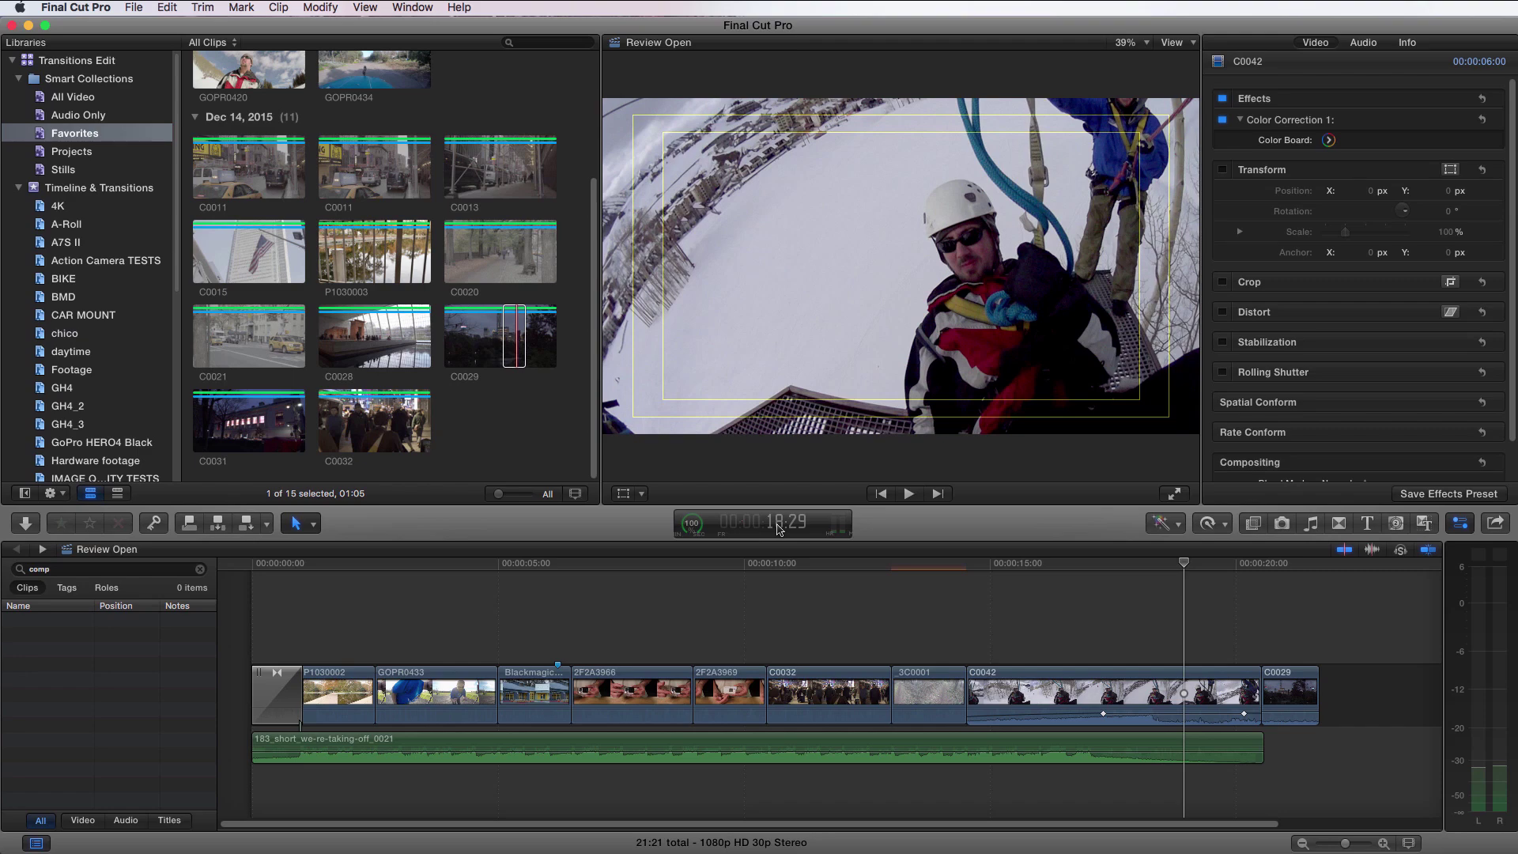
pyautogui.click(779, 528)
pyautogui.write('5:00')
pyautogui.press('Return')
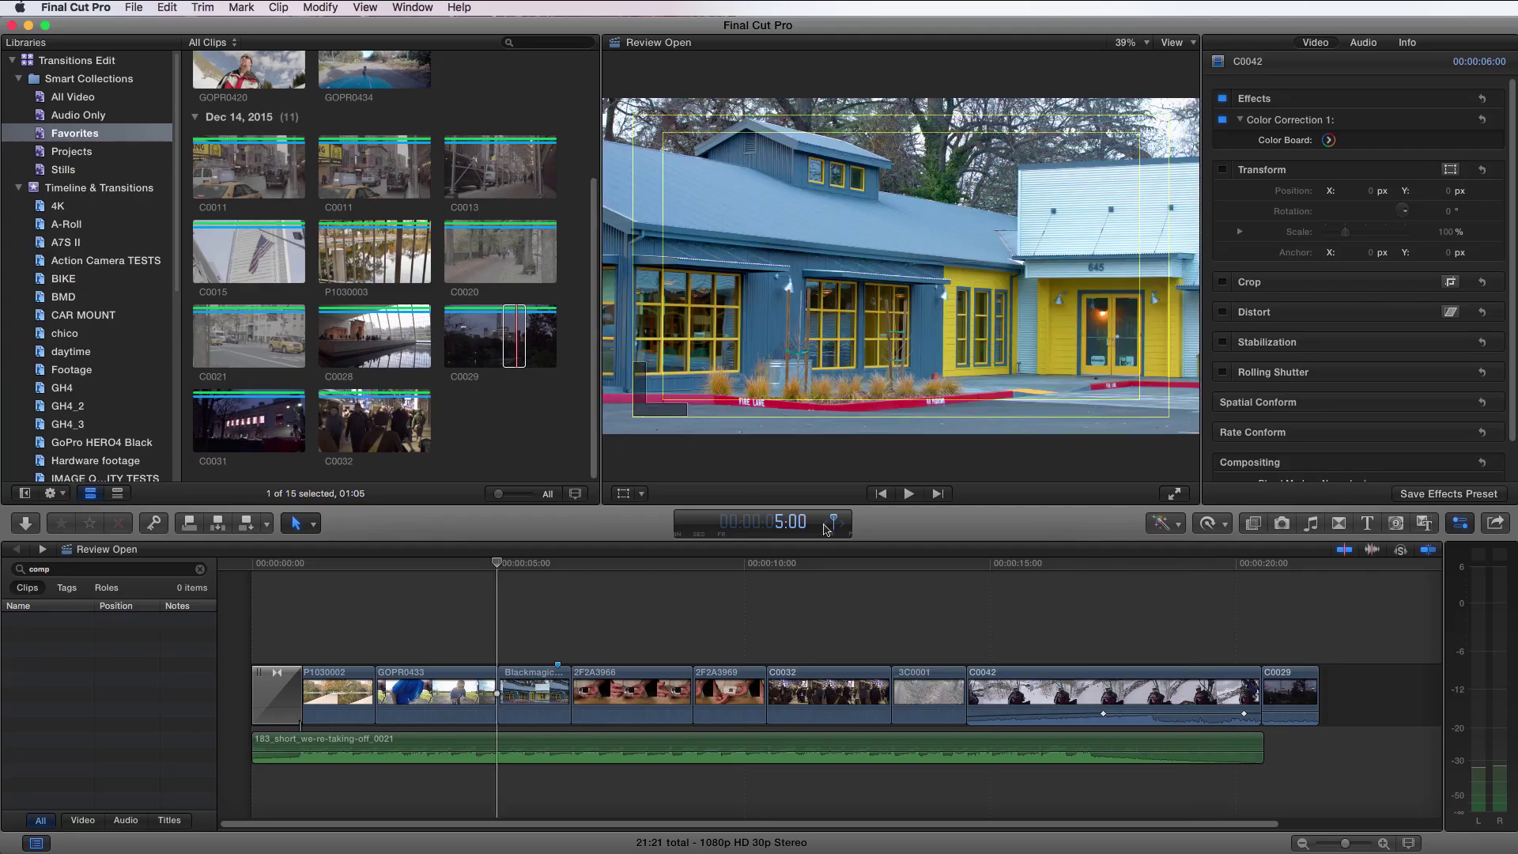